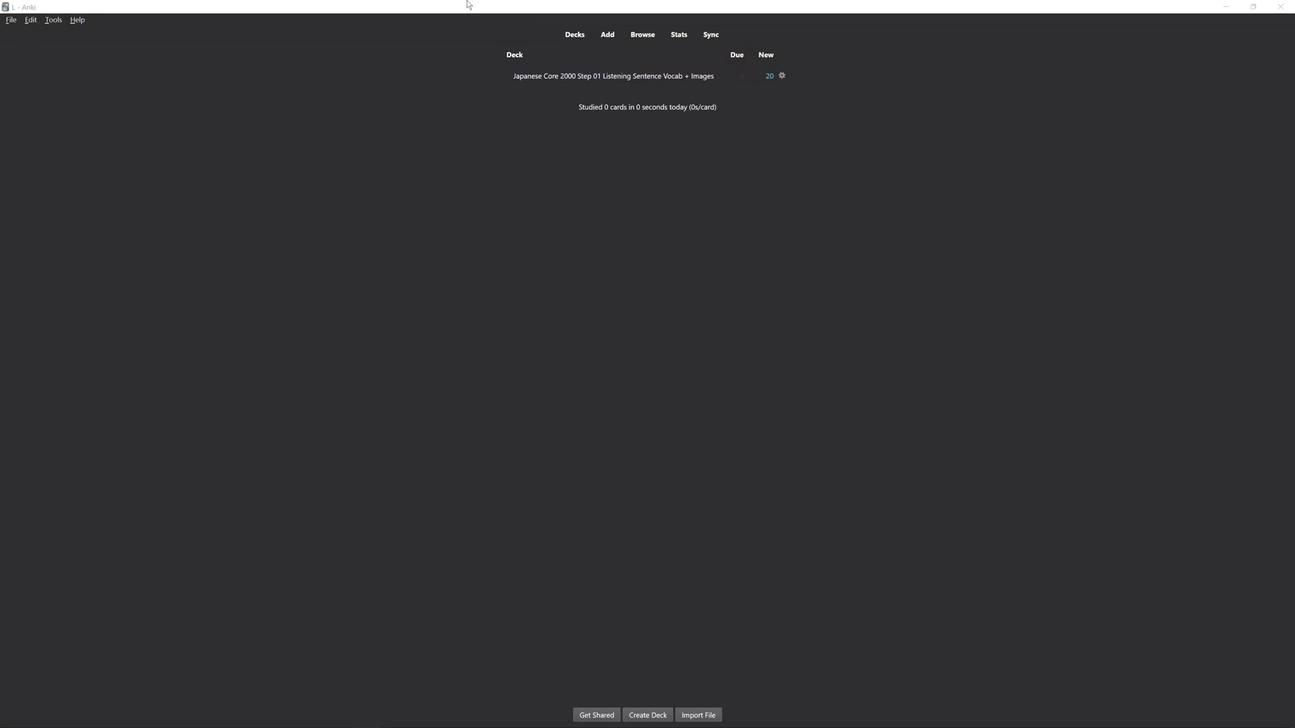
Un-maximize Anki's deck window so it floats over the SuperMemo anki2sm element
{"action": "left_click_drag", "start_coordinate": [468, 5], "coordinate": [883, 278]}
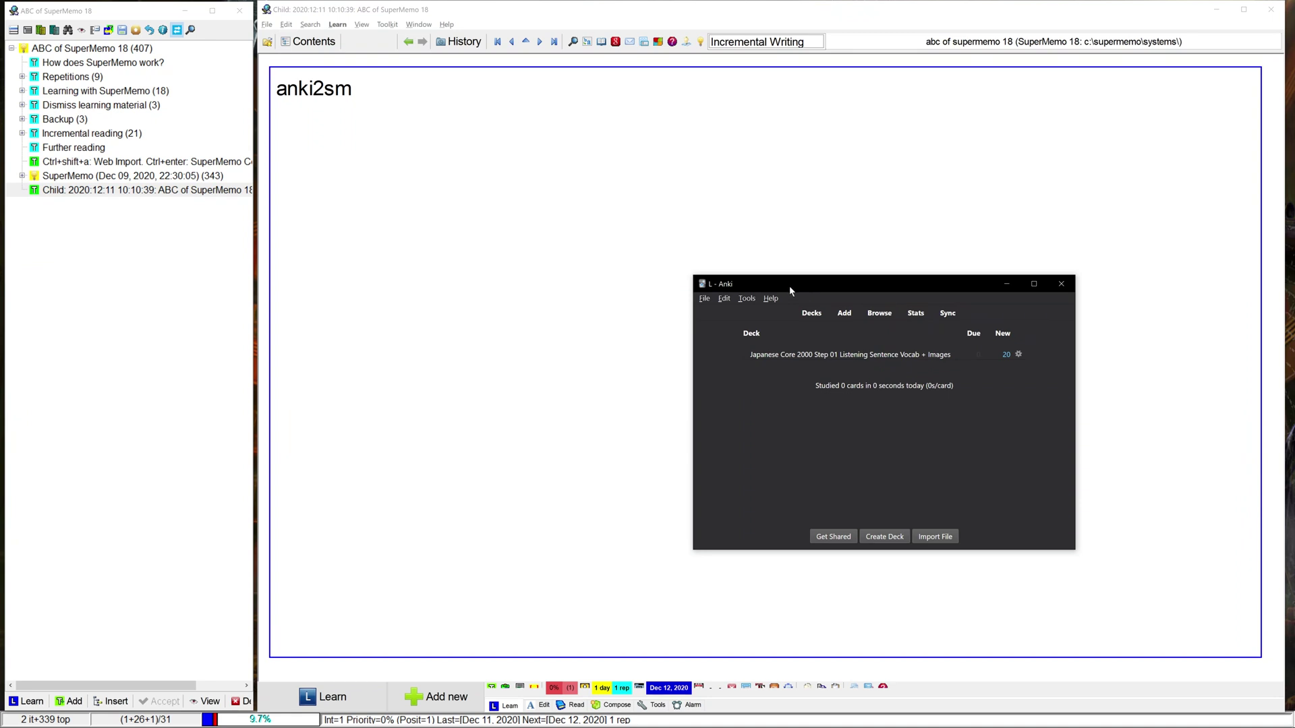
Export the Japanese Core 2000 Step 01 deck as an .apkg package to the Desktop
{"action": "left_click_drag", "start_coordinate": [780, 277], "coordinate": [632, 287]}
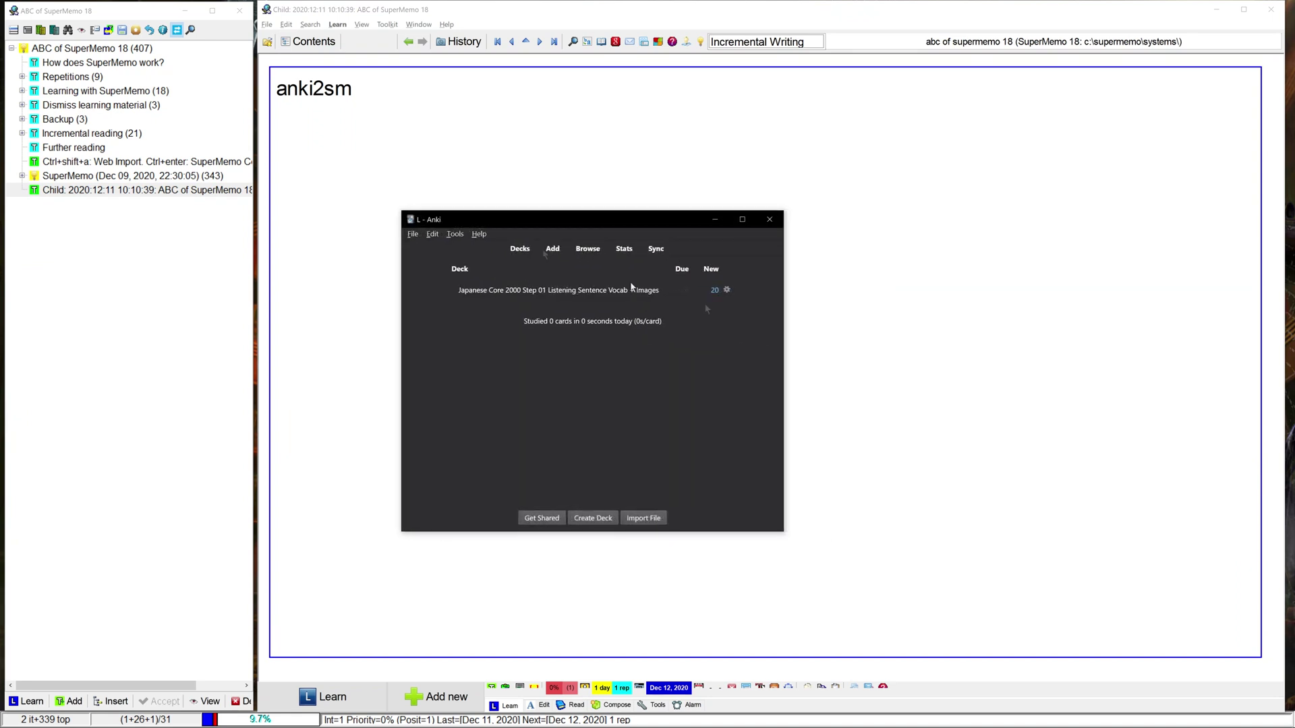
{"action": "left_click", "coordinate": [726, 290]}
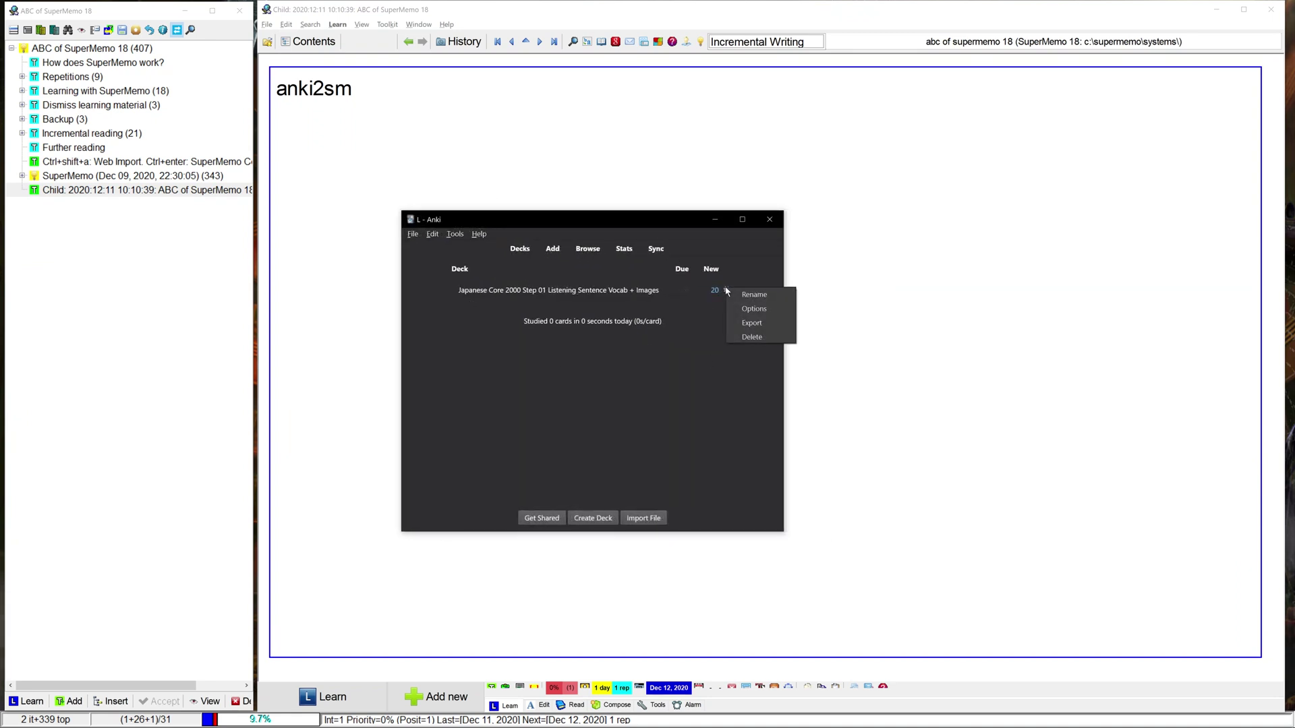
{"action": "left_click", "coordinate": [664, 330]}
{"action": "left_click", "coordinate": [413, 234]}
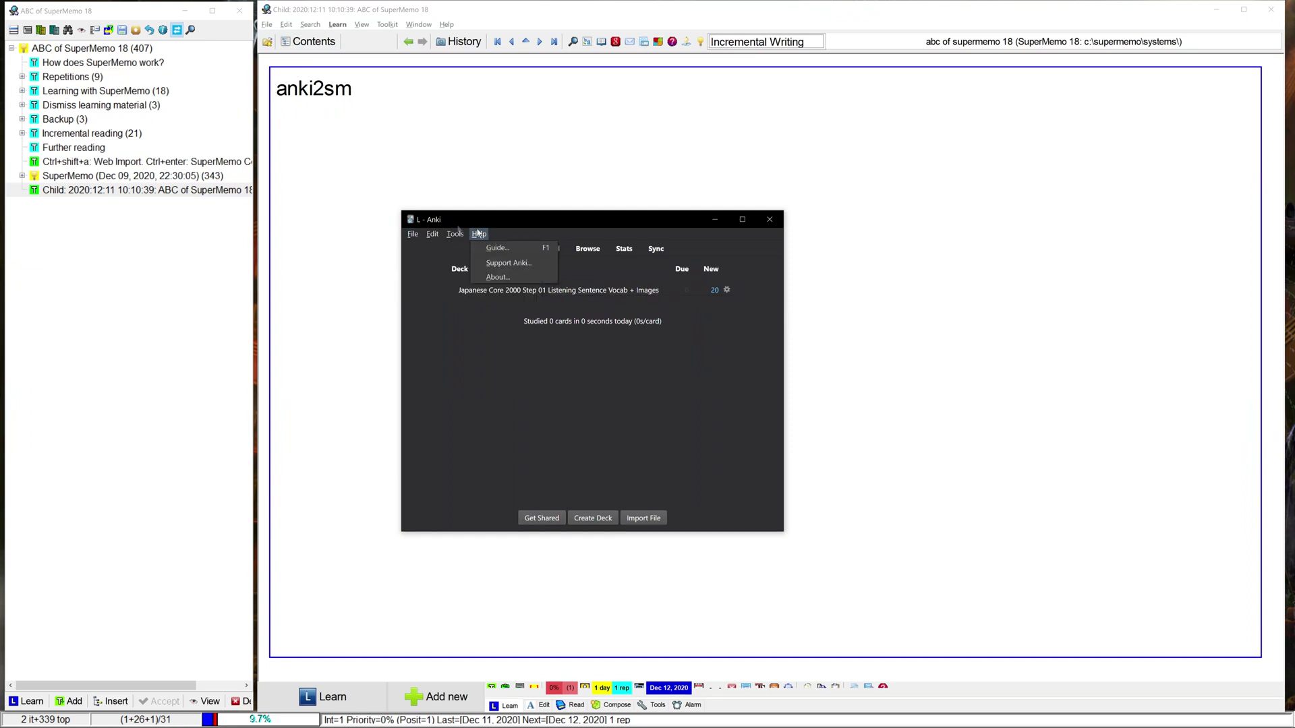
{"action": "left_click", "coordinate": [697, 301]}
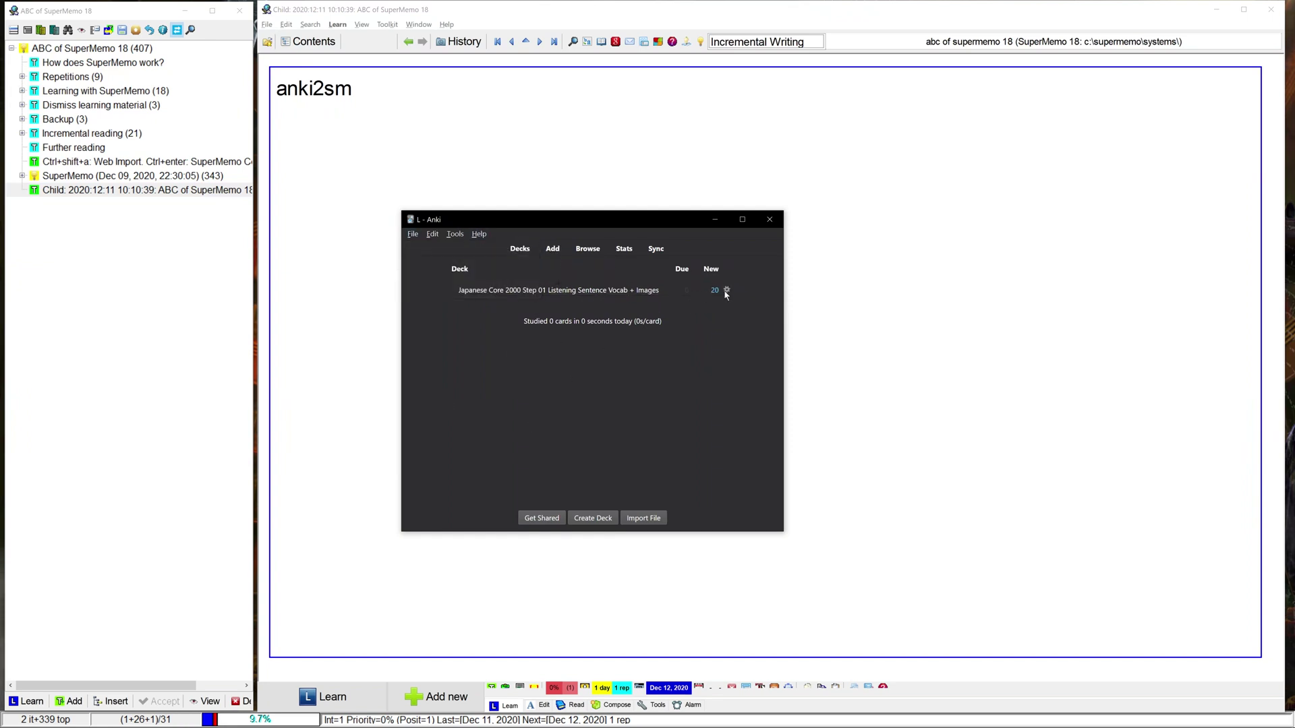
{"action": "left_click", "coordinate": [726, 291]}
{"action": "left_click", "coordinate": [761, 329]}
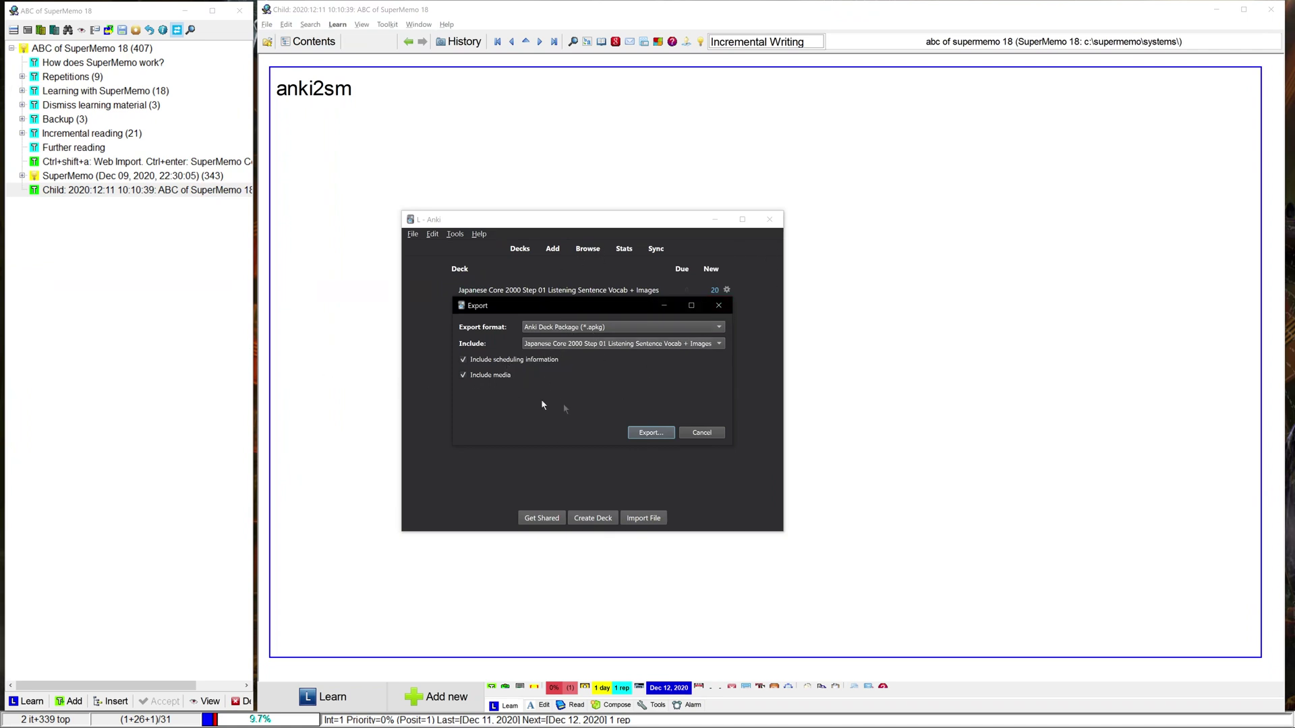
{"action": "left_click", "coordinate": [634, 430]}
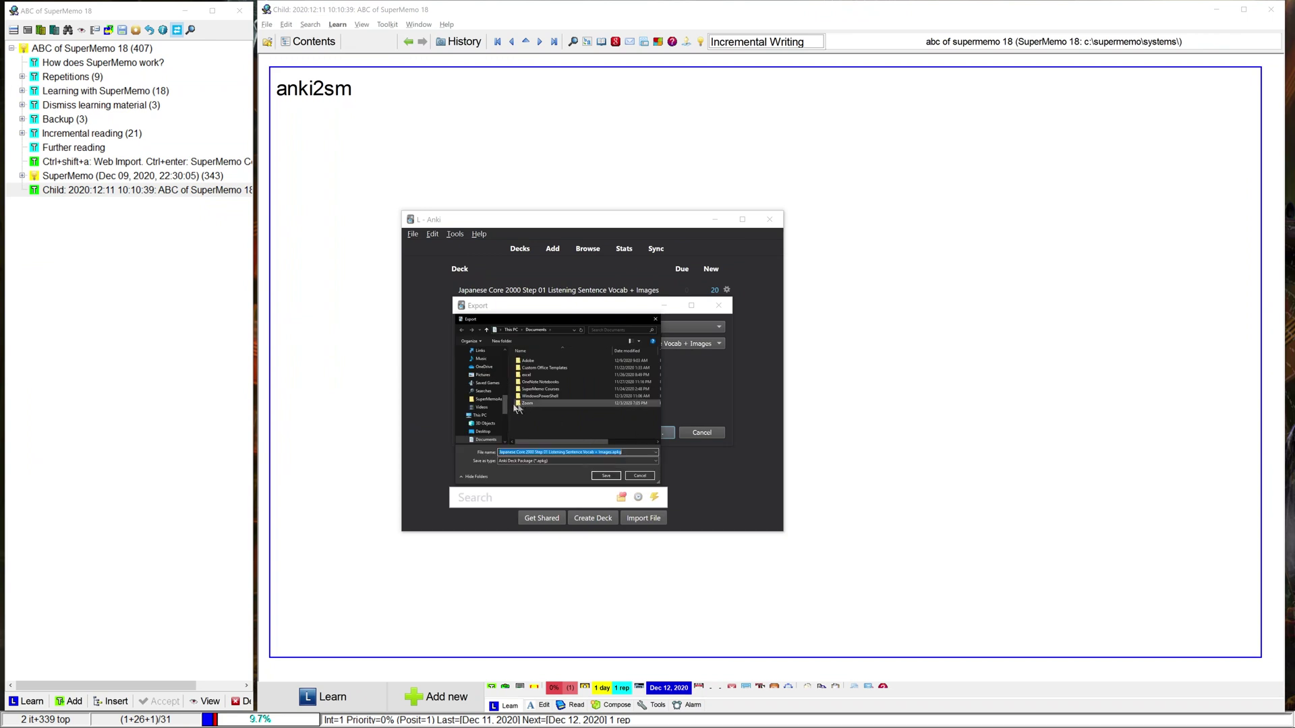
{"action": "left_click", "coordinate": [484, 431]}
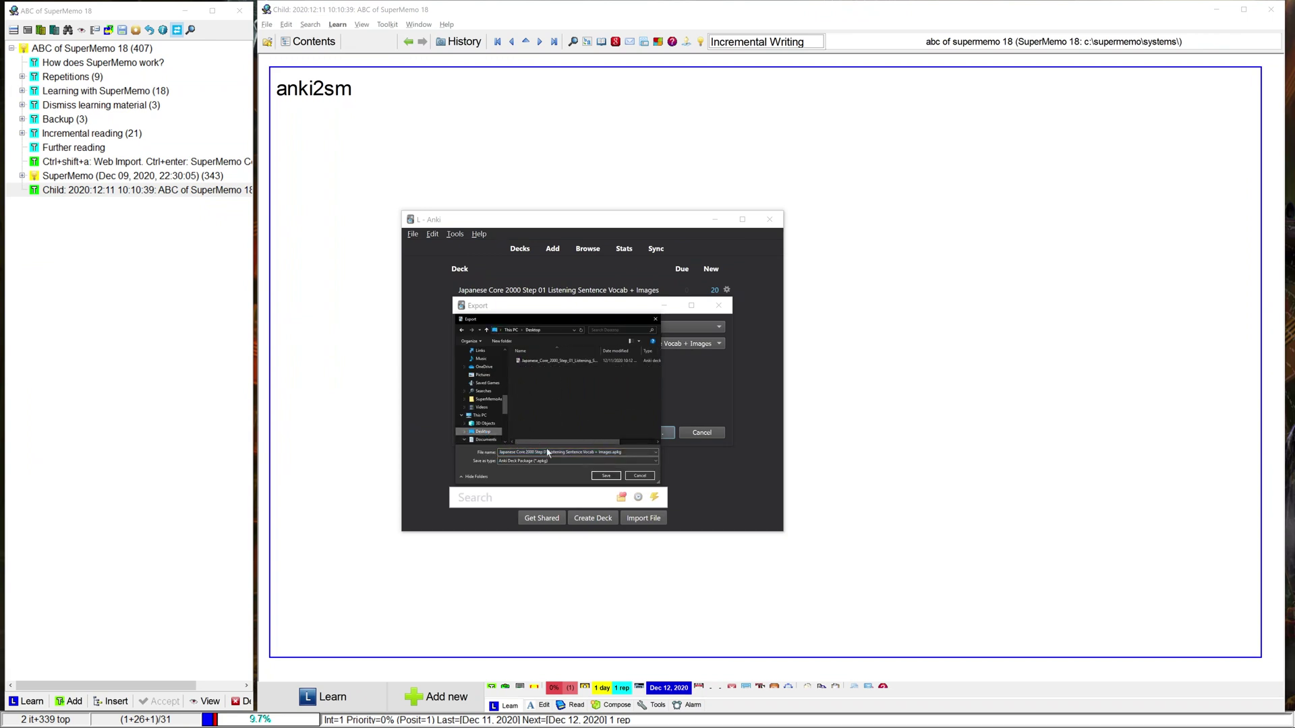
{"action": "left_click", "coordinate": [606, 476]}
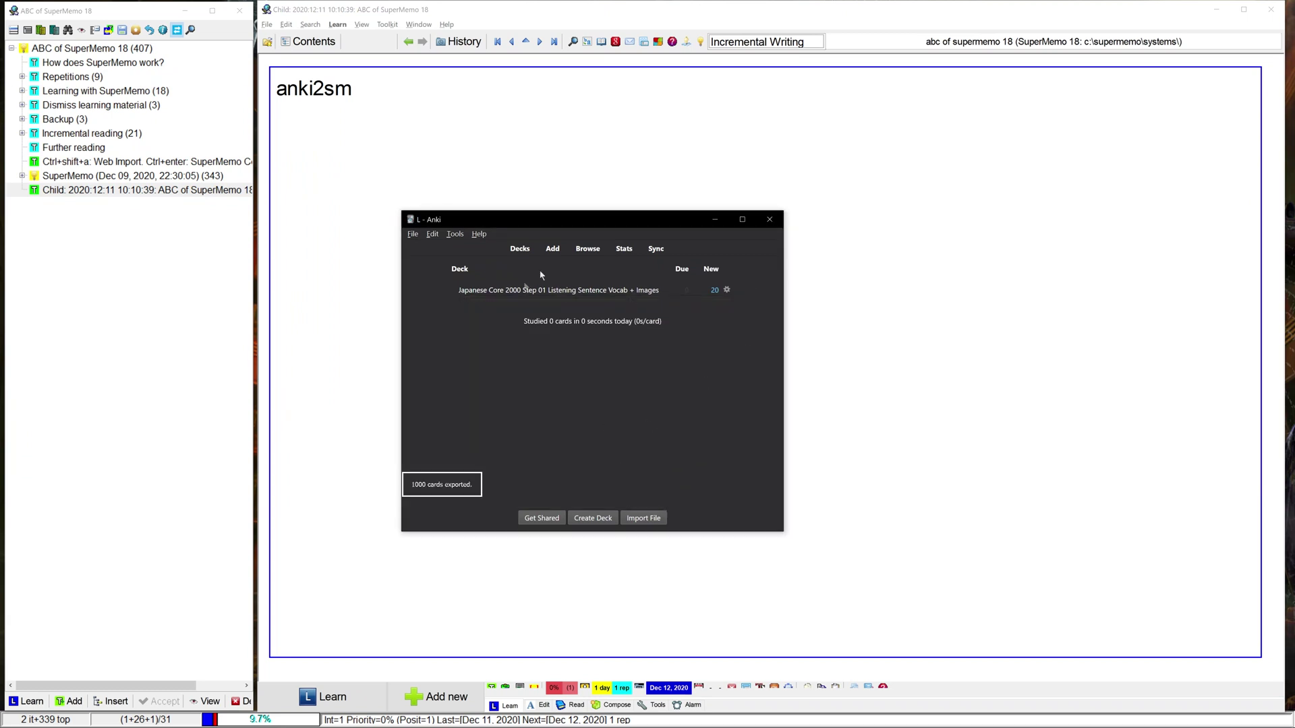
Browse the deck's 1000 cards sorted by the Due column
{"action": "left_click", "coordinate": [585, 249]}
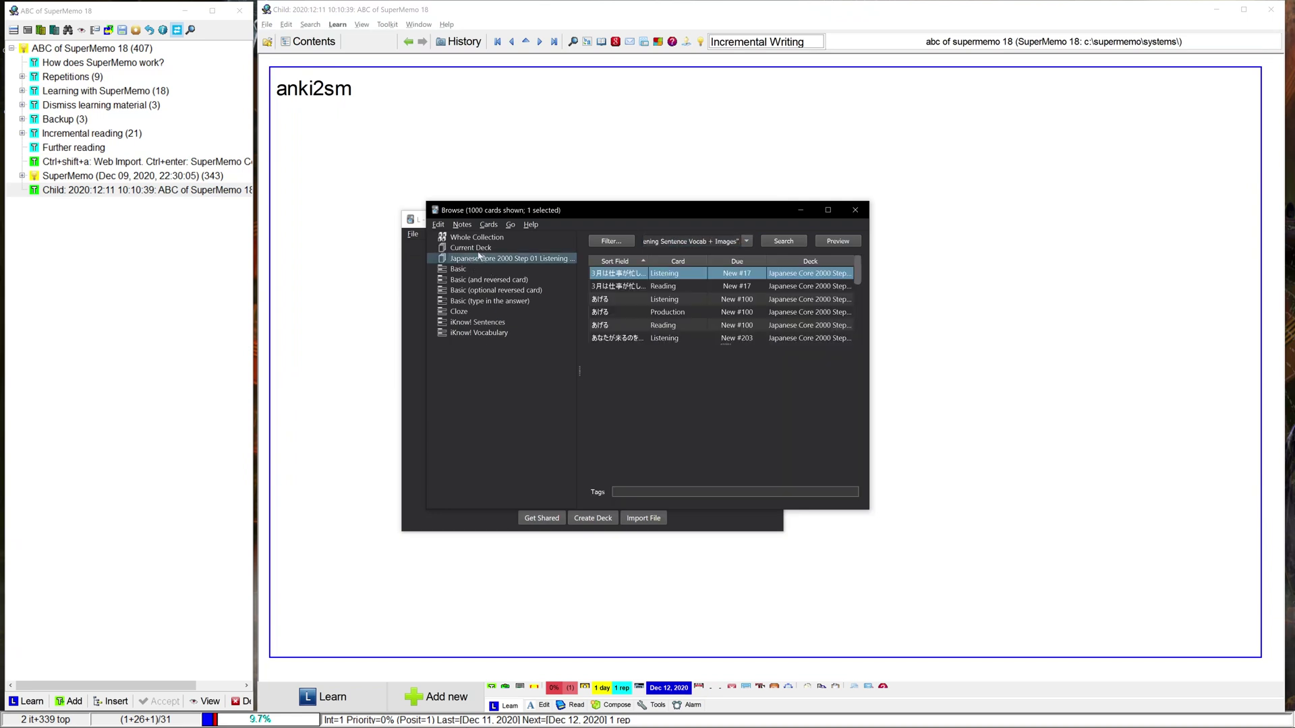
{"action": "scroll", "coordinate": [702, 310], "scroll_direction": "down", "scroll_amount": 10}
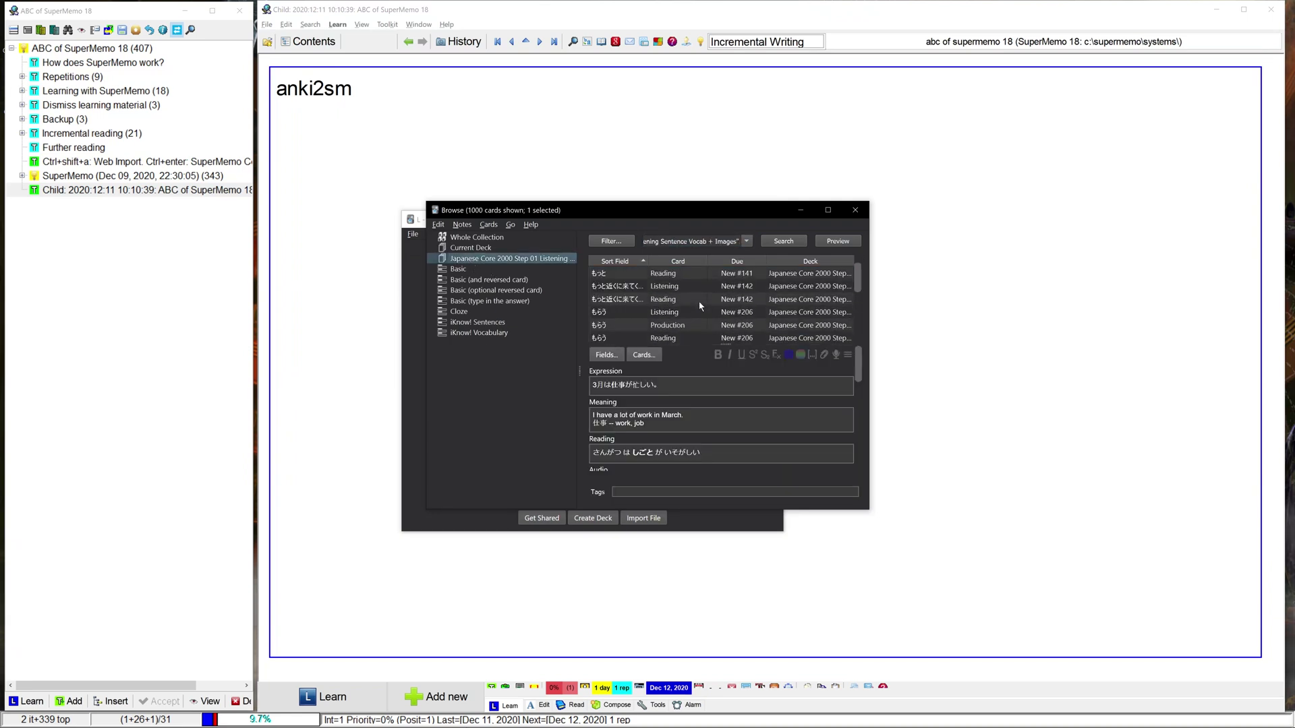
{"action": "left_click", "coordinate": [728, 263]}
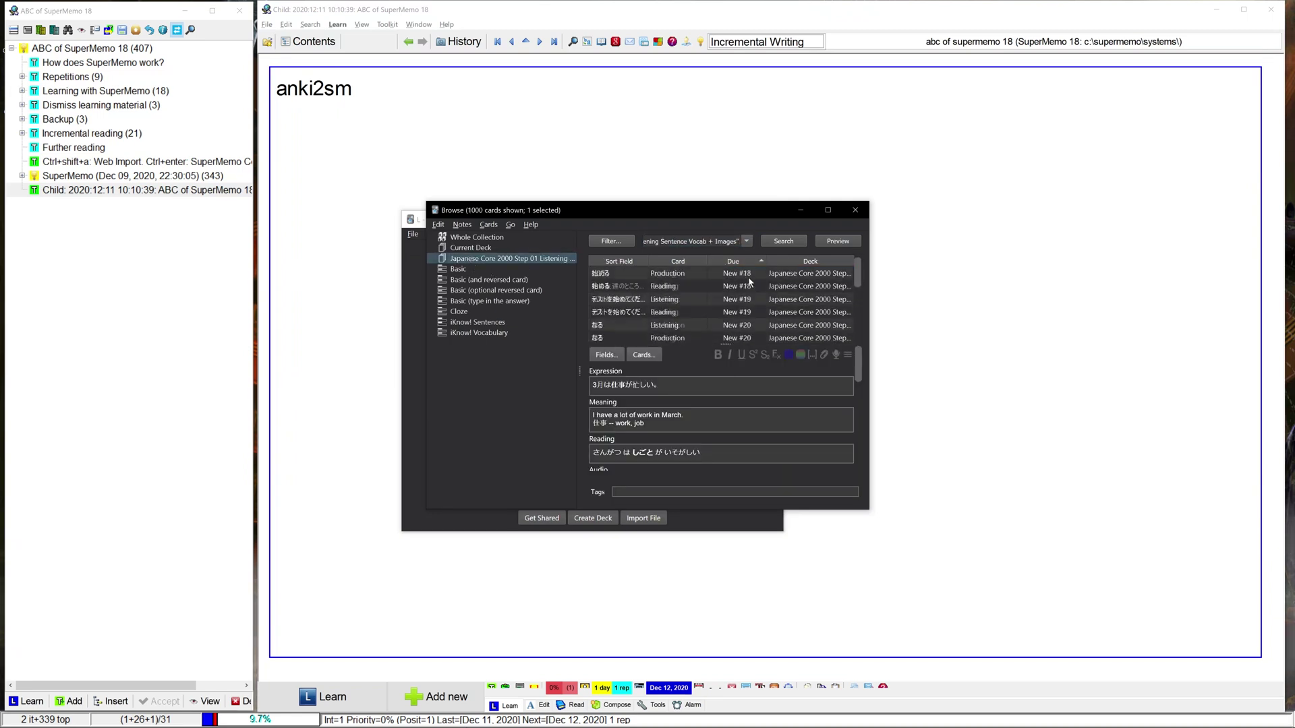
{"action": "left_click_drag", "start_coordinate": [857, 296], "coordinate": [864, 352]}
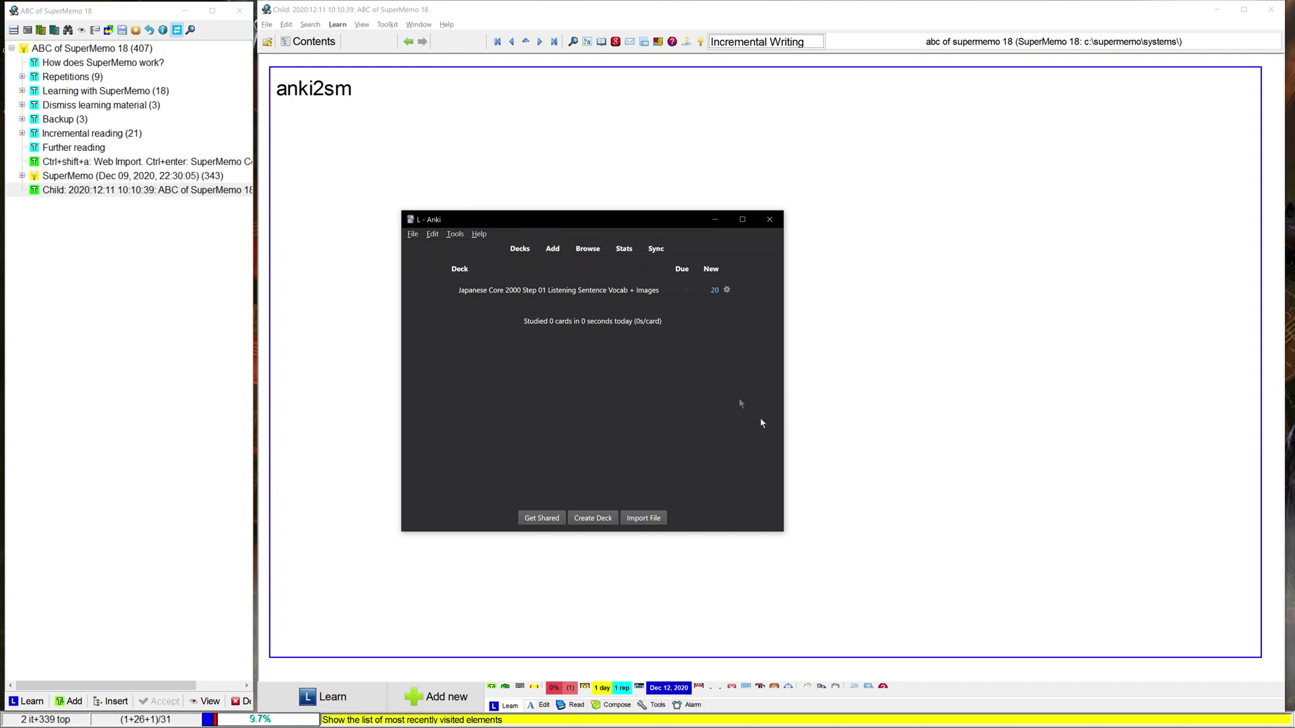
Close Anki and stay on SuperMemo
{"action": "left_click", "coordinate": [769, 219]}
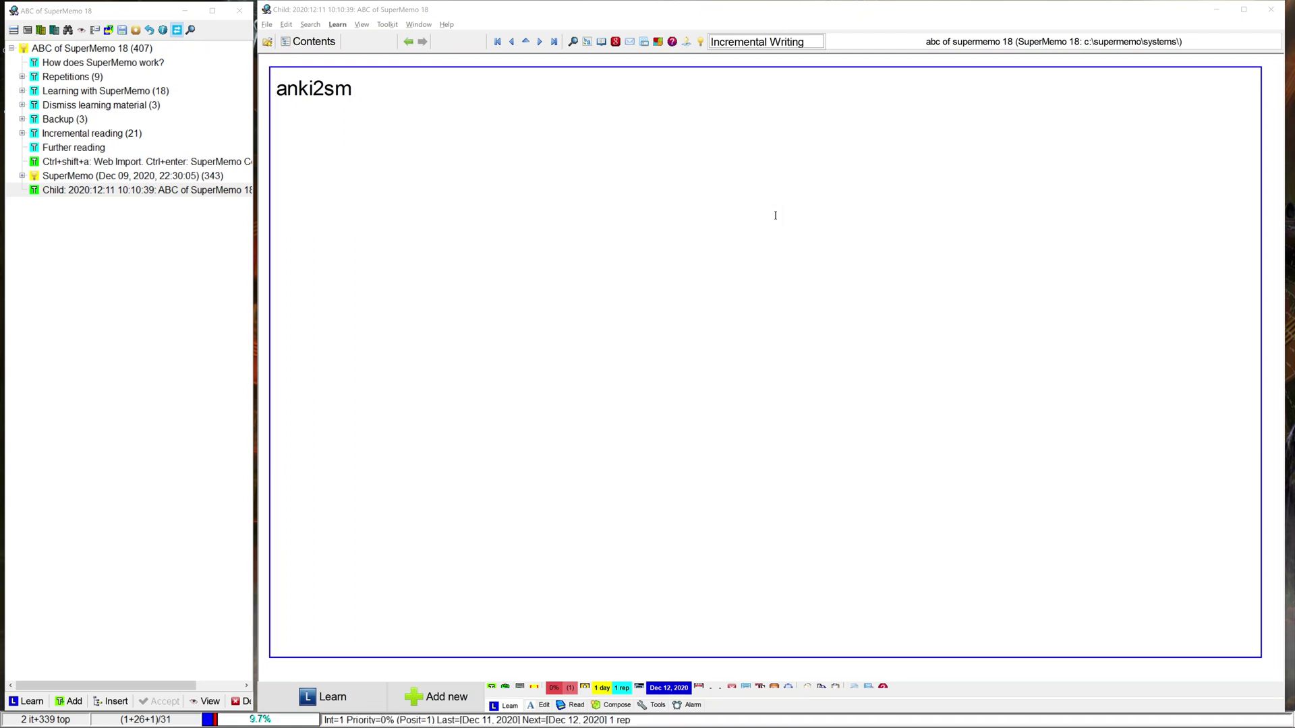
{"action": "key", "text": "alt+Tab"}
{"action": "key", "text": "Escape"}
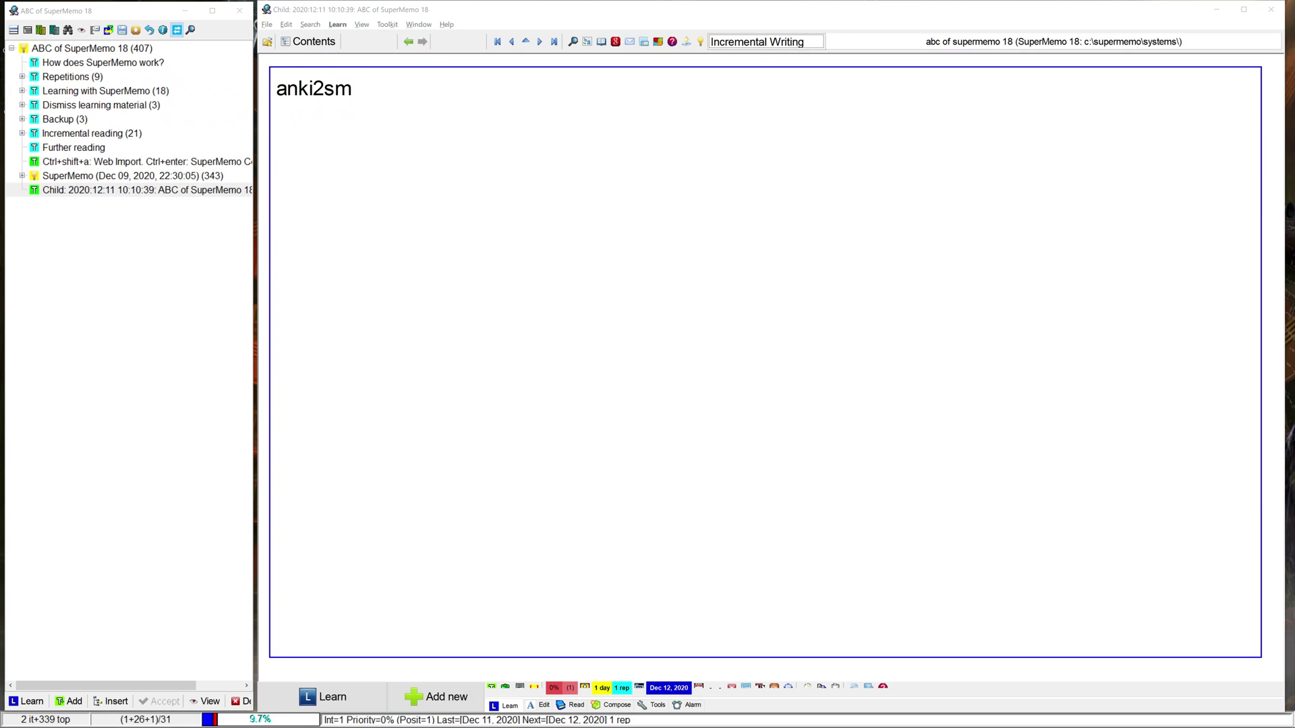
Open the anki2sm GitHub repository in Edge and download it as a ZIP
{"action": "key", "text": "super+2"}
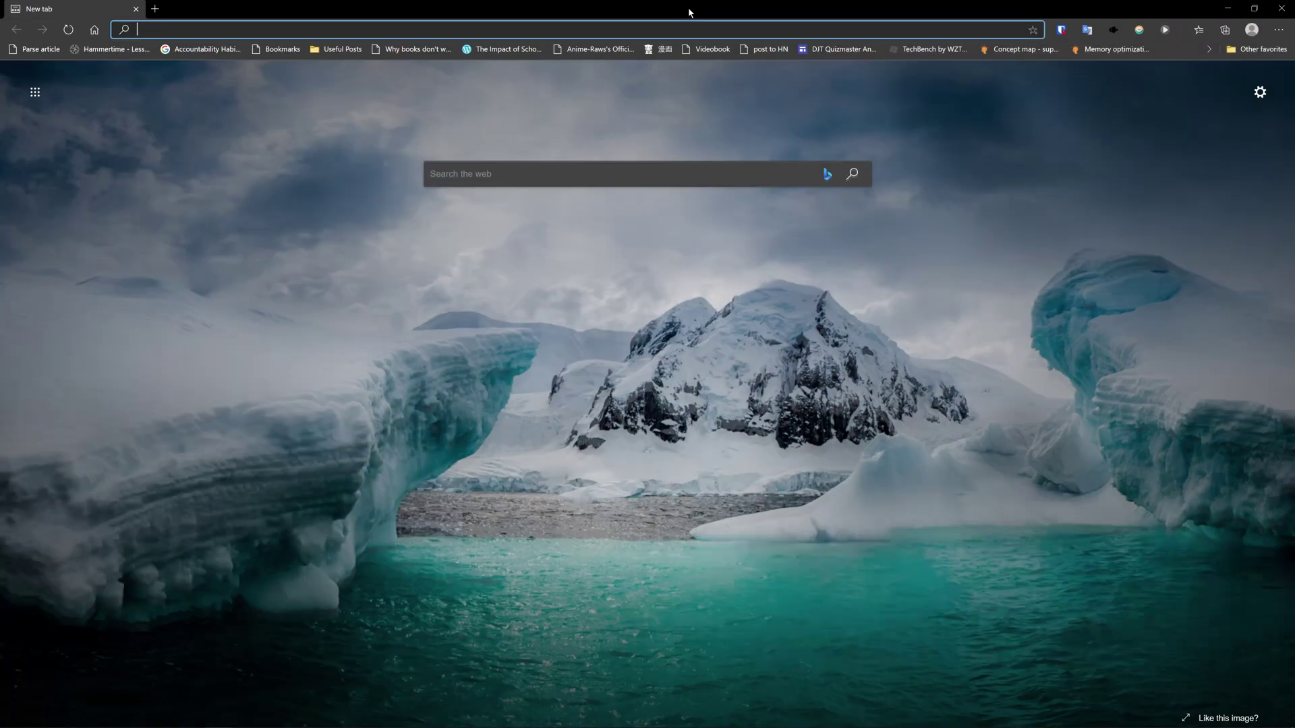
{"action": "type", "text": "anki2sm"}
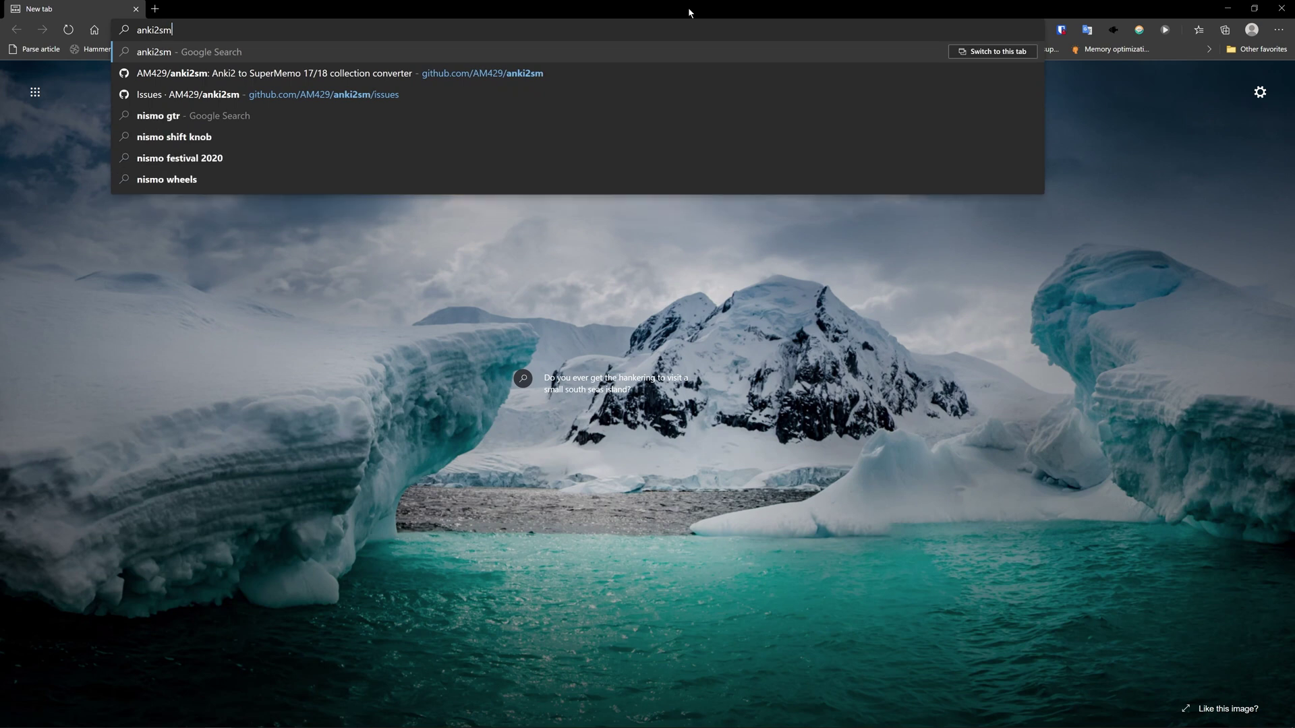
{"action": "key", "text": "Down"}
{"action": "key", "text": "Return"}
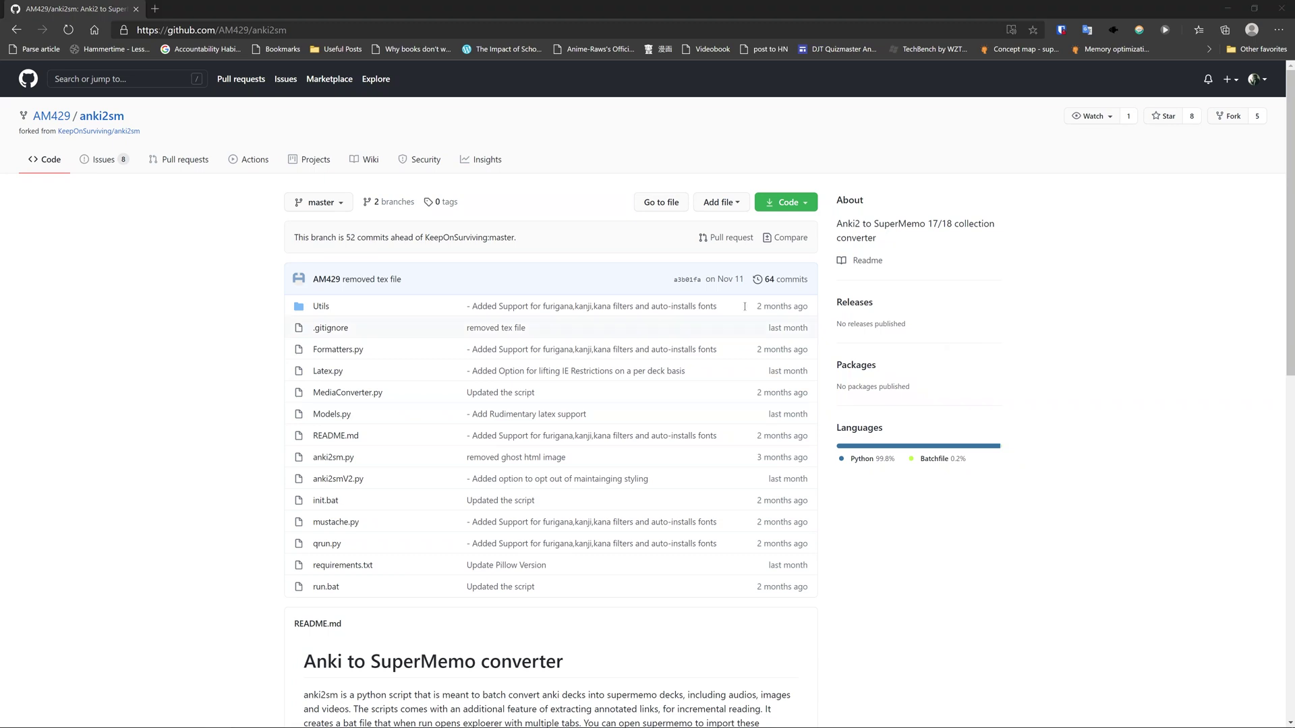
{"action": "left_click", "coordinate": [807, 203]}
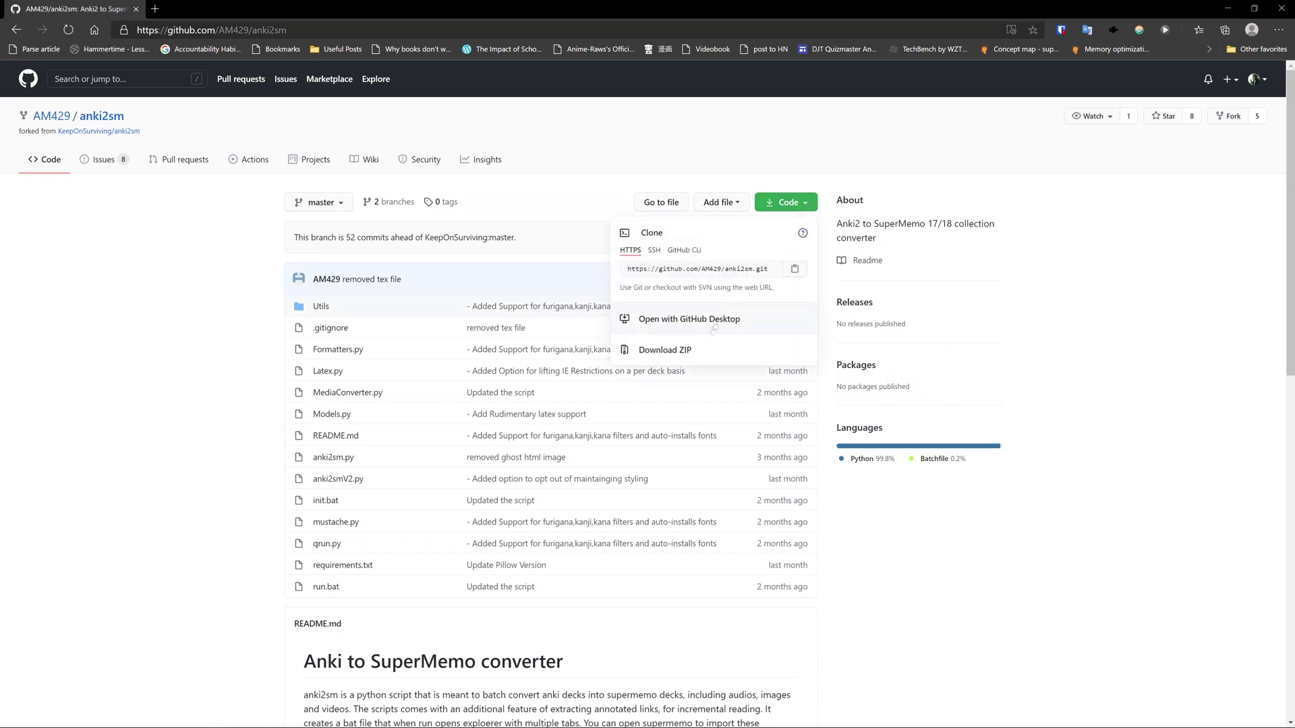
{"action": "left_click", "coordinate": [696, 350]}
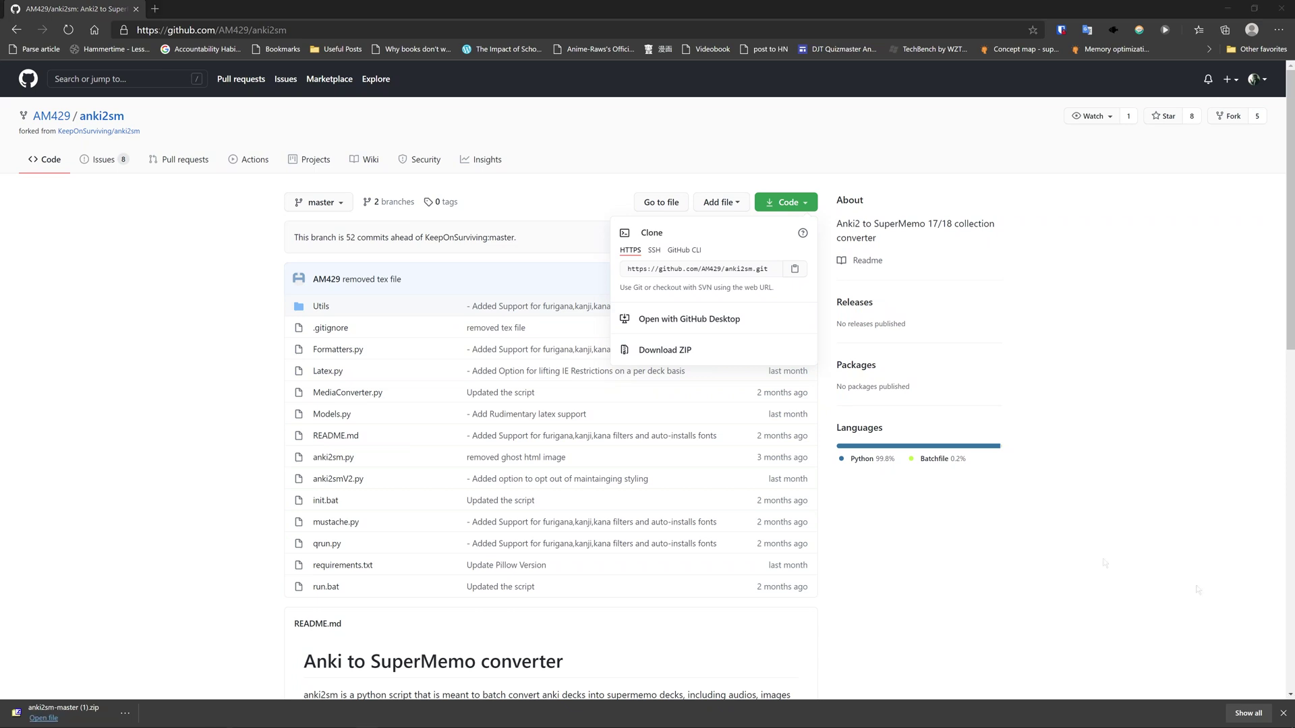
Scroll through the README's usage steps, then start a new browser tab
{"action": "left_click", "coordinate": [170, 580]}
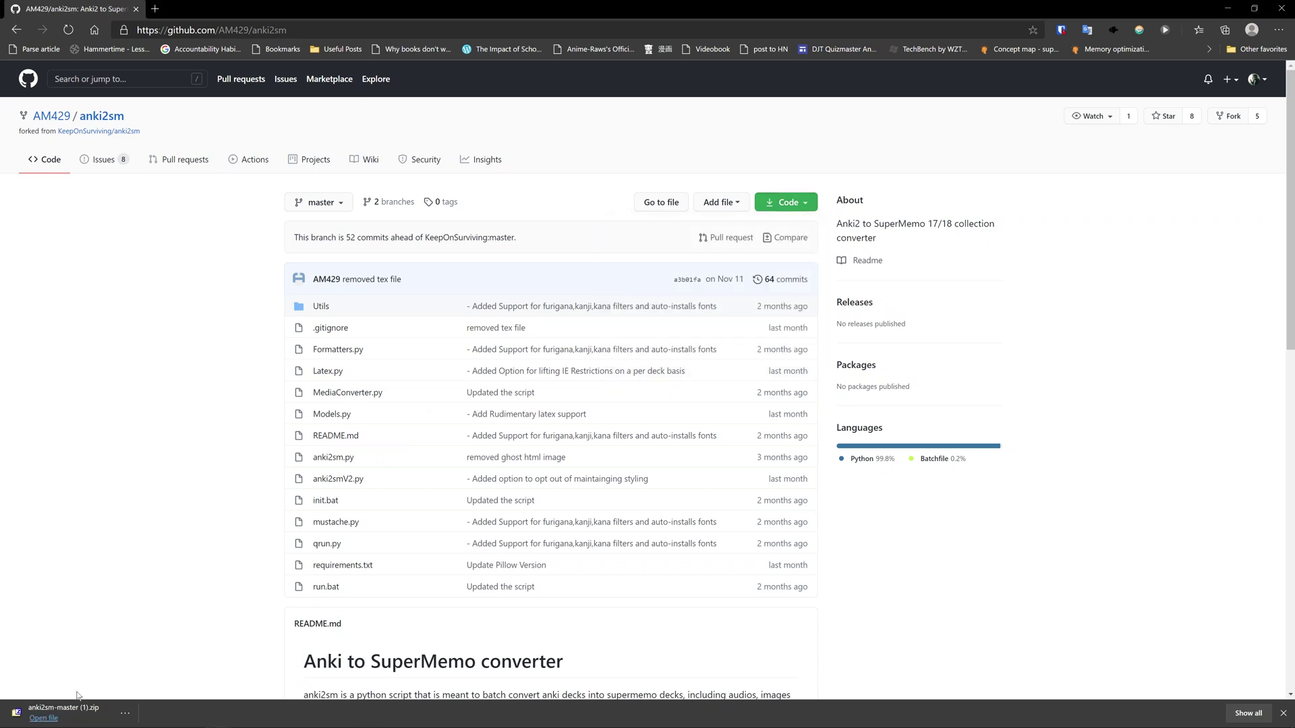
{"action": "scroll", "coordinate": [166, 494], "scroll_direction": "down", "scroll_amount": 8}
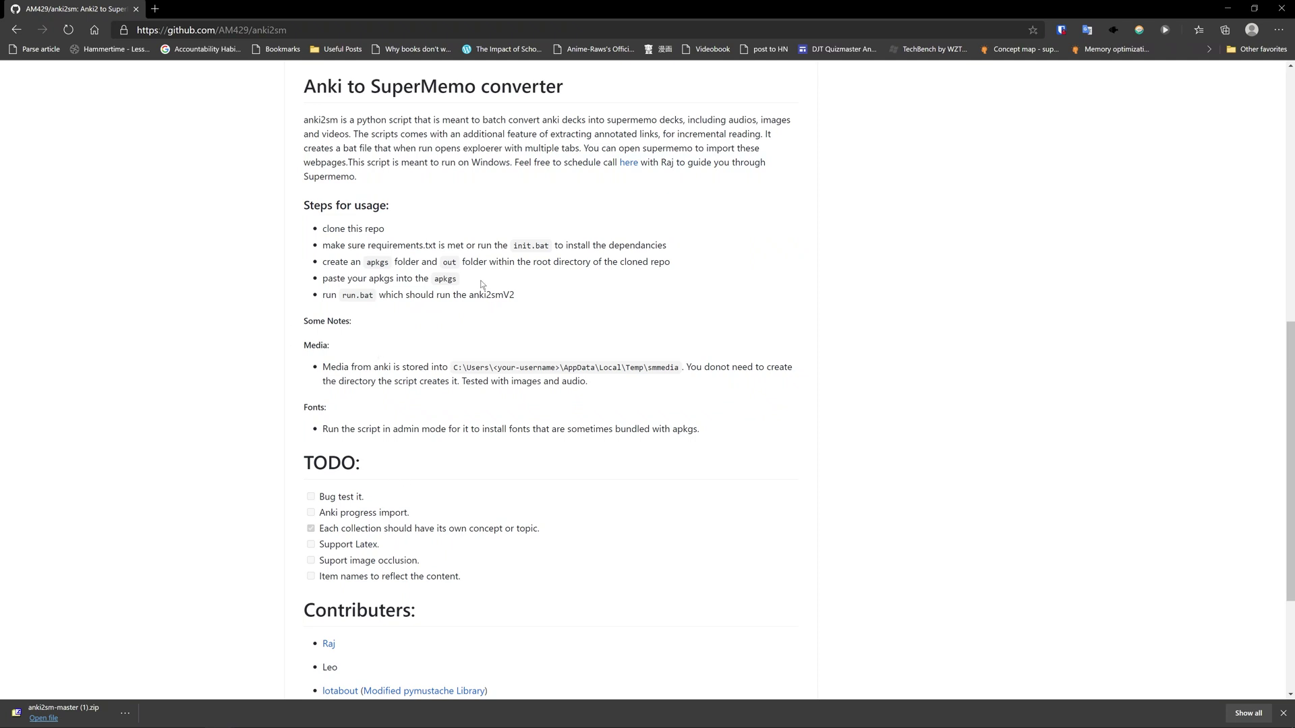
{"action": "scroll", "coordinate": [640, 603], "scroll_direction": "down", "scroll_amount": 3}
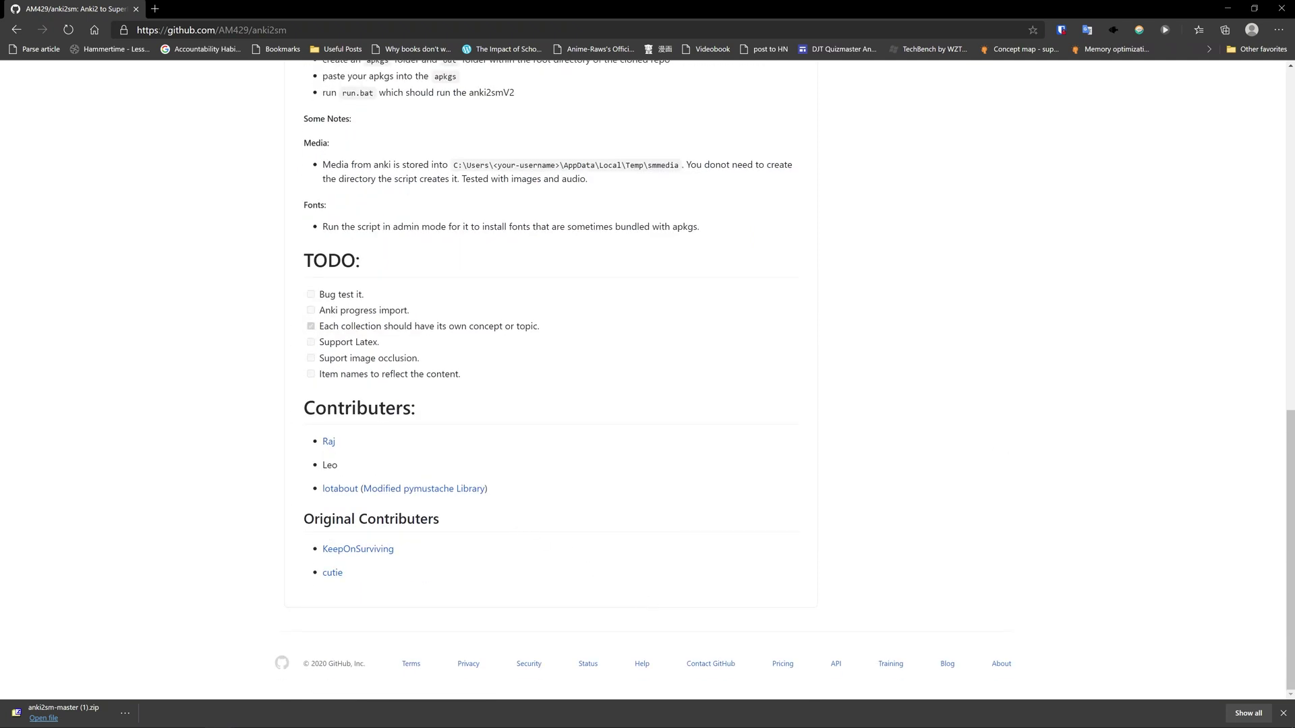
{"action": "key", "text": "ctrl+t"}
Search python3, download the Python 3.9.1 installer from python.org and launch it
{"action": "type", "text": "python3"}
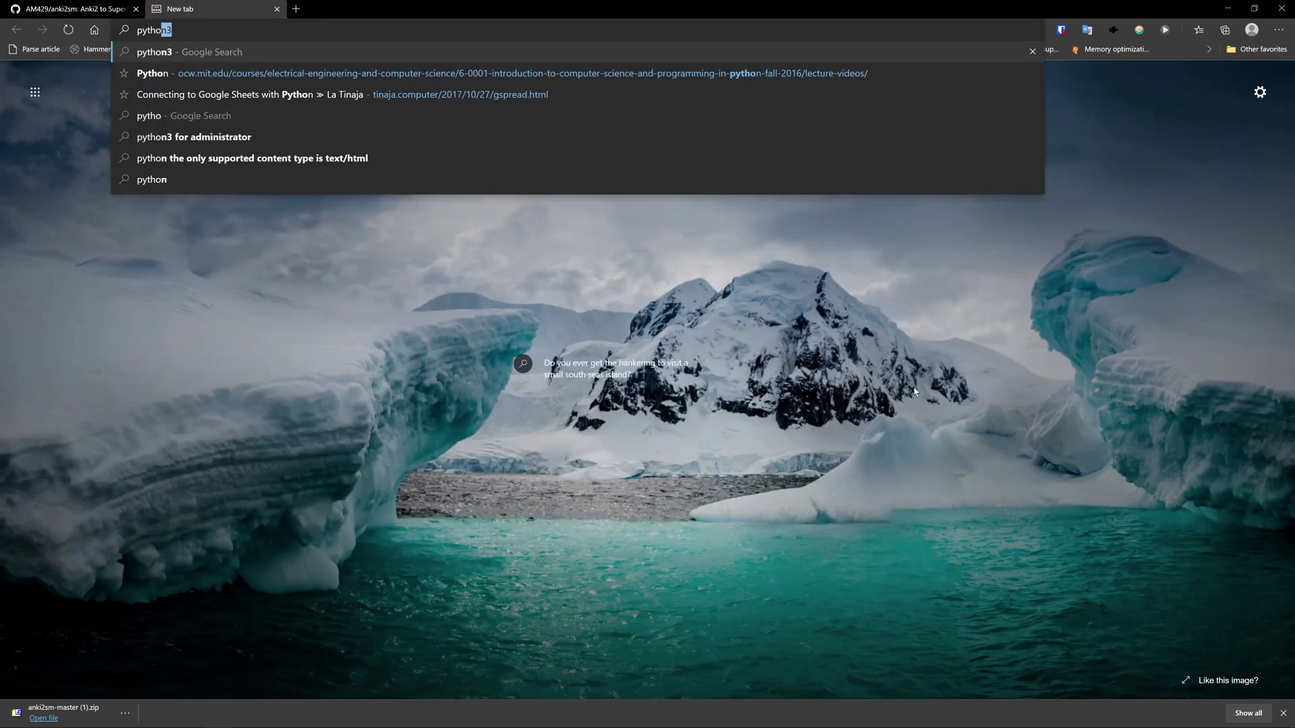
{"action": "key", "text": "Return"}
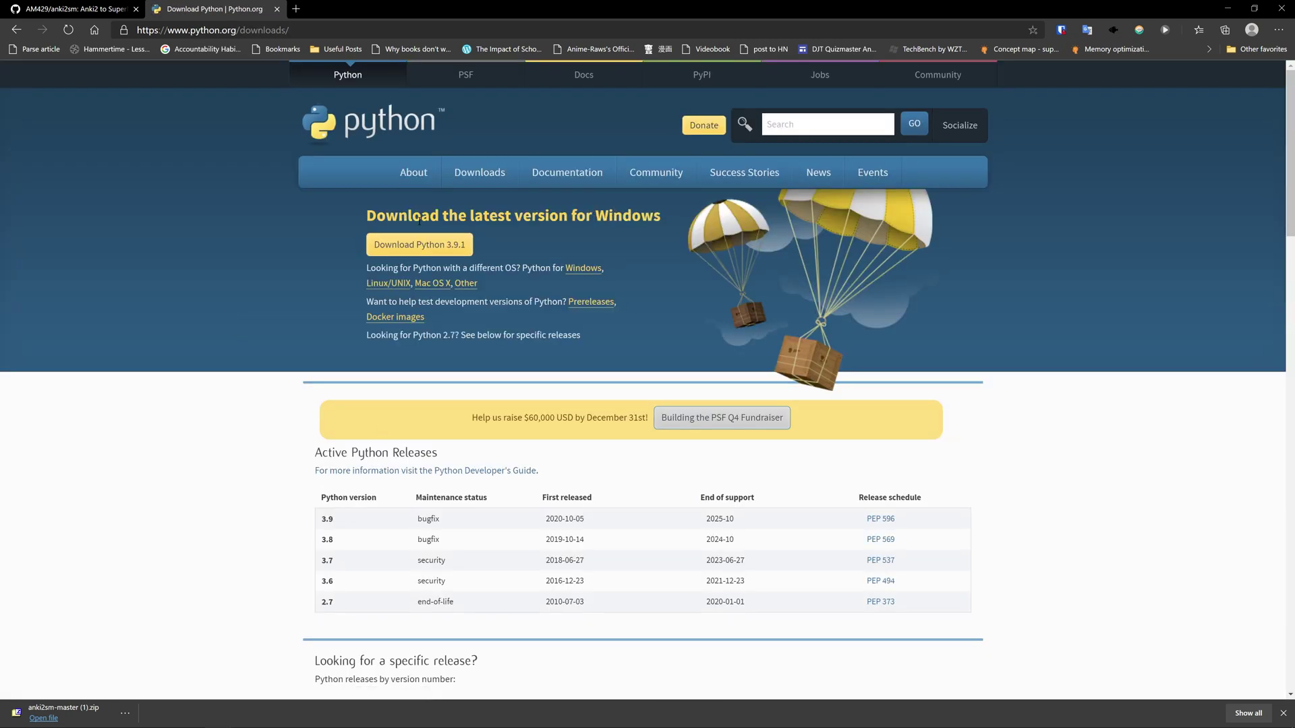
{"action": "left_click", "coordinate": [421, 247]}
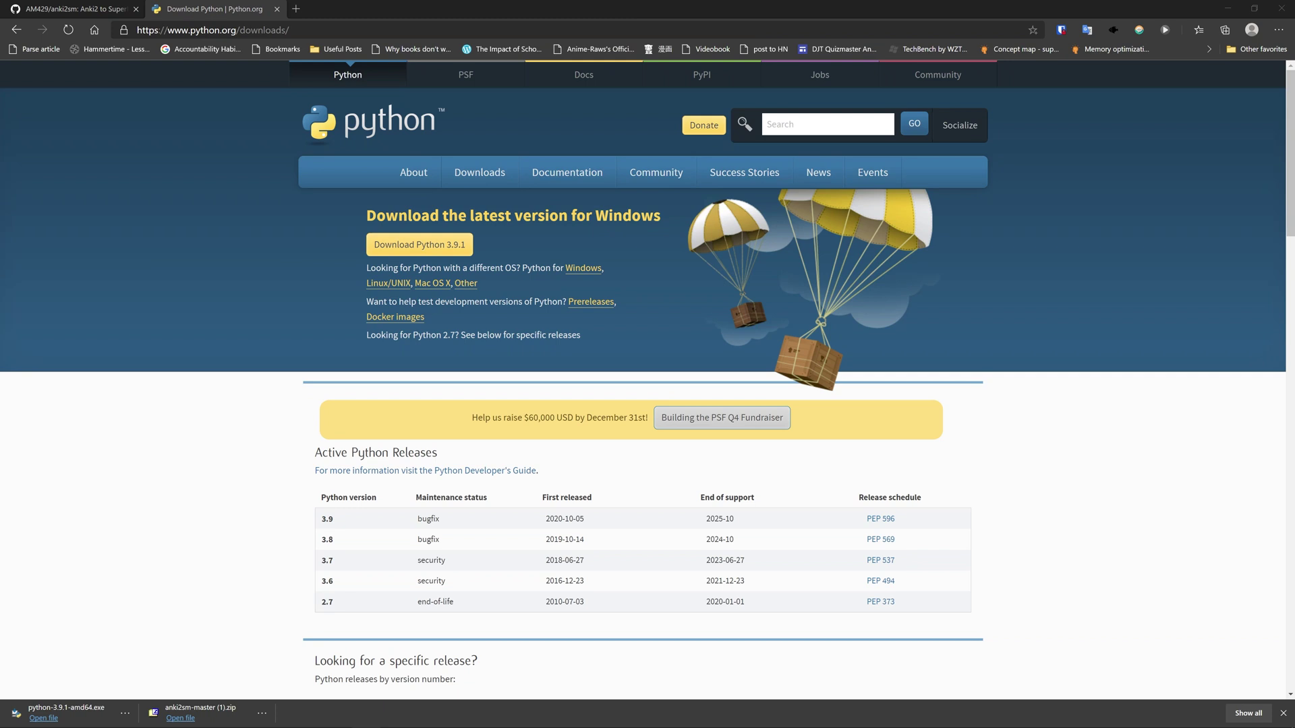
{"action": "left_click", "coordinate": [43, 717]}
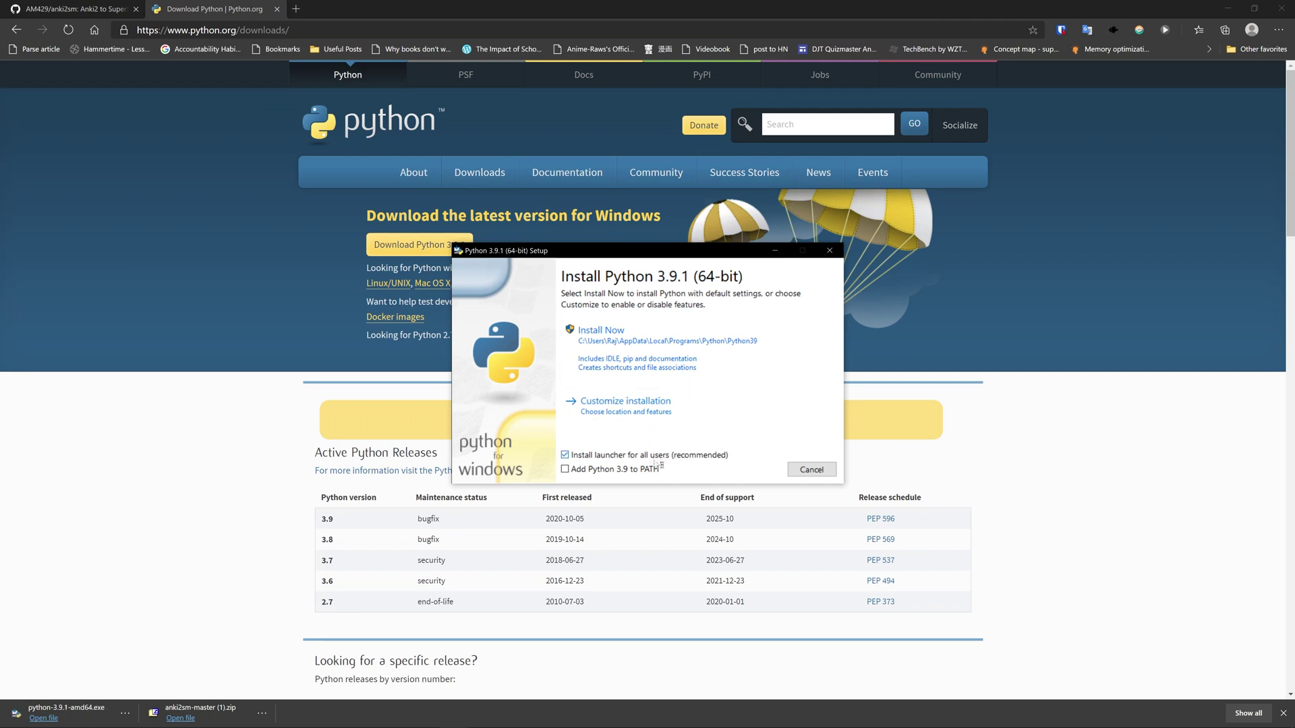
Install Python 3.9.1 with PATH added, then close the successful setup window
{"action": "left_click", "coordinate": [618, 471]}
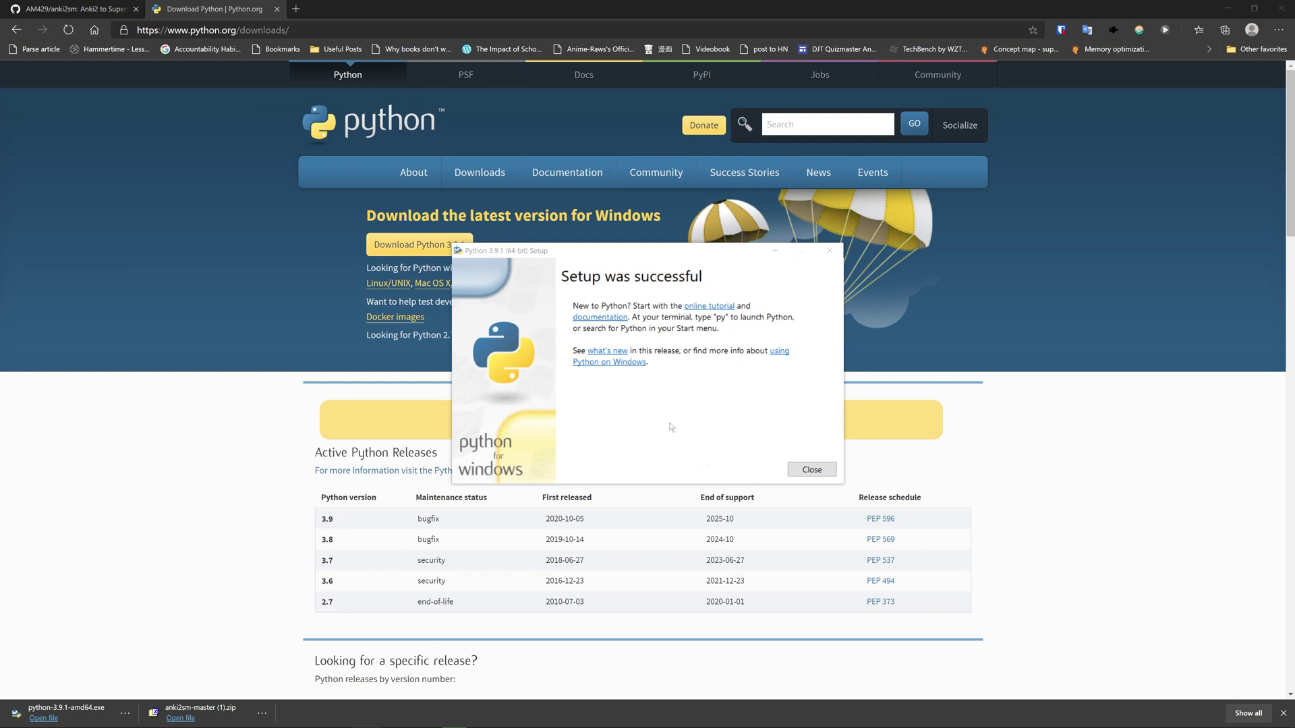
{"action": "left_click", "coordinate": [810, 470]}
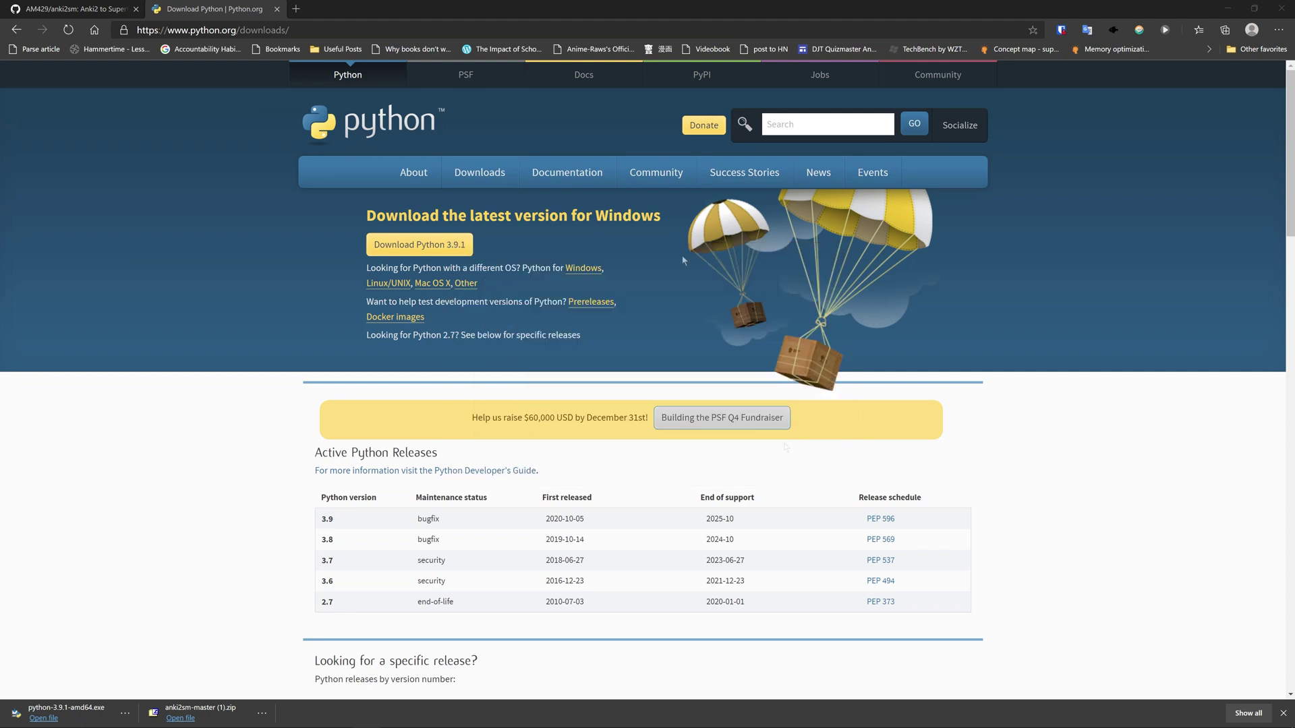
Minimize Edge, close SuperMemo and move the .apkg deck beside the Japanese Core files
{"action": "left_click", "coordinate": [1281, 8]}
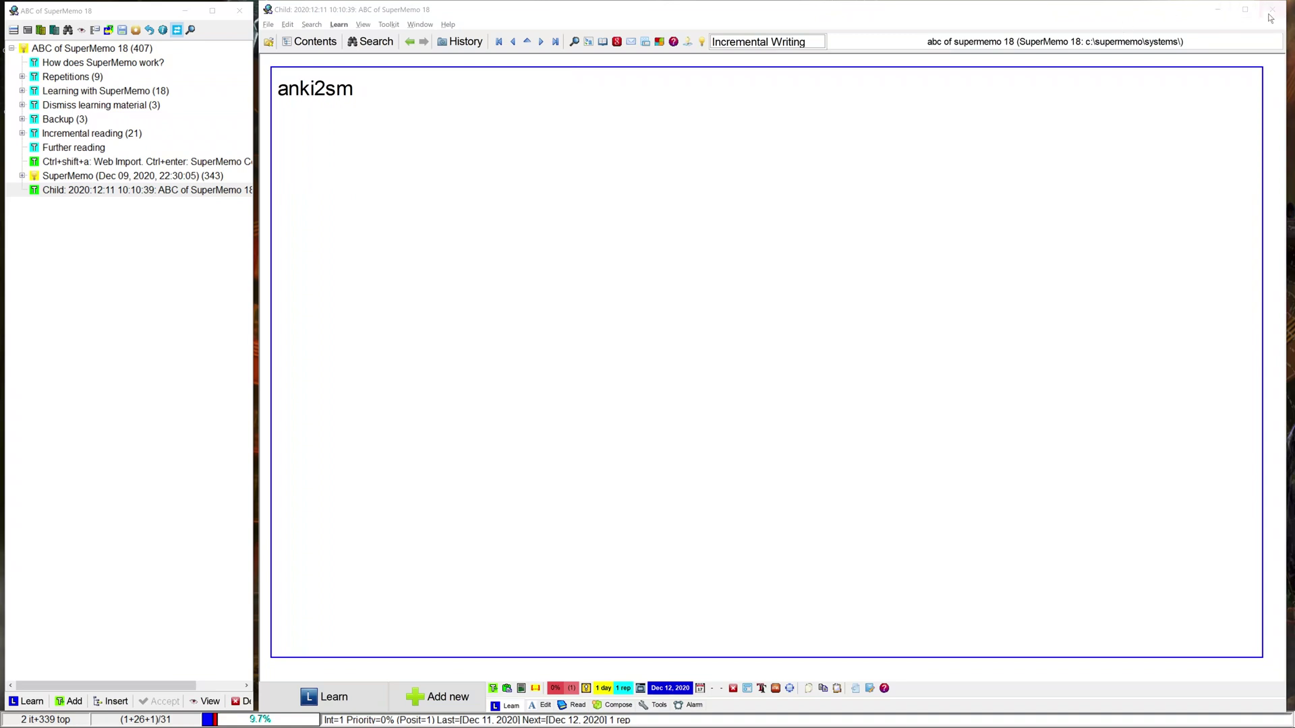
{"action": "left_click", "coordinate": [1273, 10]}
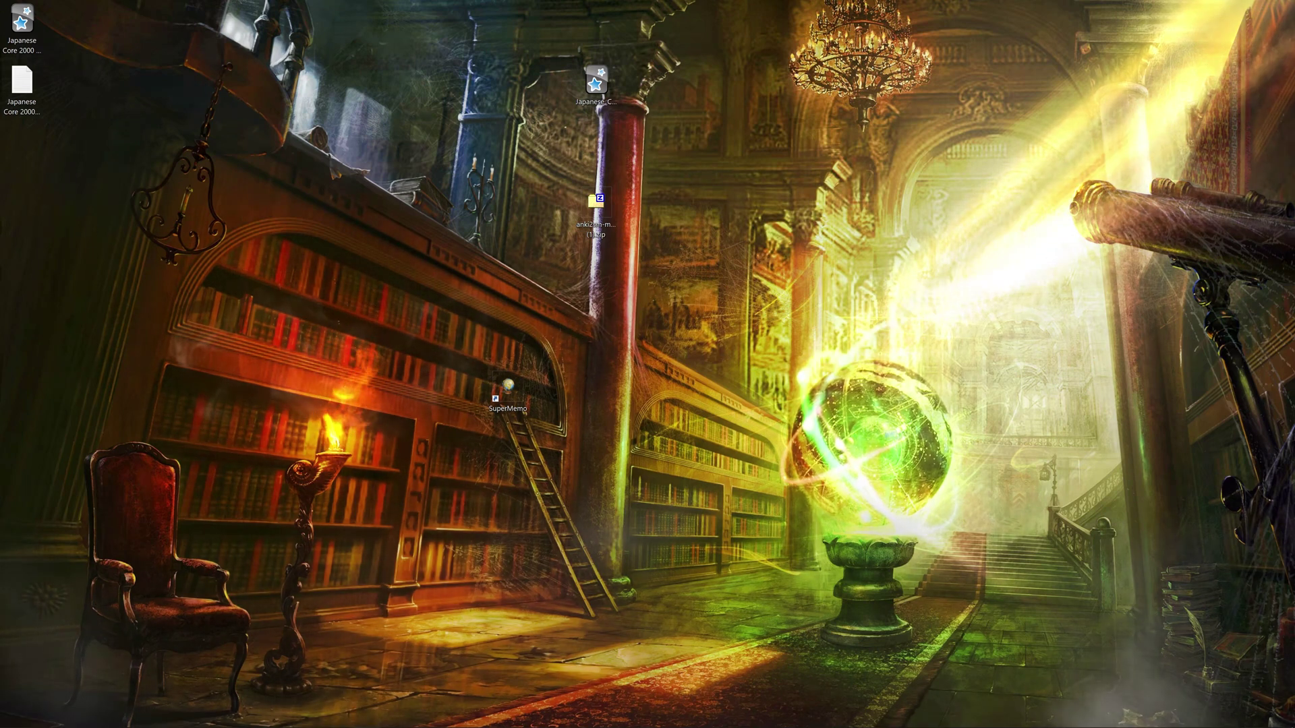
{"action": "left_click", "coordinate": [602, 233]}
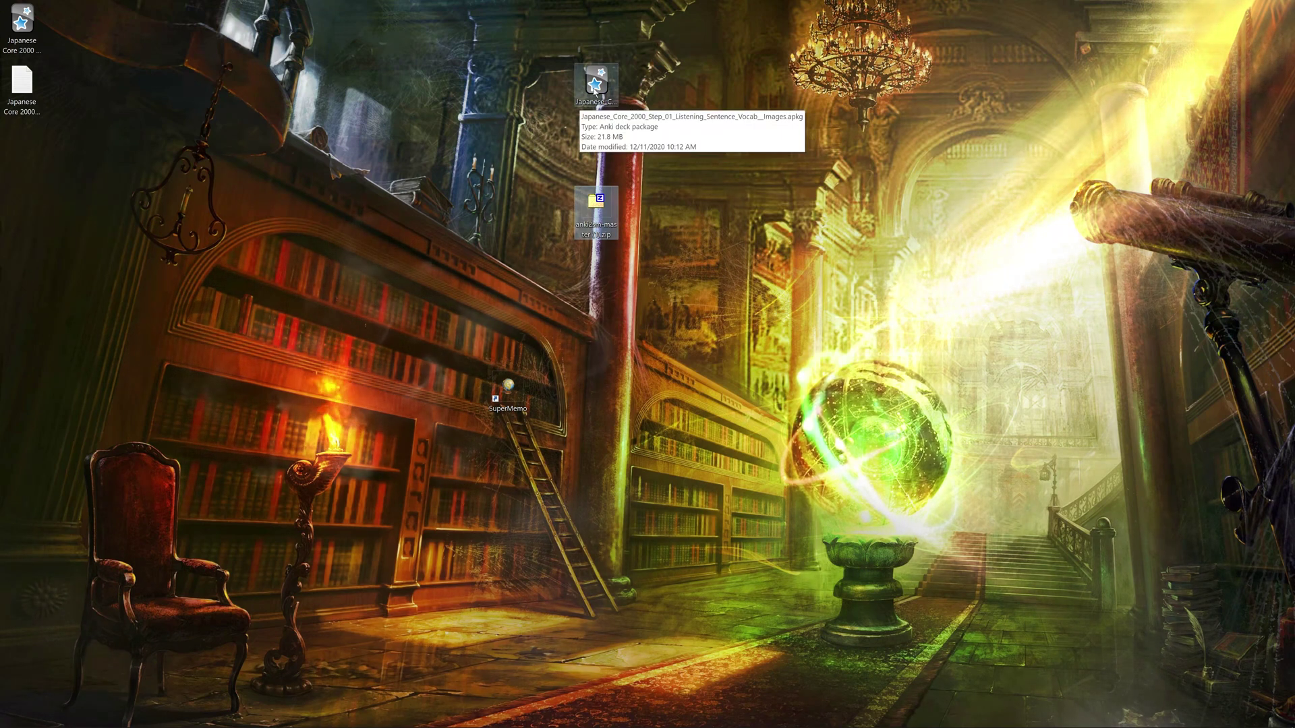
{"action": "left_click_drag", "start_coordinate": [594, 88], "coordinate": [22, 172]}
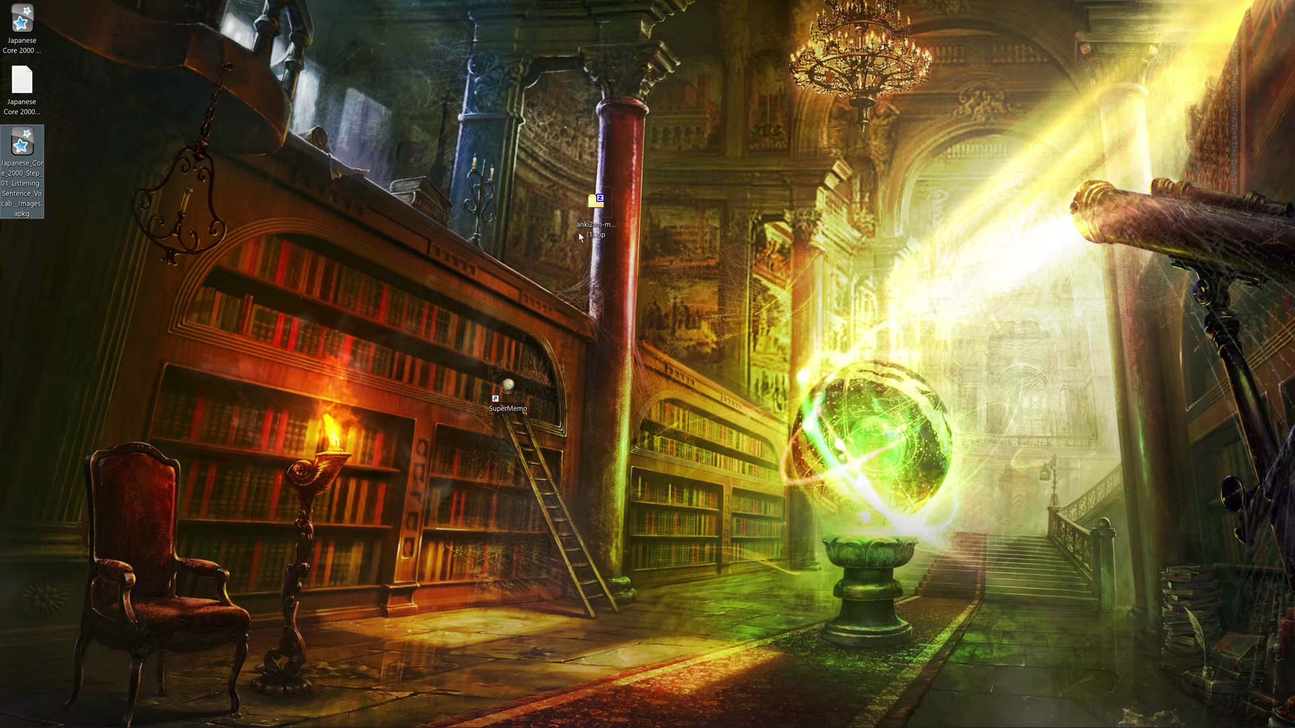
Extract the anki2sm zip with 7-Zip into 'anki2sm-master (1)'
{"action": "right_click", "coordinate": [599, 217]}
{"action": "mouse_move", "coordinate": [644, 241]}
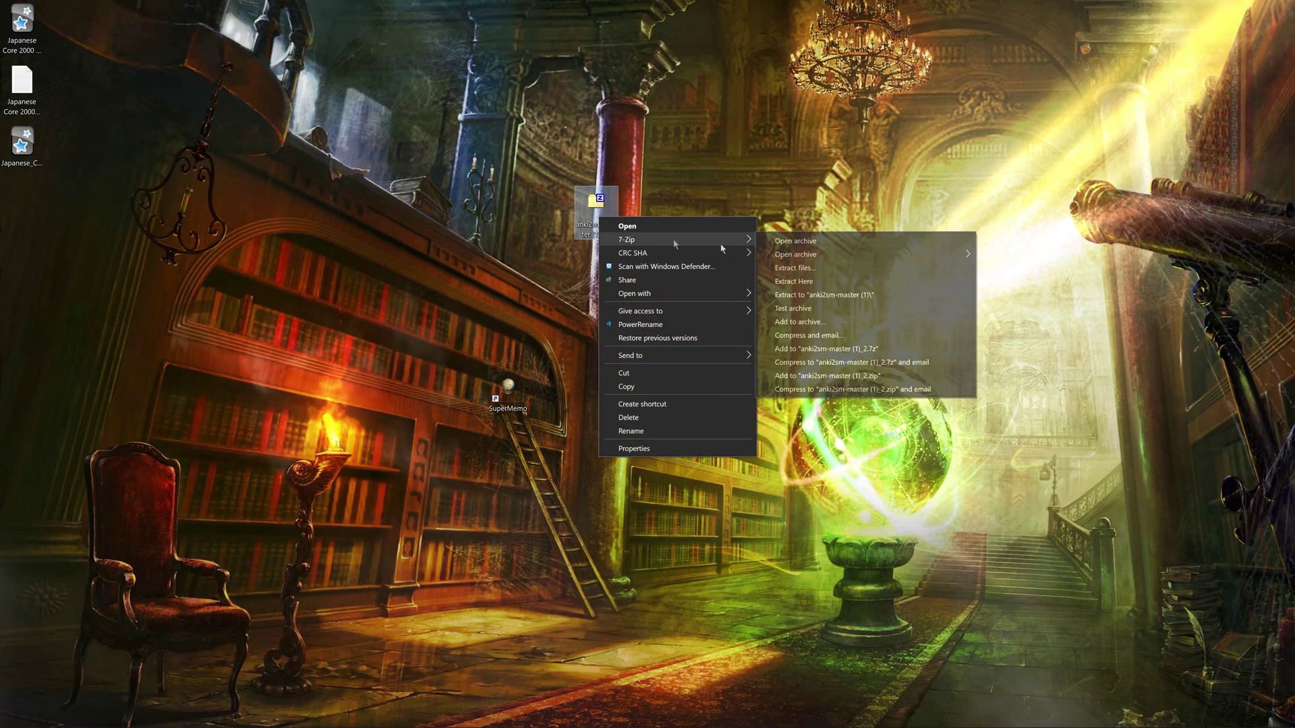
{"action": "left_click", "coordinate": [857, 294]}
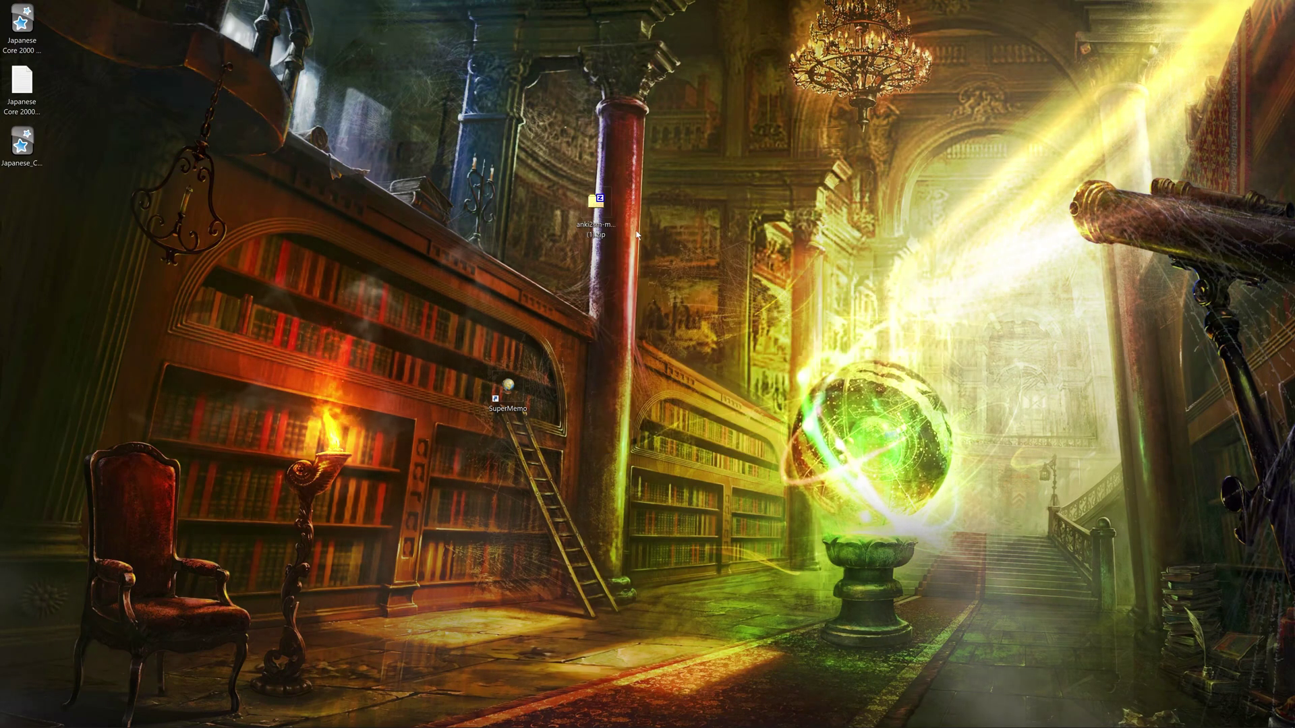
Open the extracted folder and locate the anki2sm-master folder inside
{"action": "double_click", "coordinate": [21, 227]}
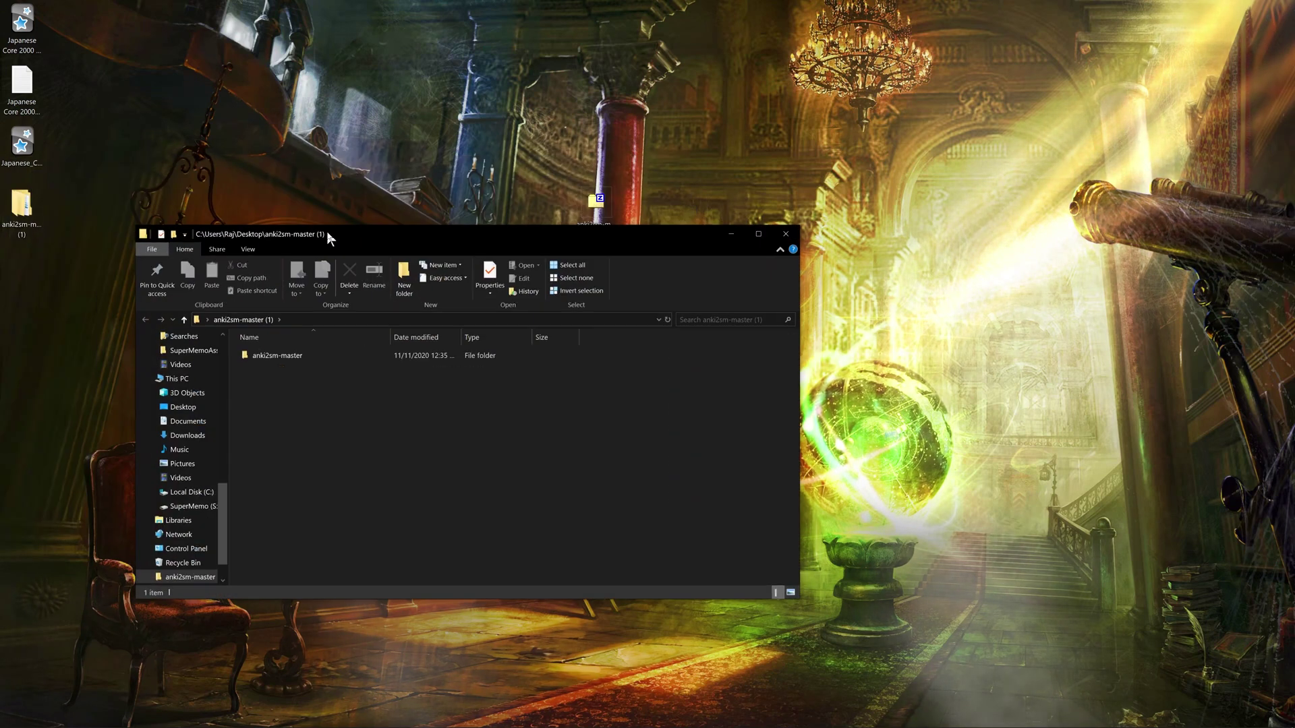
{"action": "left_click_drag", "start_coordinate": [332, 237], "coordinate": [492, 142]}
{"action": "double_click", "coordinate": [448, 269]}
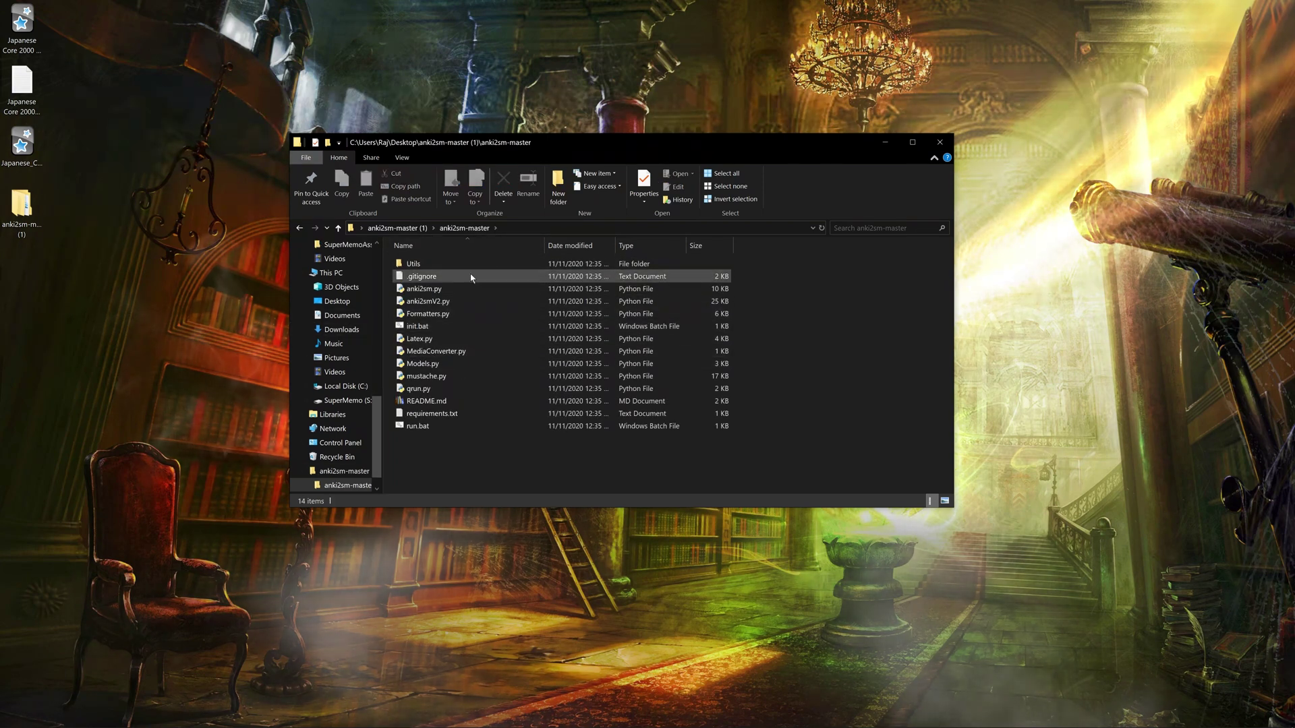
{"action": "key", "text": "alt+Left"}
Begin renaming anki2sm-master, typing anki2sm-10-18 and trimming it to anki2sm-10-
{"action": "right_click", "coordinate": [449, 269]}
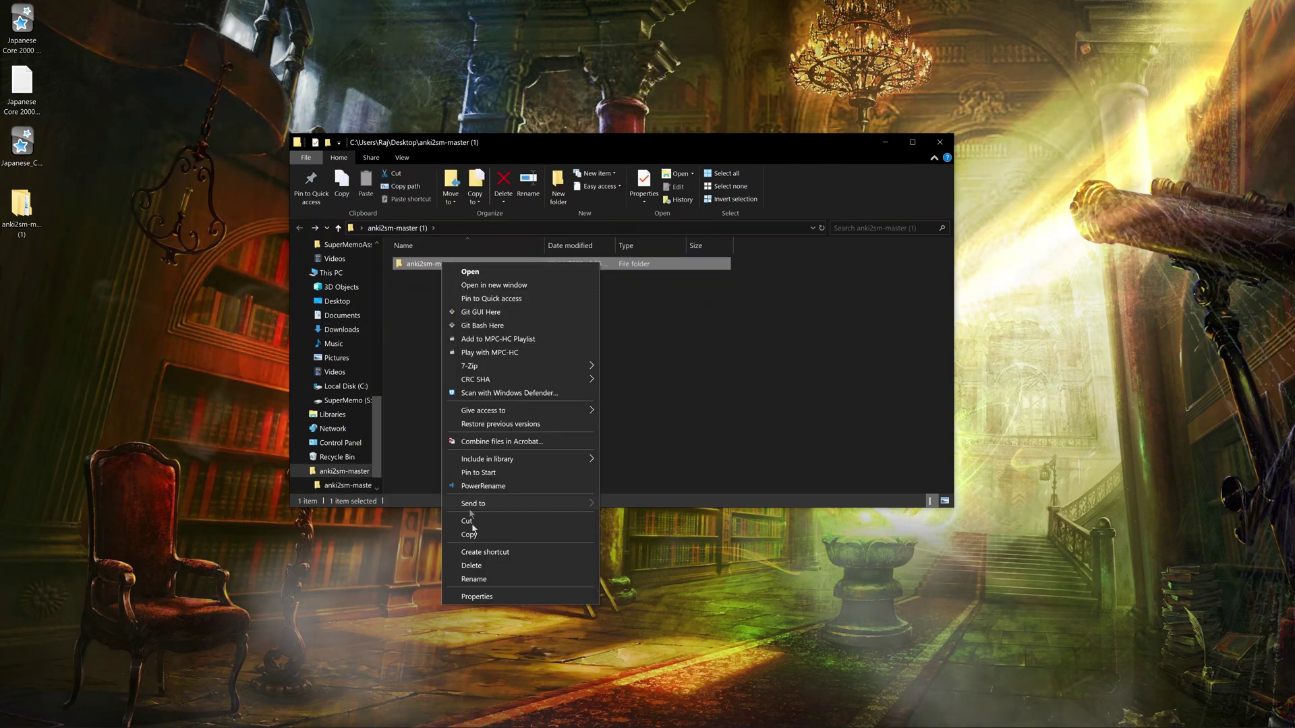
{"action": "left_click", "coordinate": [478, 580]}
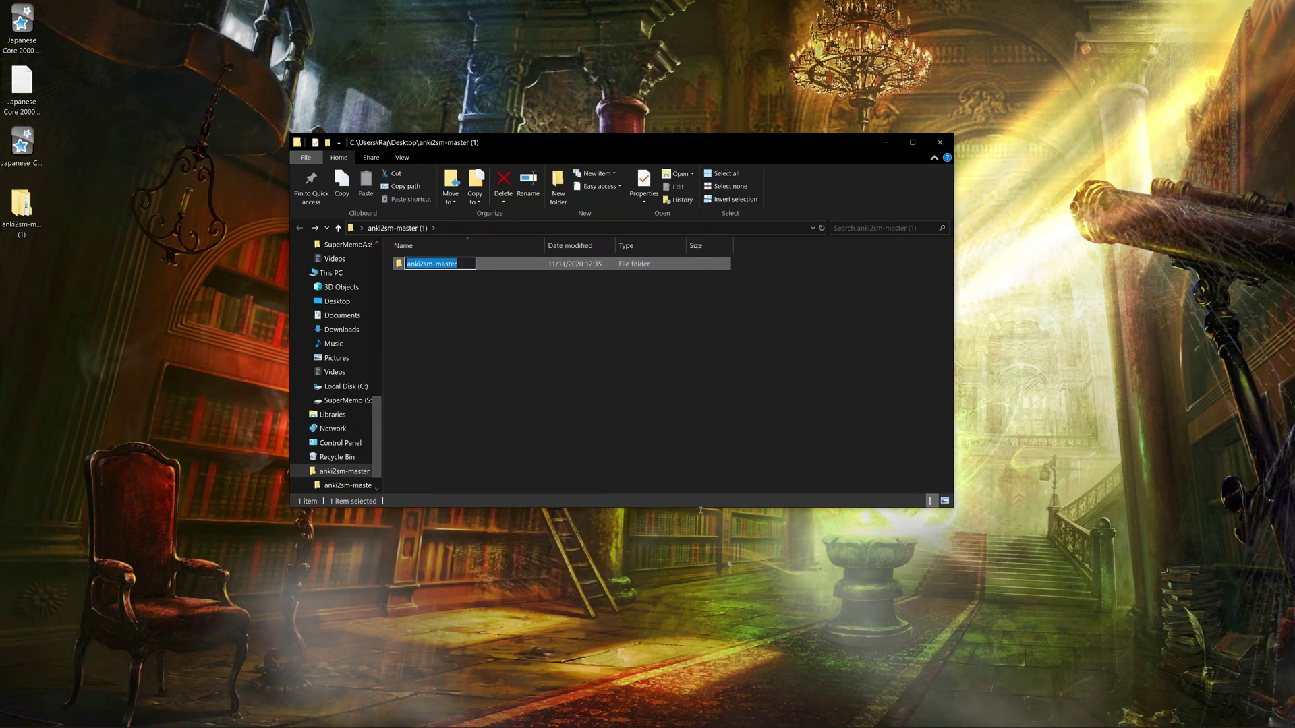
{"action": "type", "text": "anki2sm-"}
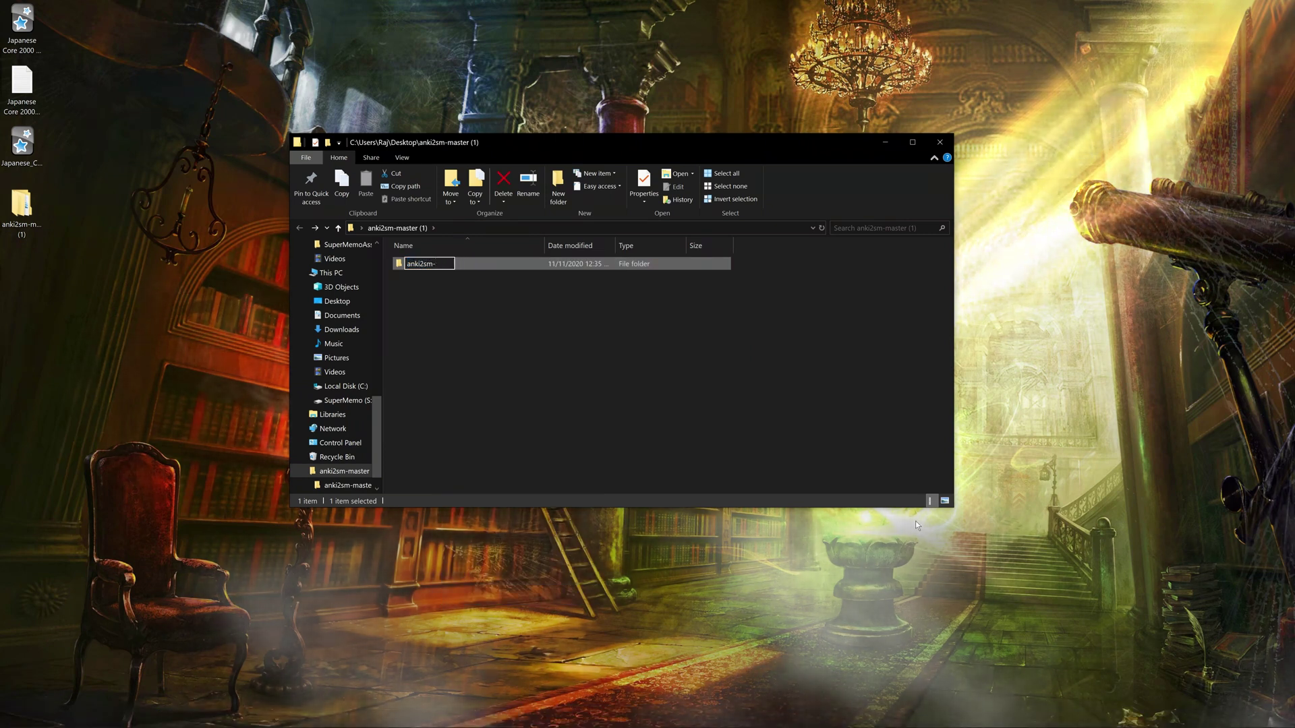
{"action": "type", "text": "10-18"}
{"action": "key", "text": "BackSpace"}
{"action": "key", "text": "BackSpace"}
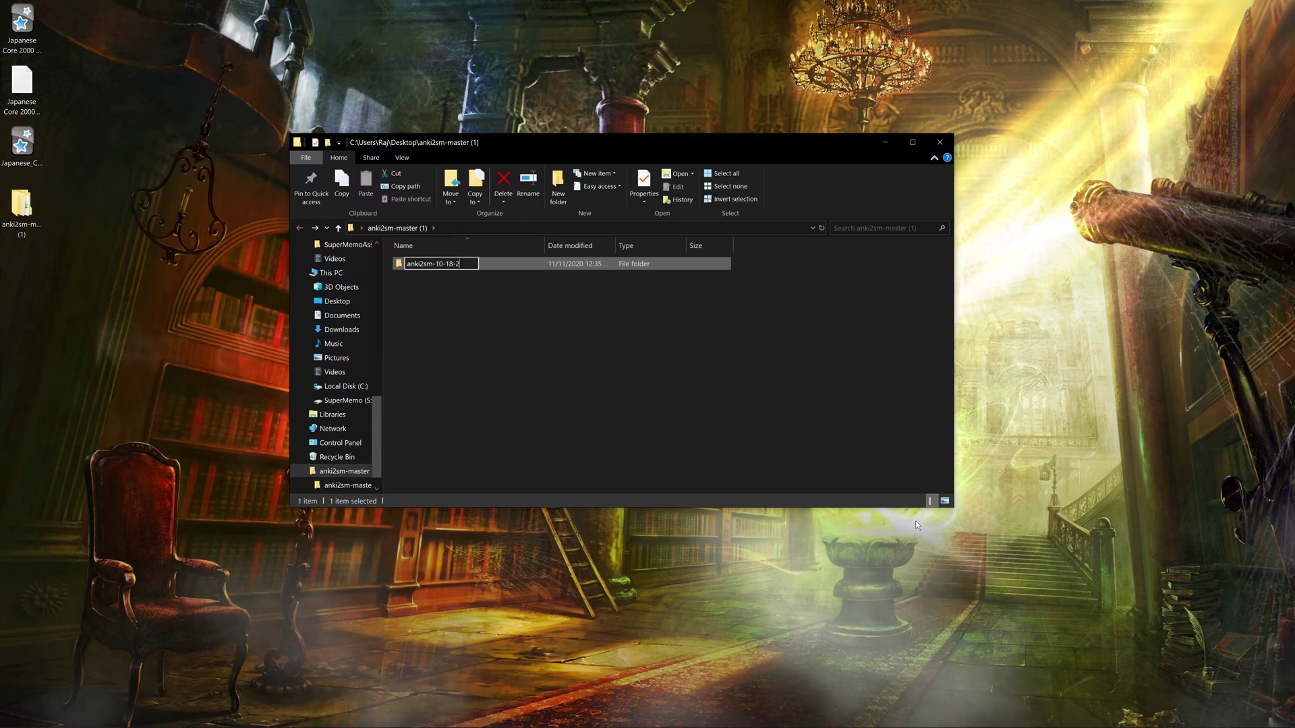
{"action": "key", "text": "super"}
{"action": "key", "text": "Escape"}
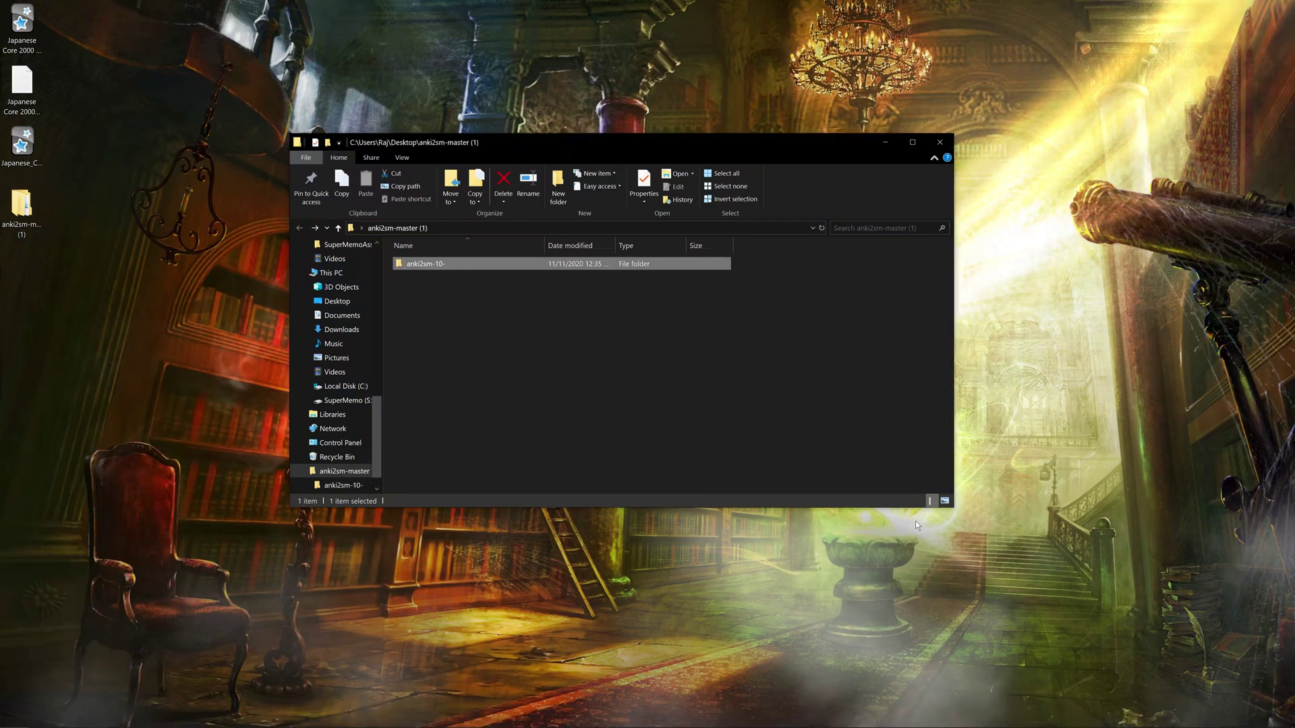
{"action": "key", "text": "alt+Up"}
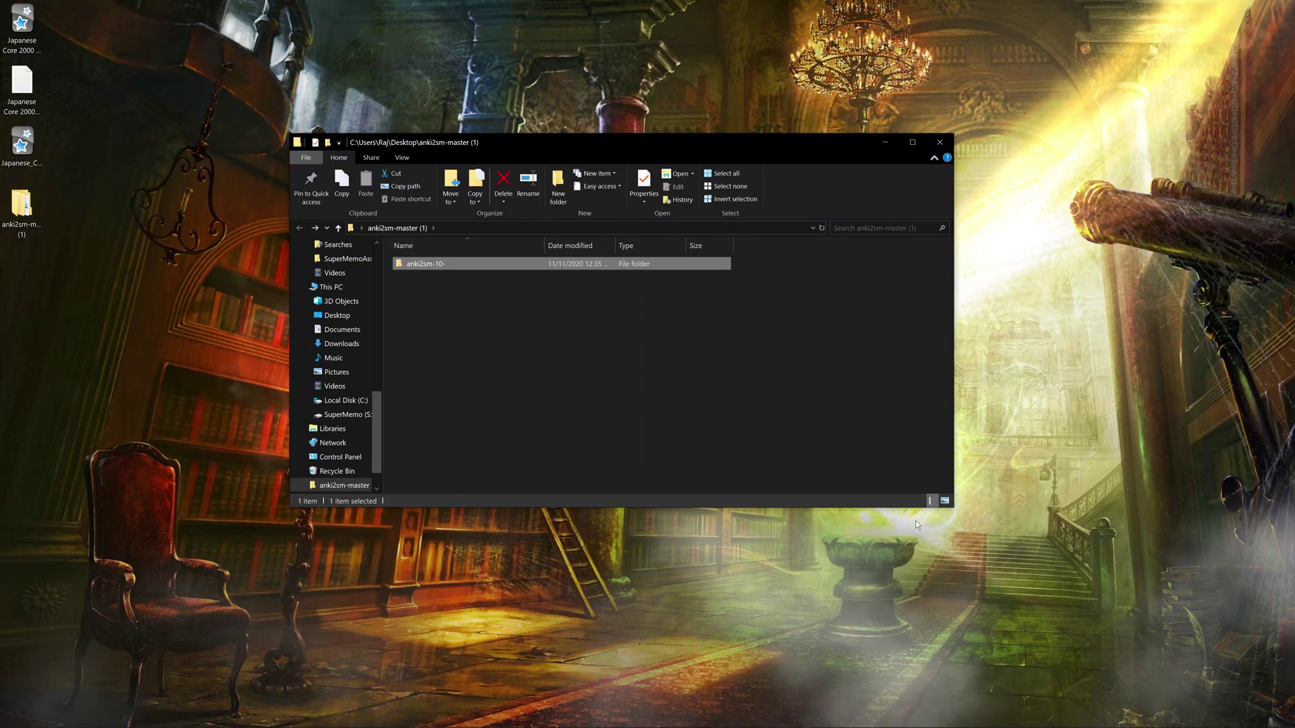
Correct the folder name to anki2sm-11-
{"action": "right_click", "coordinate": [603, 264]}
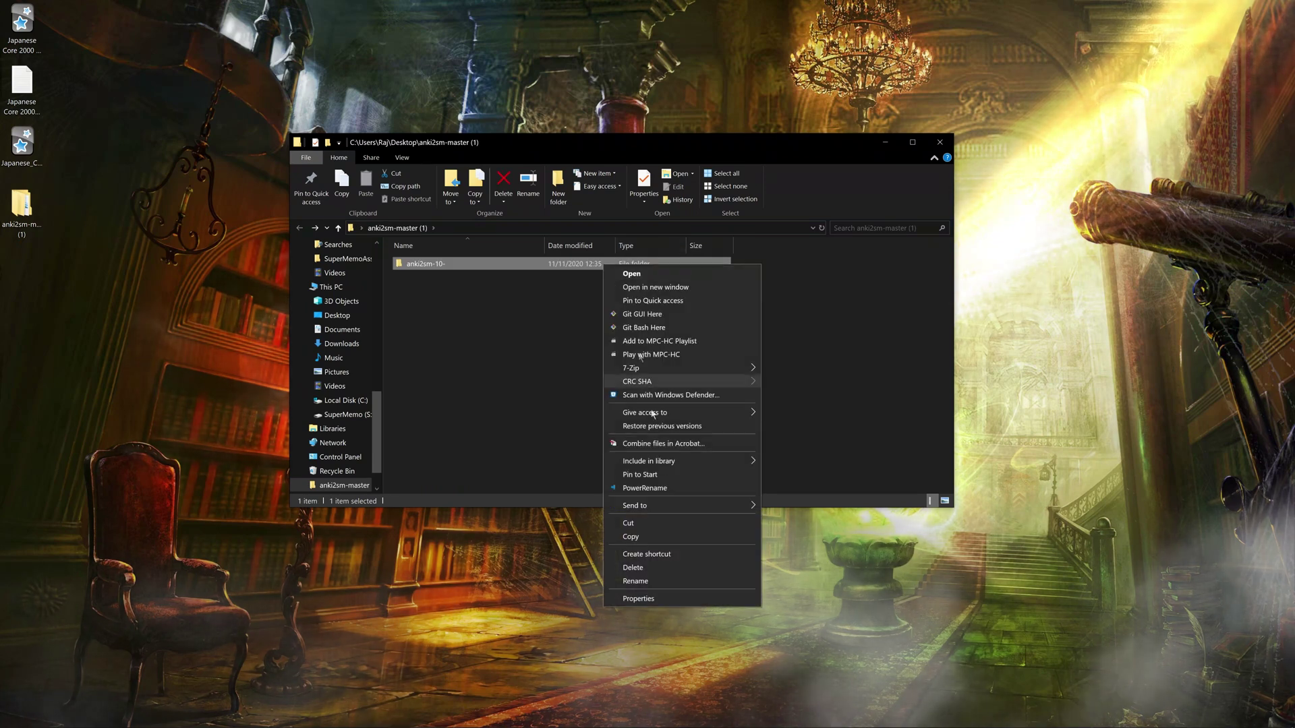
{"action": "left_click", "coordinate": [670, 581]}
{"action": "key", "text": "End"}
{"action": "key", "text": "BackSpace"}
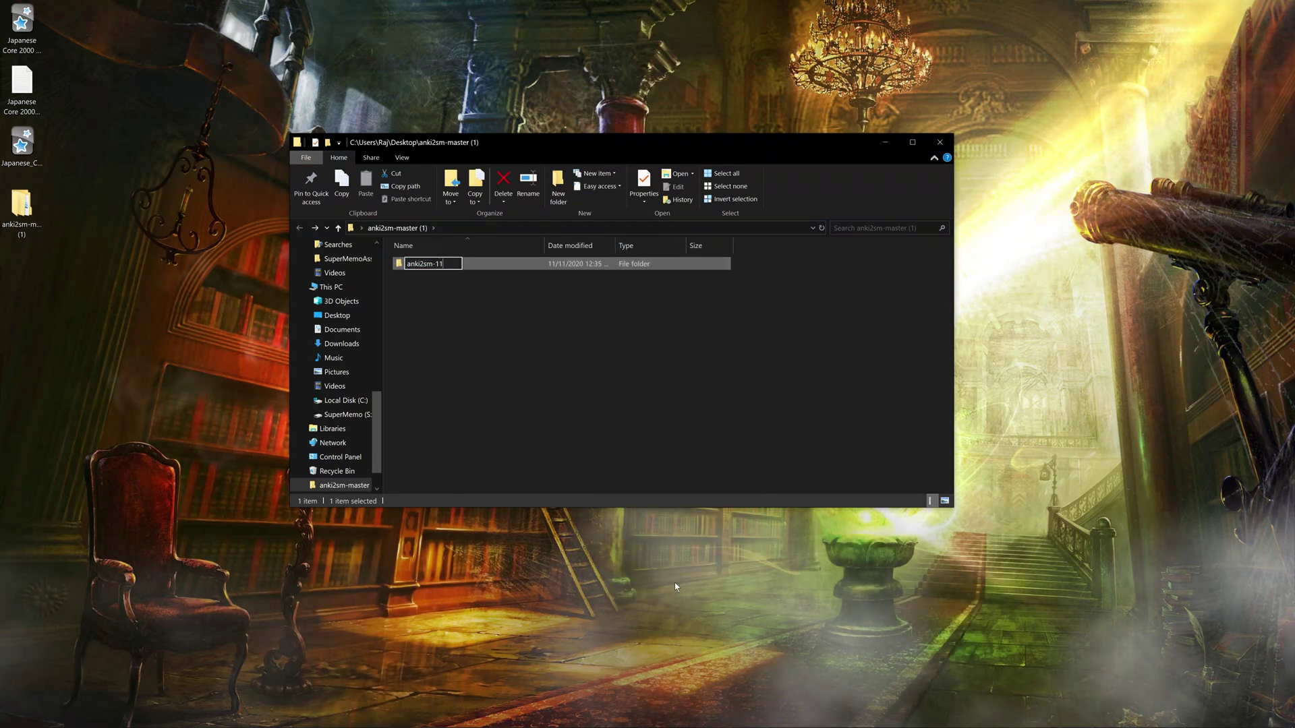
{"action": "key", "text": "BackSpace"}
{"action": "type", "text": "1-"}
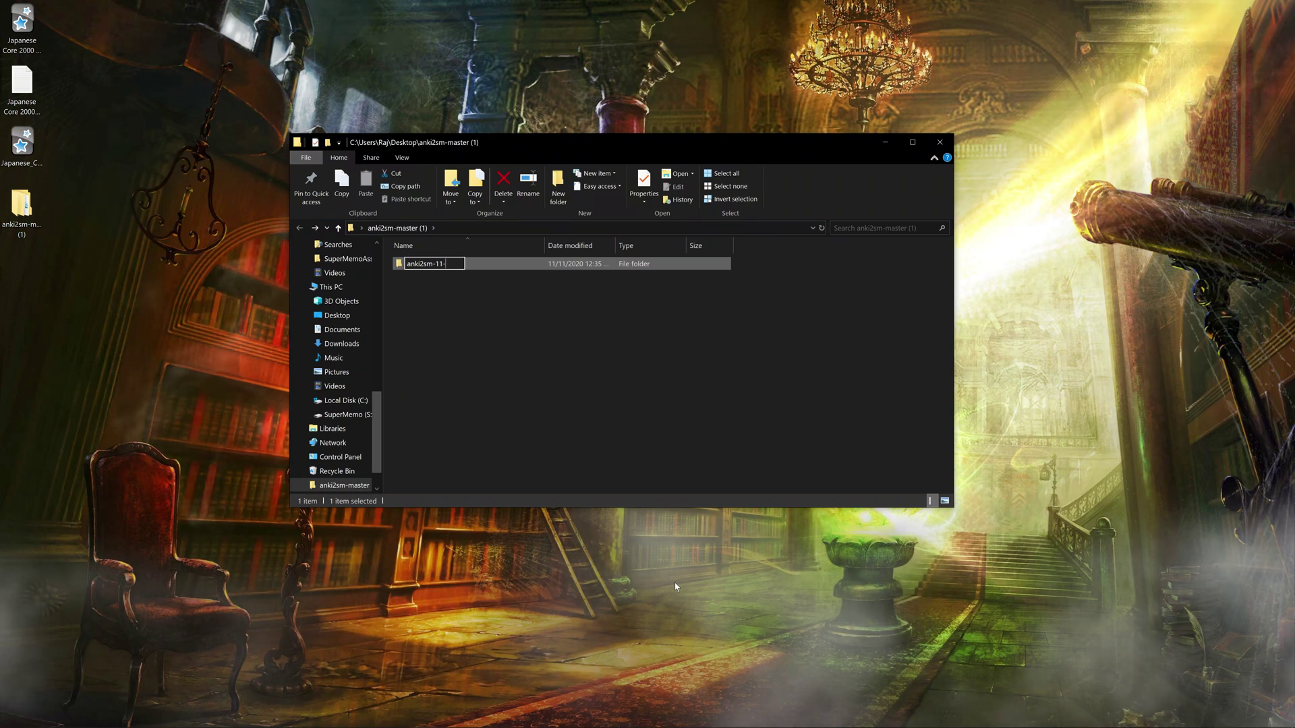
{"action": "key", "text": "Return"}
{"action": "key", "text": "super"}
{"action": "key", "text": "Escape"}
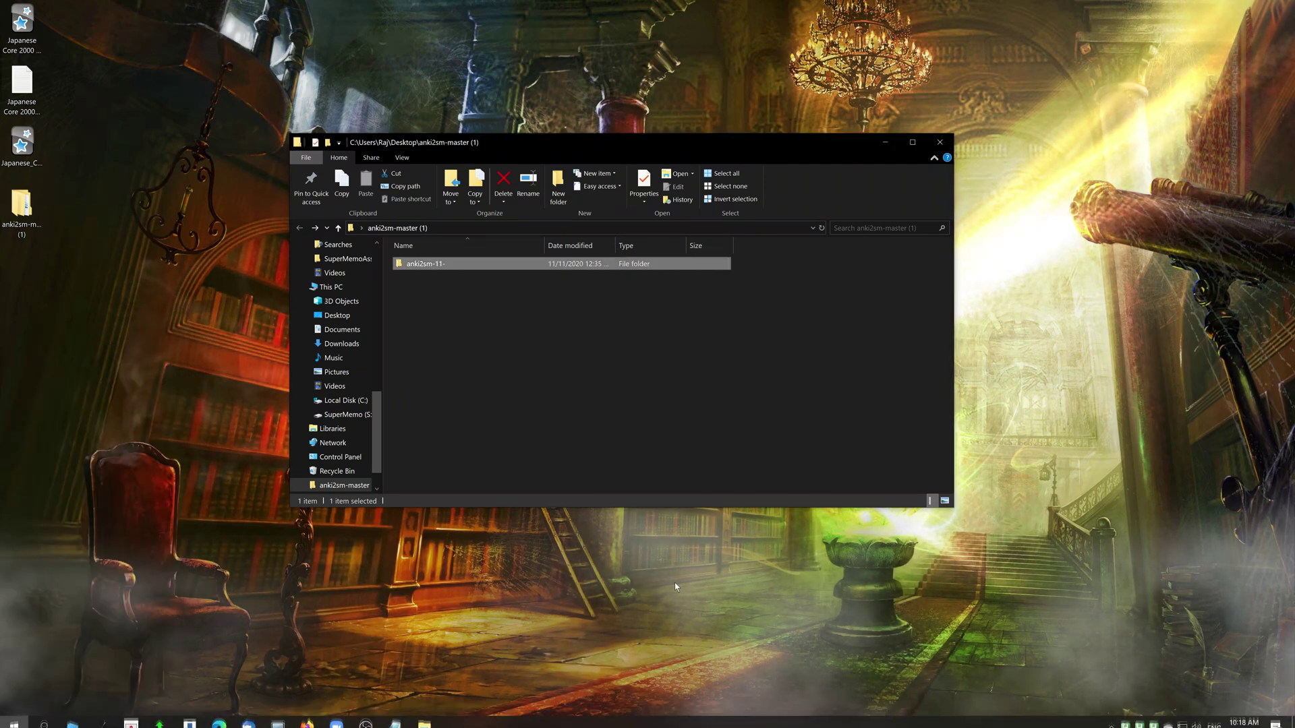
Finish the name as anki2sm-12-11-2020 and open the renamed folder
{"action": "key", "text": "F2"}
{"action": "key", "text": "End"}
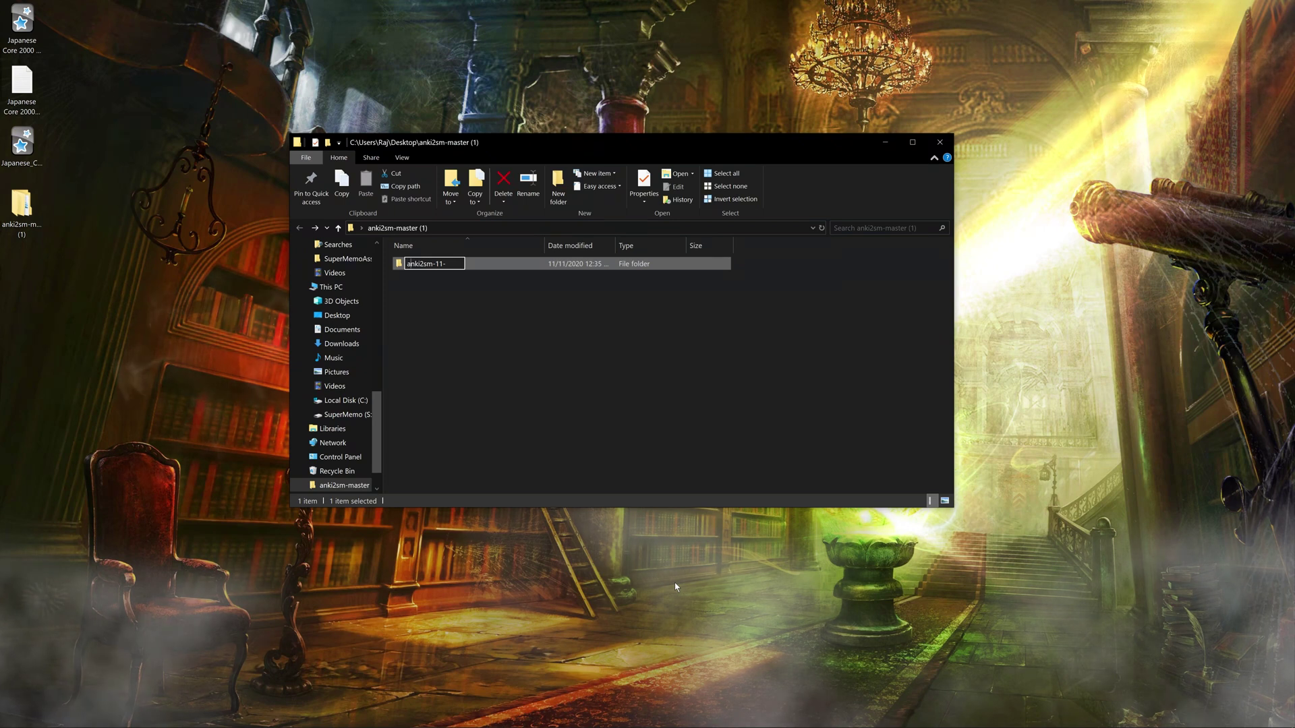
{"action": "type", "text": "12-"}
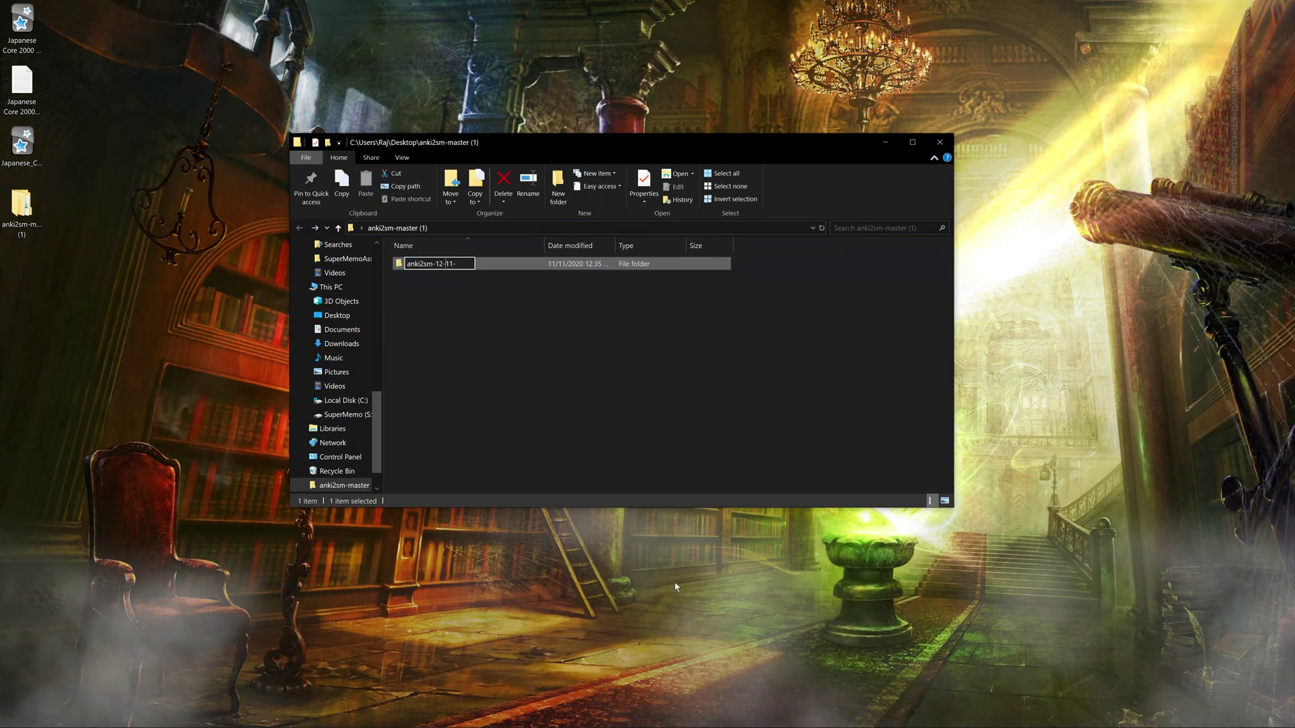
{"action": "key", "text": "Right"}
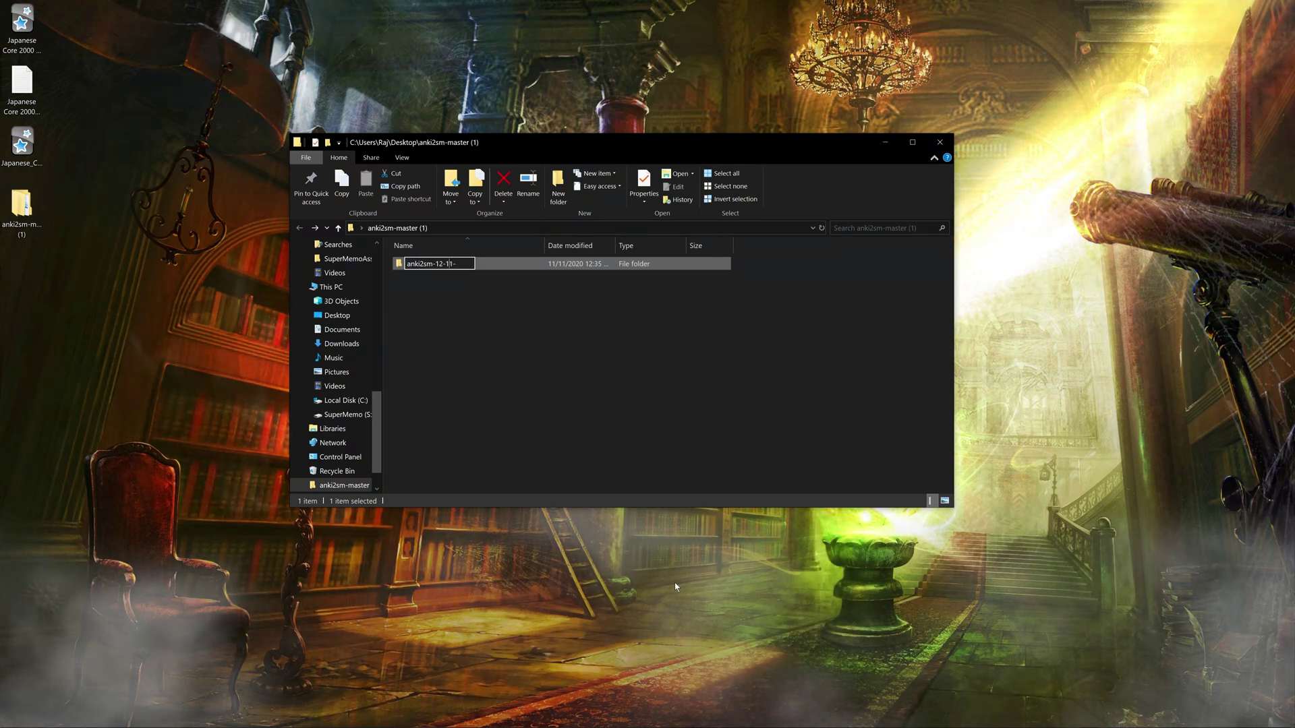
{"action": "key", "text": "Right"}
{"action": "key", "text": "Right"}
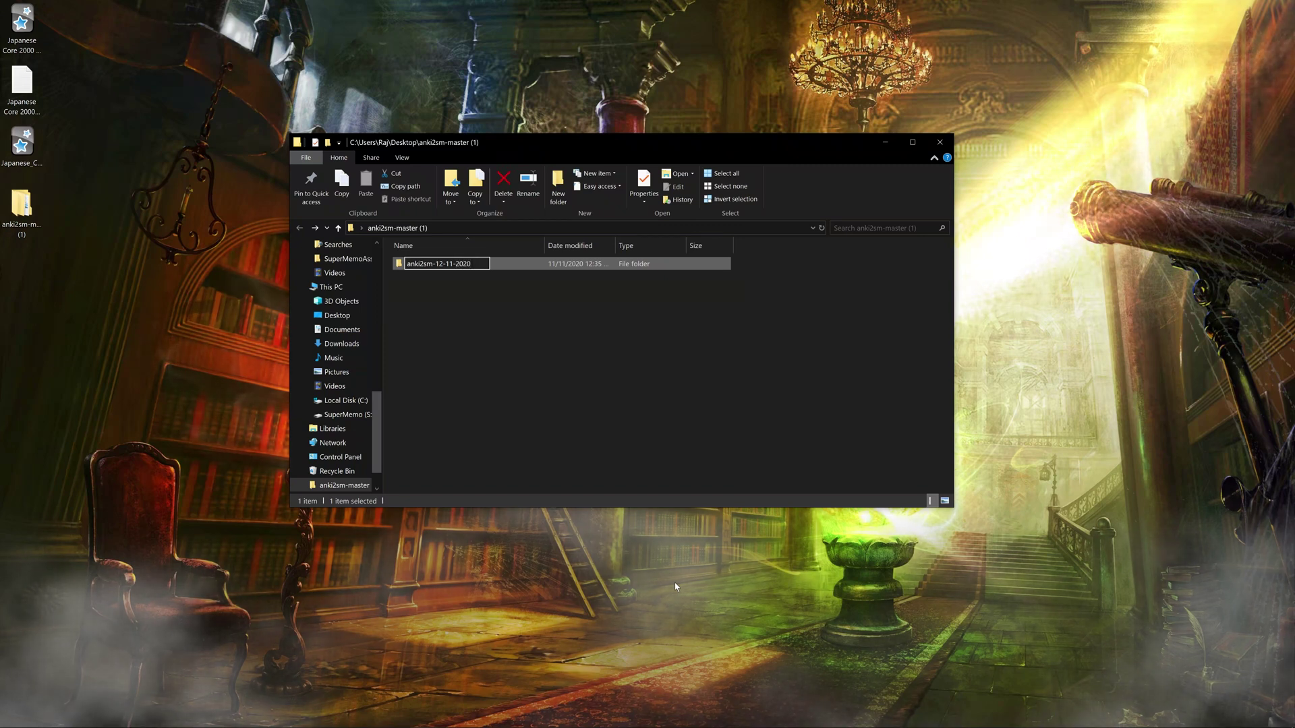
{"action": "key", "text": "Return"}
{"action": "double_click", "coordinate": [680, 265]}
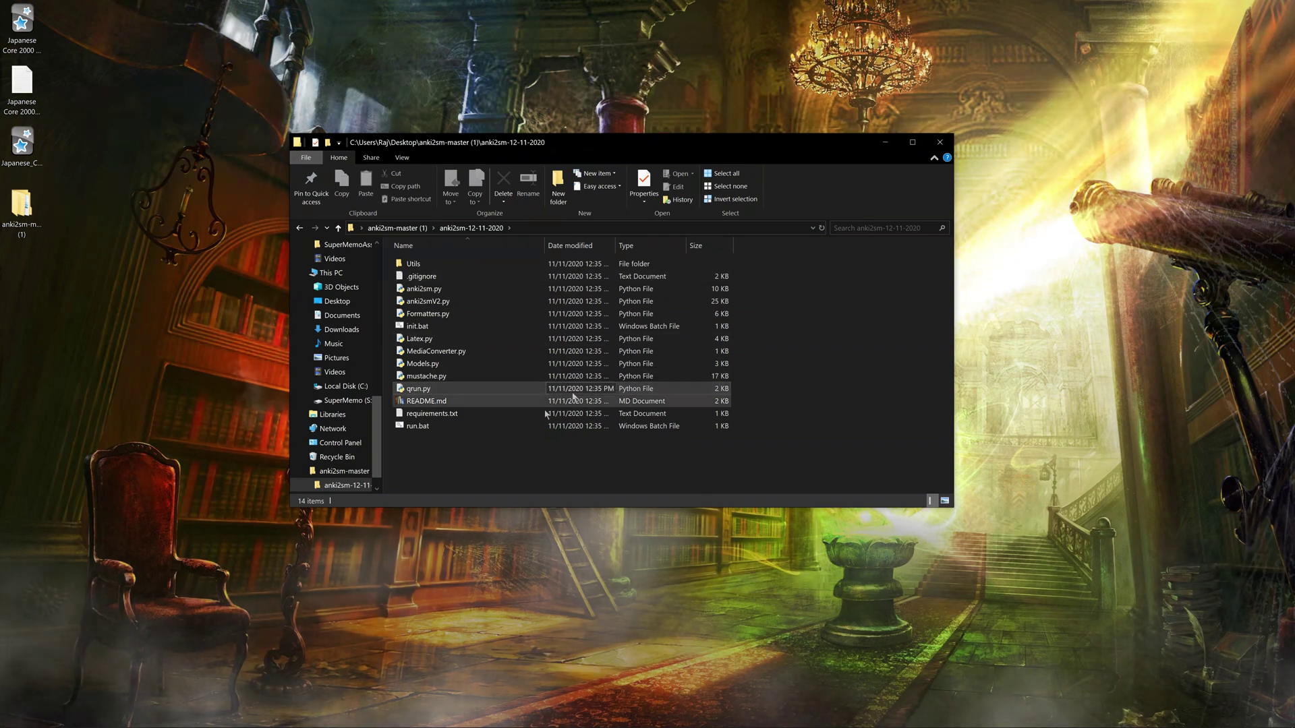
Run init.bat to pip-install anki2sm's requirements, then close the console
{"action": "double_click", "coordinate": [438, 323]}
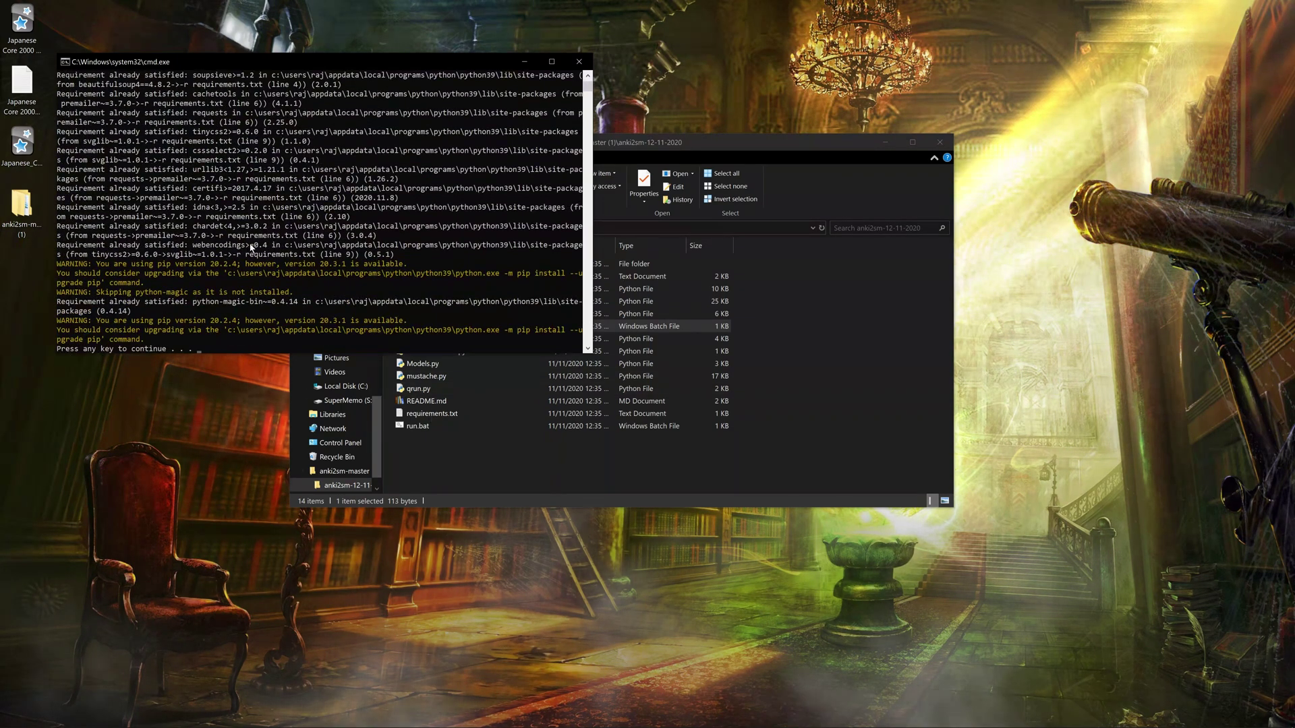
{"action": "scroll", "coordinate": [251, 247], "scroll_direction": "up", "scroll_amount": 10}
{"action": "scroll", "coordinate": [296, 260], "scroll_direction": "down", "scroll_amount": 10}
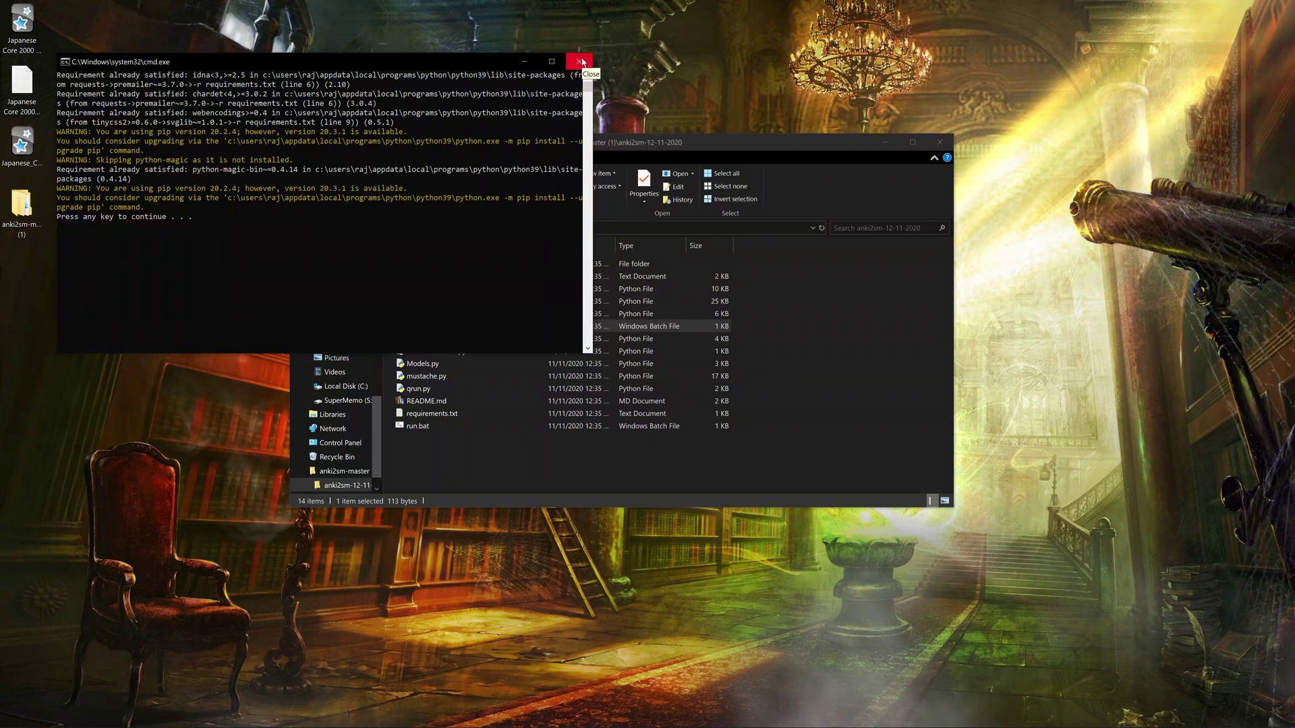
{"action": "left_click", "coordinate": [581, 61]}
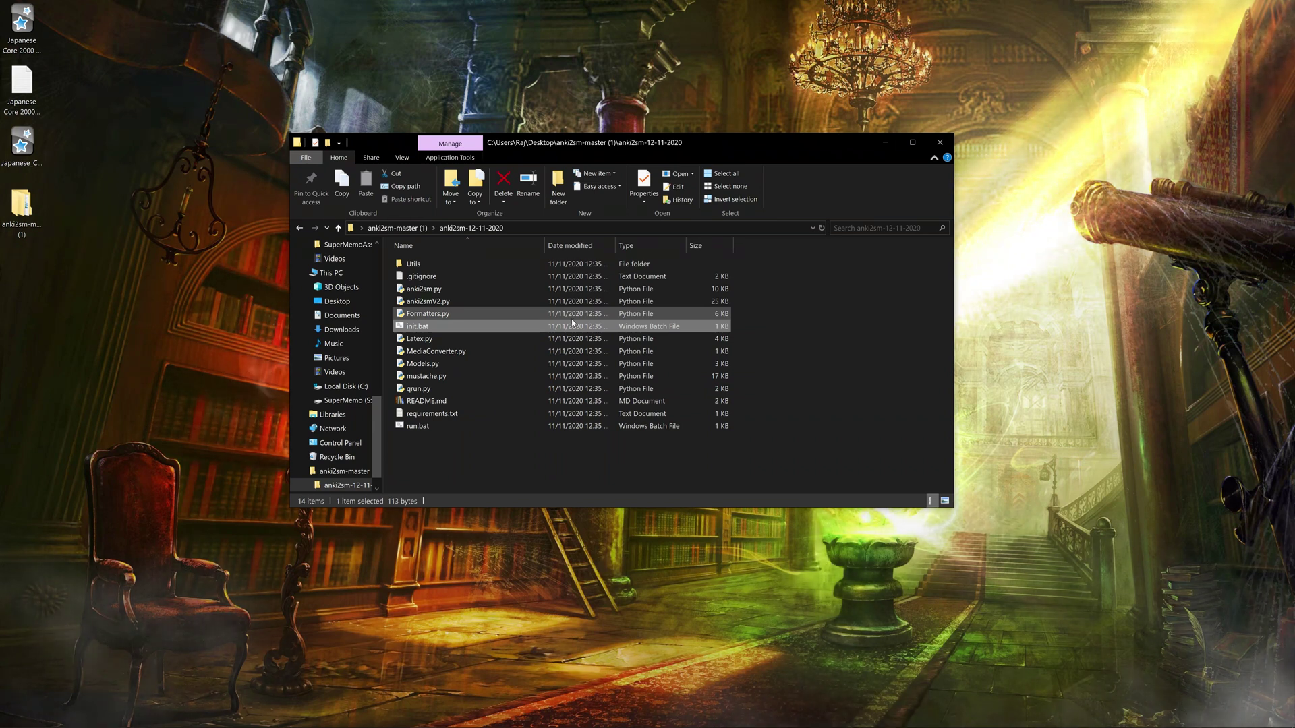
Create two new folders named apkgs and out in anki2sm-12-11-2020
{"action": "right_click", "coordinate": [465, 455]}
{"action": "mouse_move", "coordinate": [561, 648]}
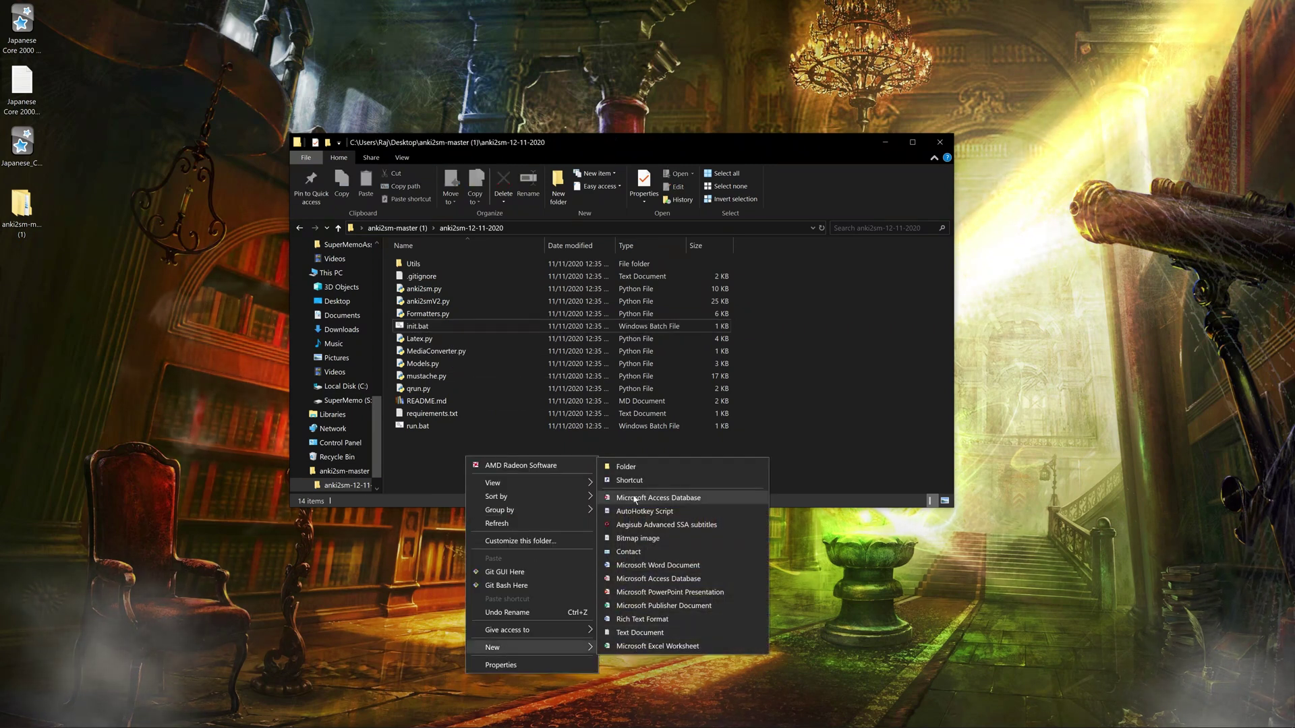
{"action": "left_click", "coordinate": [629, 470]}
{"action": "type", "text": "apkgs"}
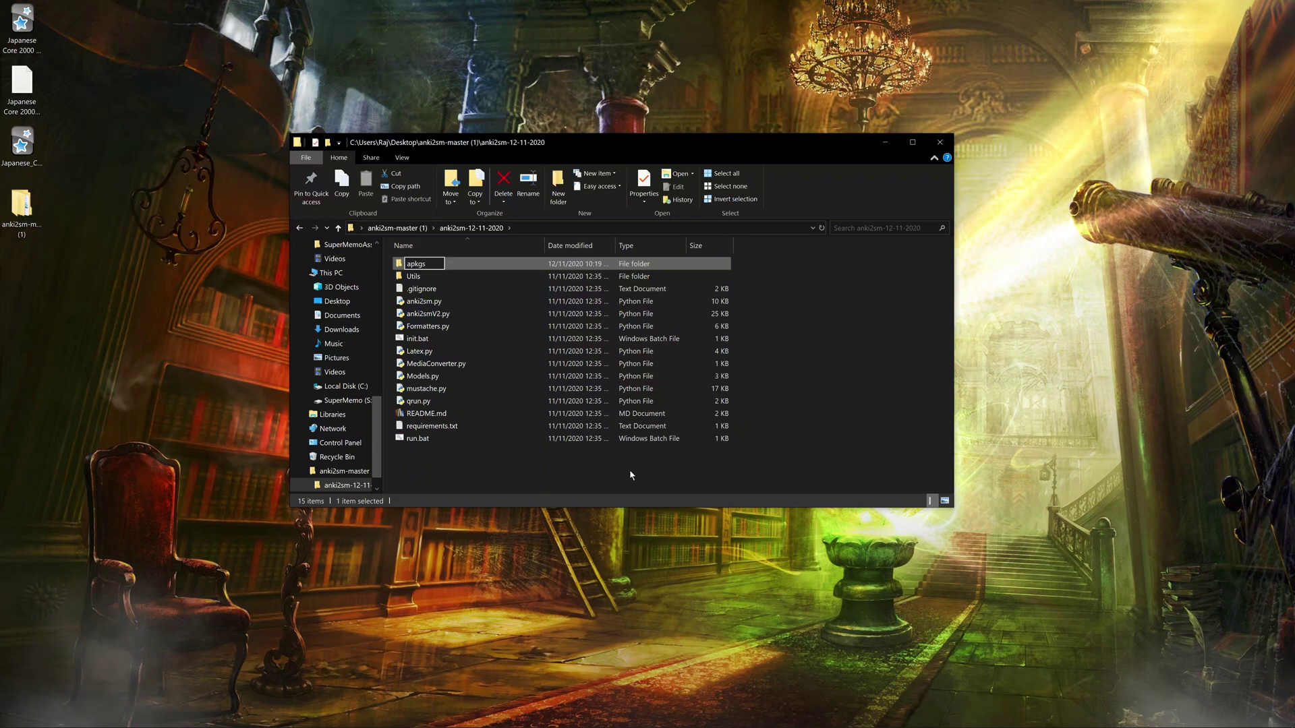
{"action": "key", "text": "Return"}
{"action": "right_click", "coordinate": [630, 473]}
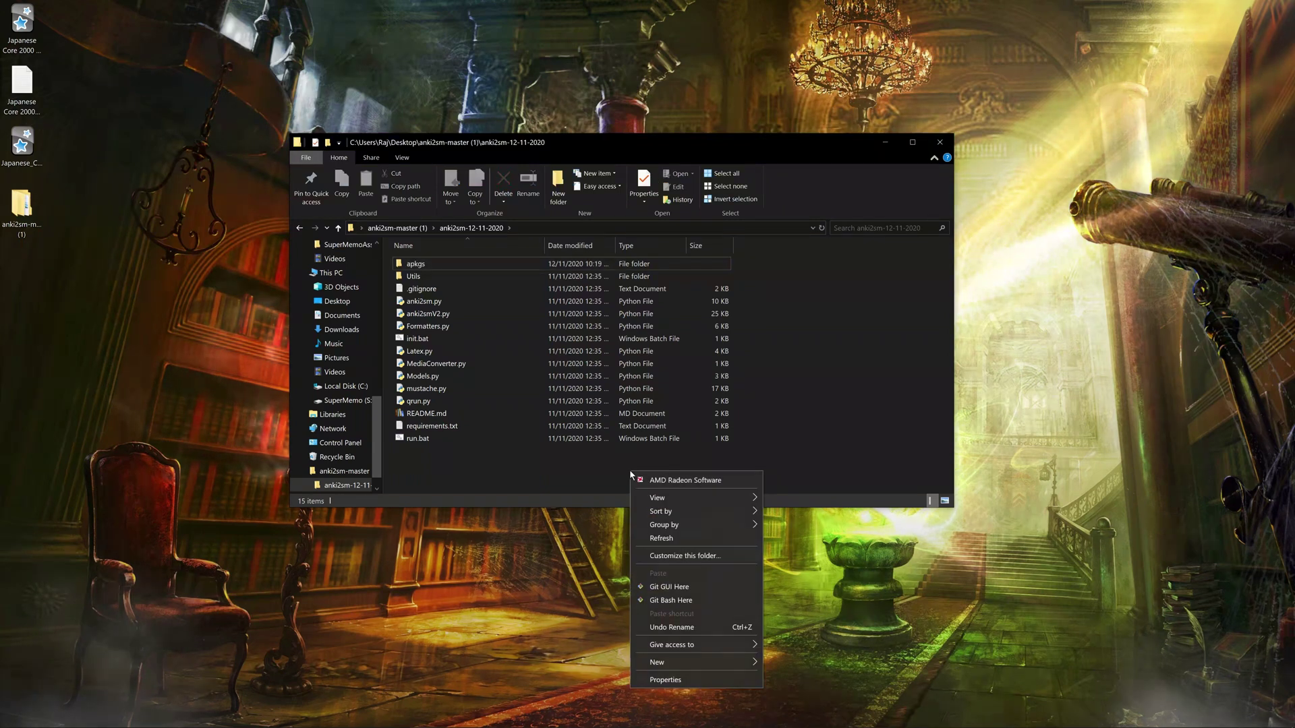
{"action": "mouse_move", "coordinate": [747, 658]}
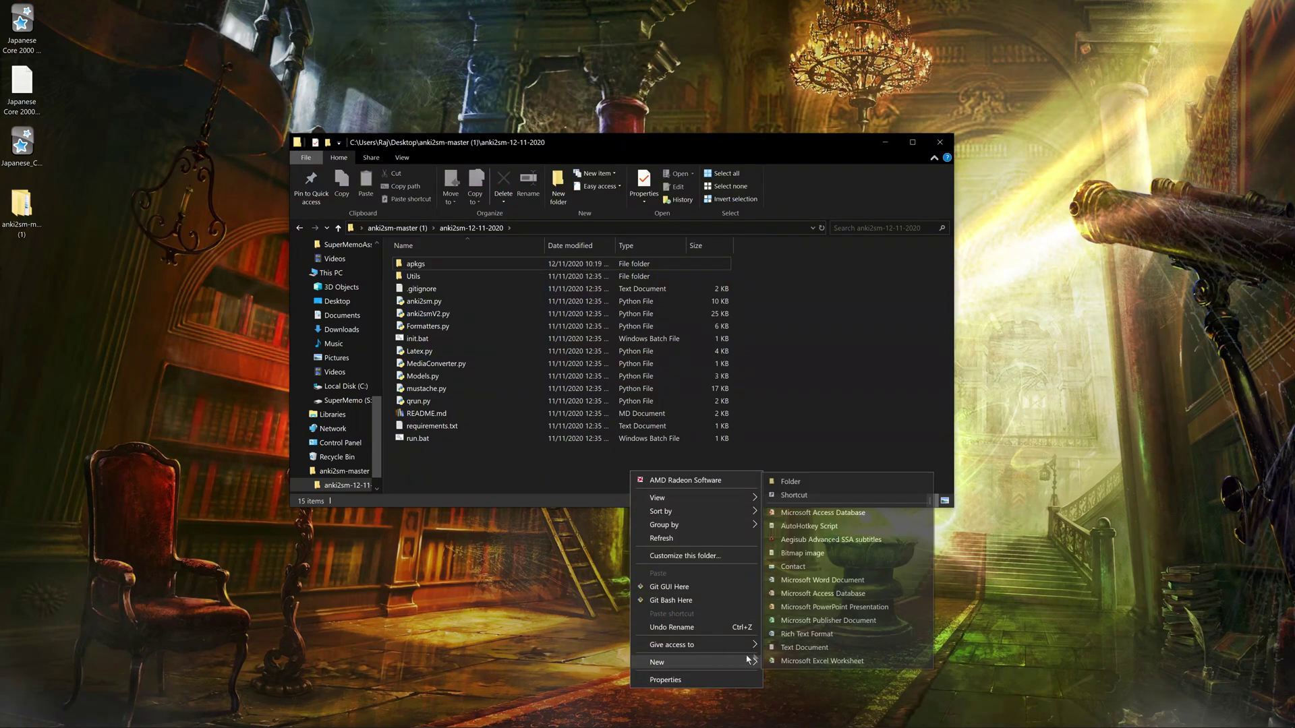
{"action": "left_click", "coordinate": [788, 481]}
{"action": "type", "text": "ou"}
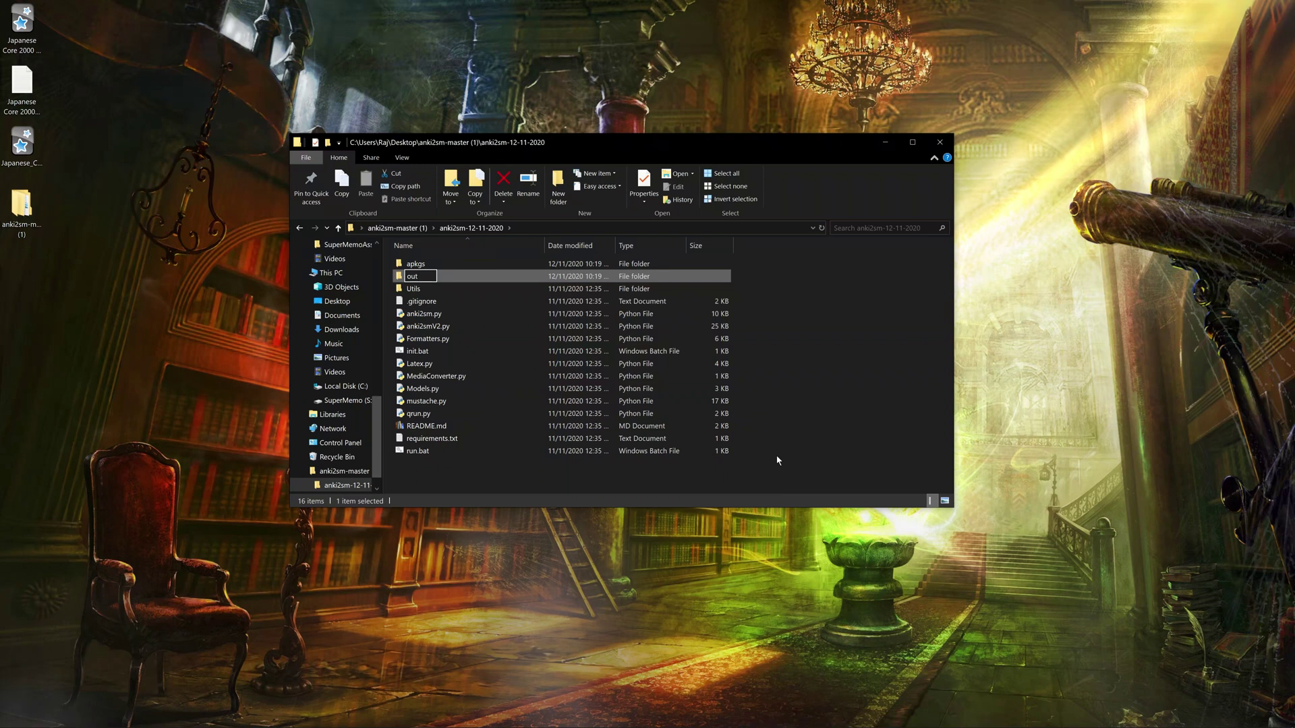
{"action": "type", "text": "t"}
{"action": "key", "text": "Return"}
Move the Japanese Core 2000 .apkg deck from the desktop into apkgs
{"action": "double_click", "coordinate": [536, 265]}
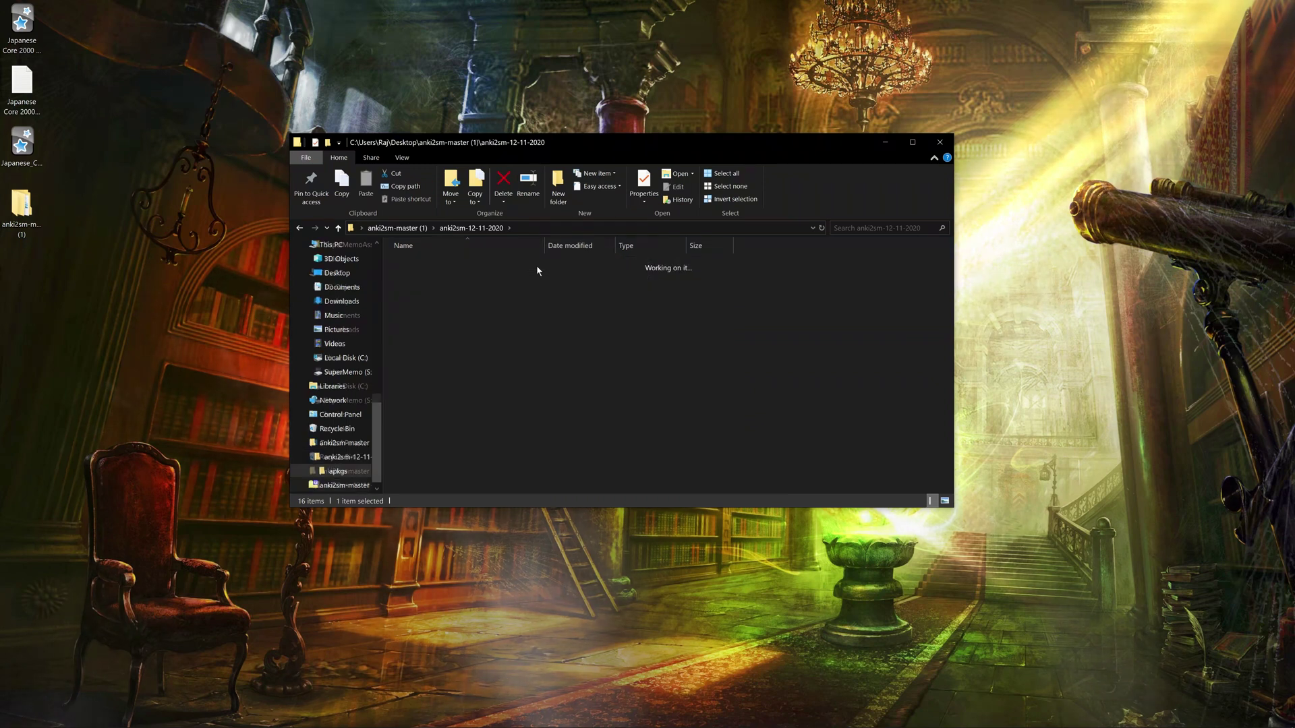
{"action": "left_click", "coordinate": [29, 152]}
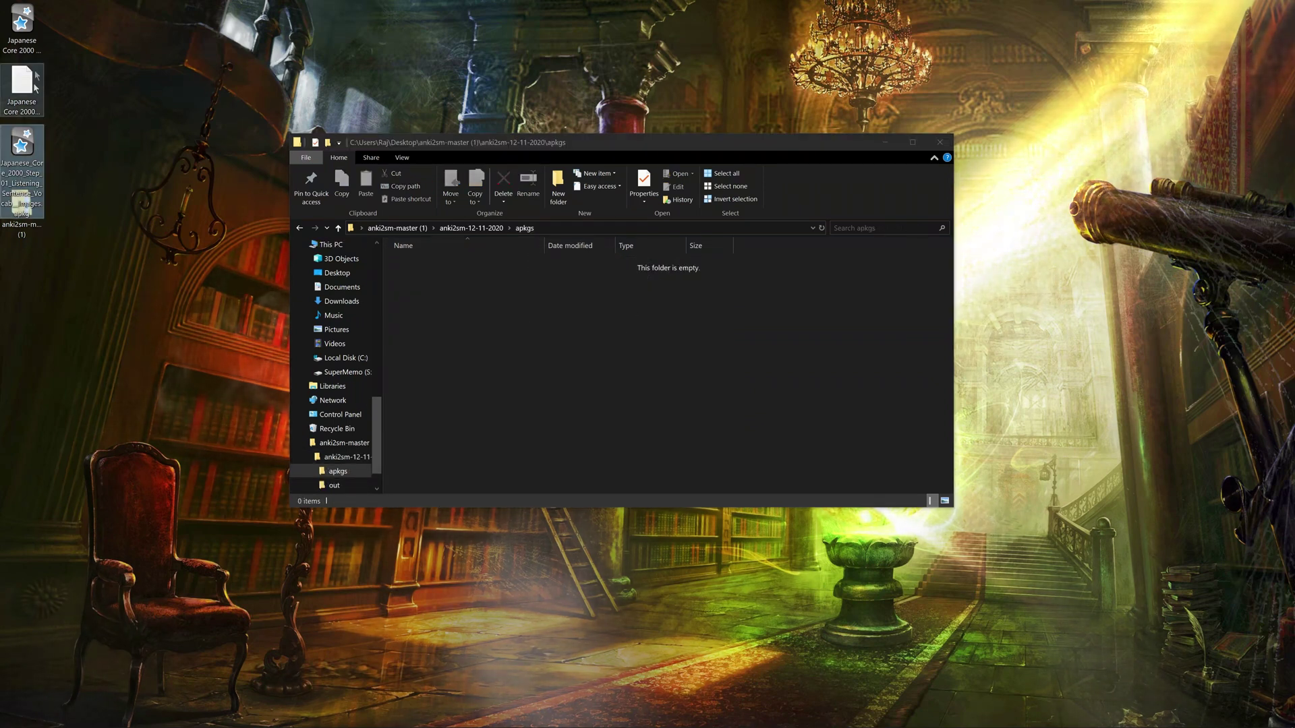
{"action": "left_click_drag", "start_coordinate": [30, 155], "coordinate": [506, 314]}
{"action": "left_click_drag", "start_coordinate": [619, 290], "coordinate": [611, 286]}
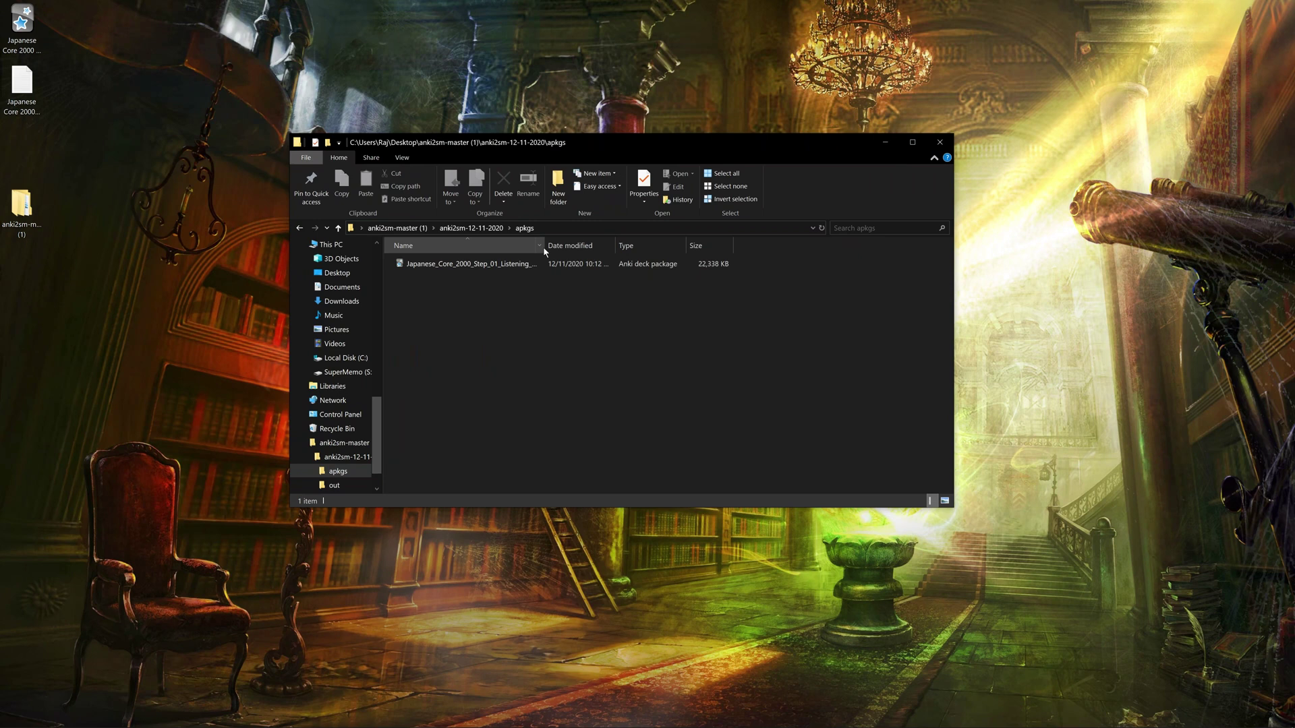
Start the anki2sm converter by running run.bat from the anki2sm-12-11-2020 folder
{"action": "left_click", "coordinate": [484, 229]}
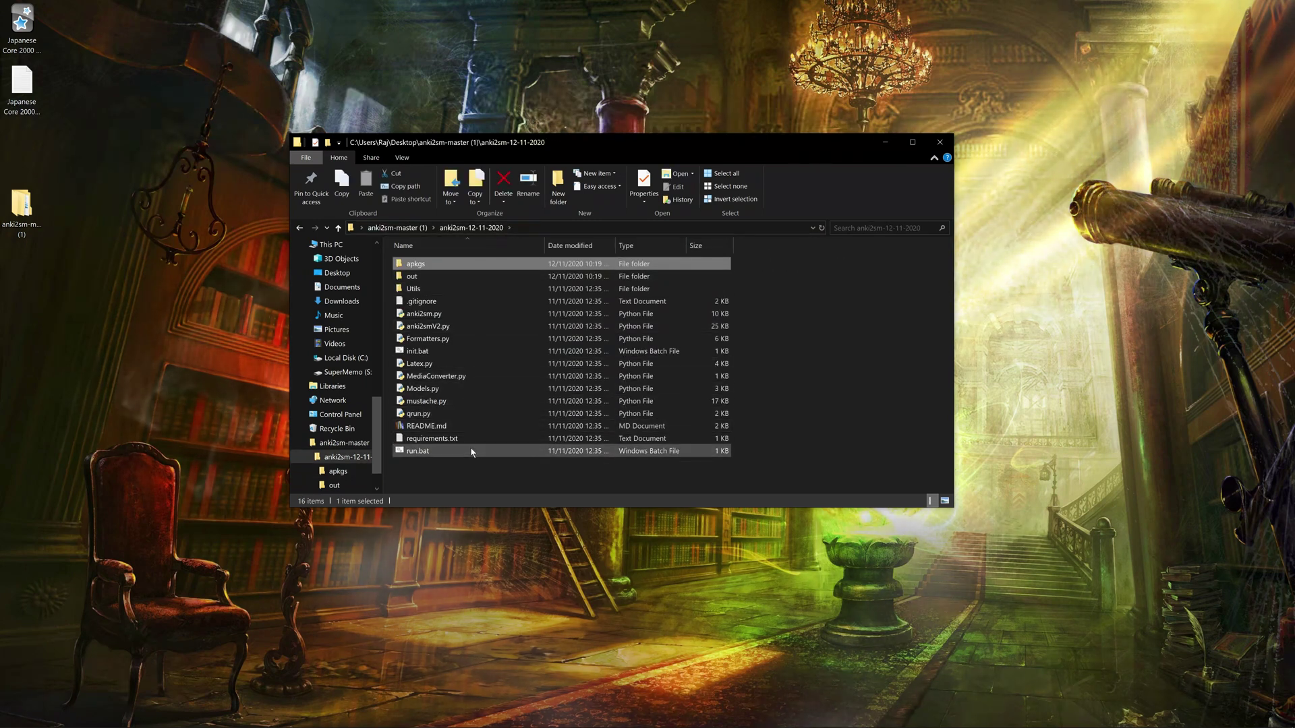
{"action": "double_click", "coordinate": [471, 451]}
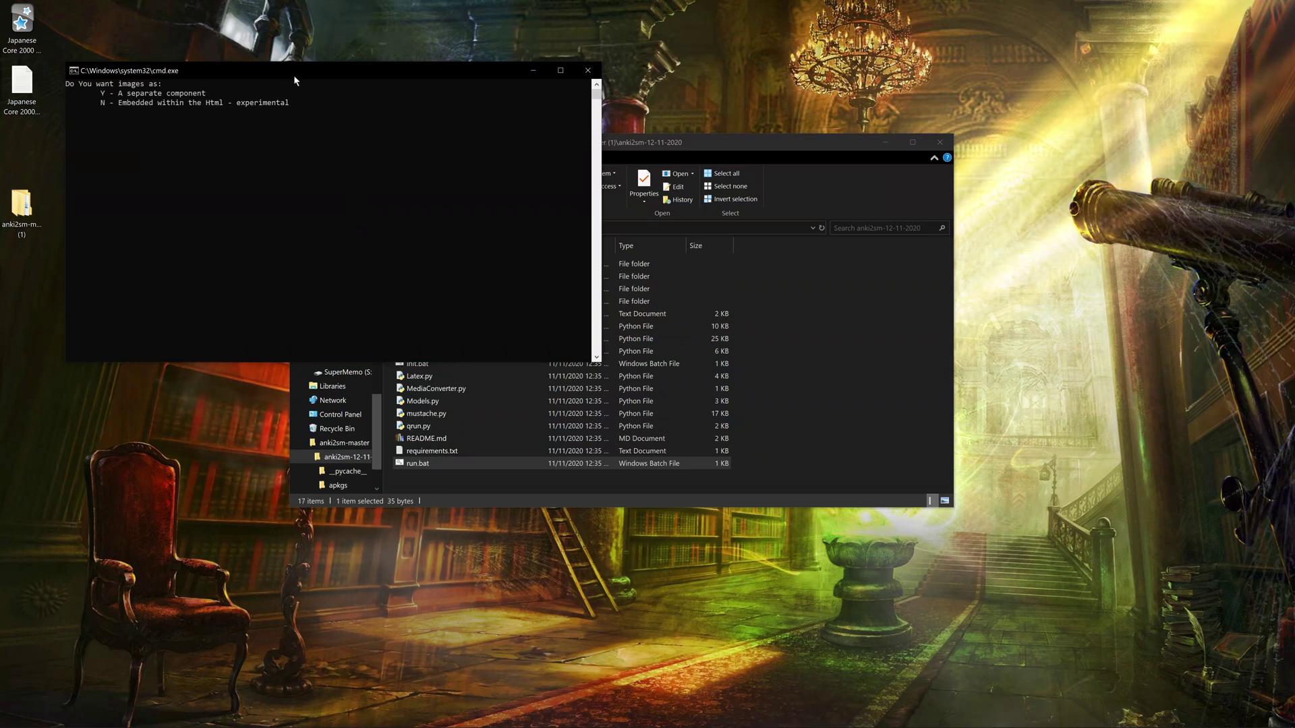
{"action": "left_click_drag", "start_coordinate": [294, 79], "coordinate": [614, 191]}
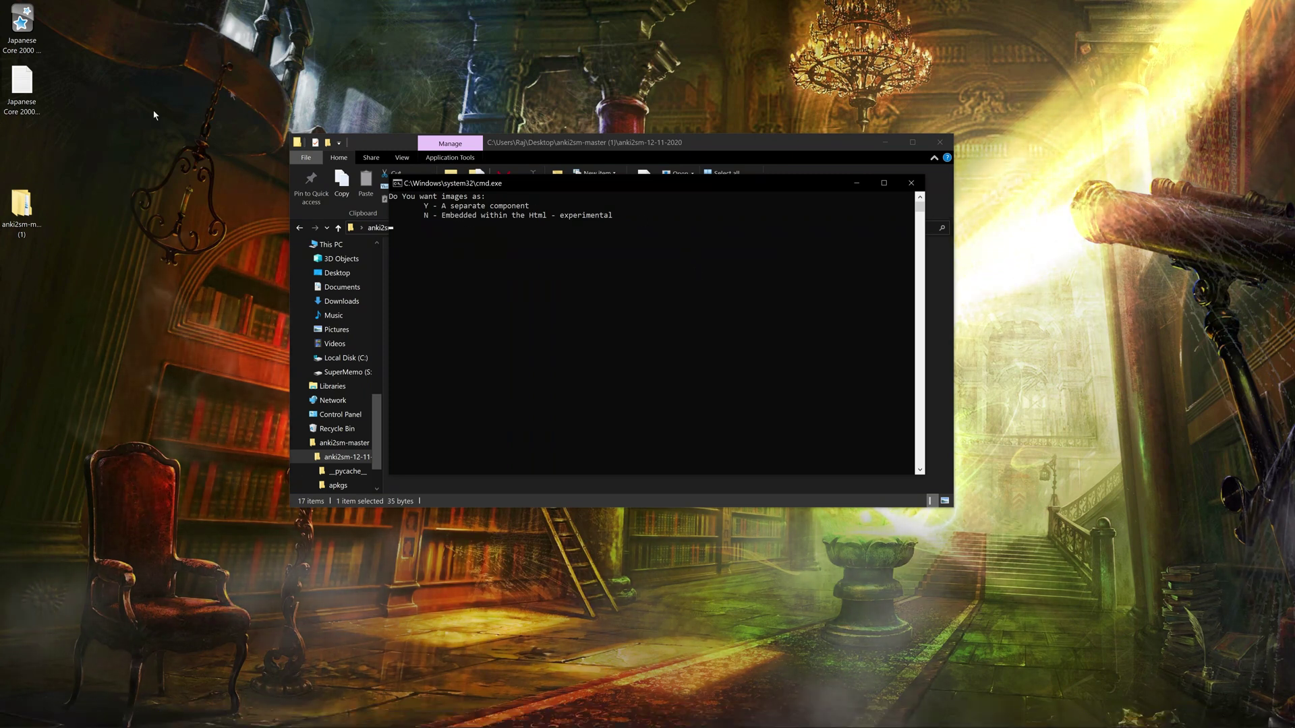
Arrange the console and Explorer windows, then launch SuperMemo and dismiss the deleted-concept error
{"action": "key", "text": "alt+Tab"}
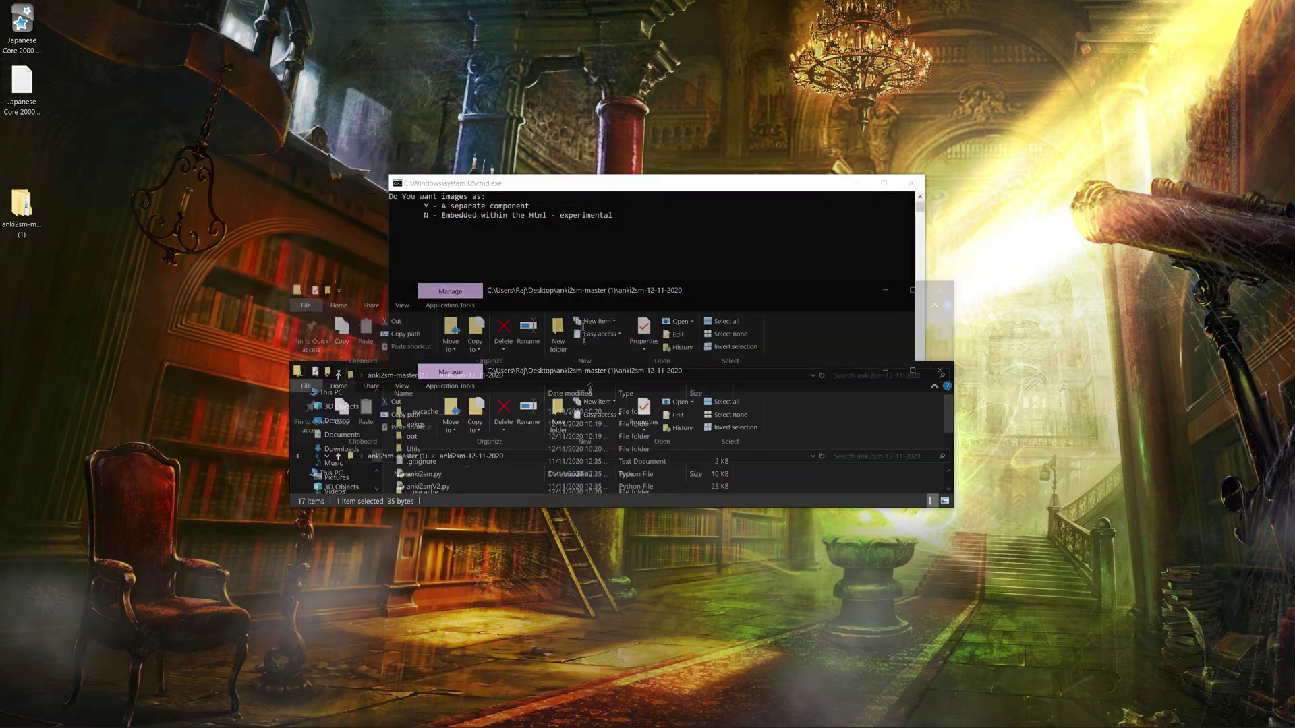
{"action": "left_click", "coordinate": [578, 313]}
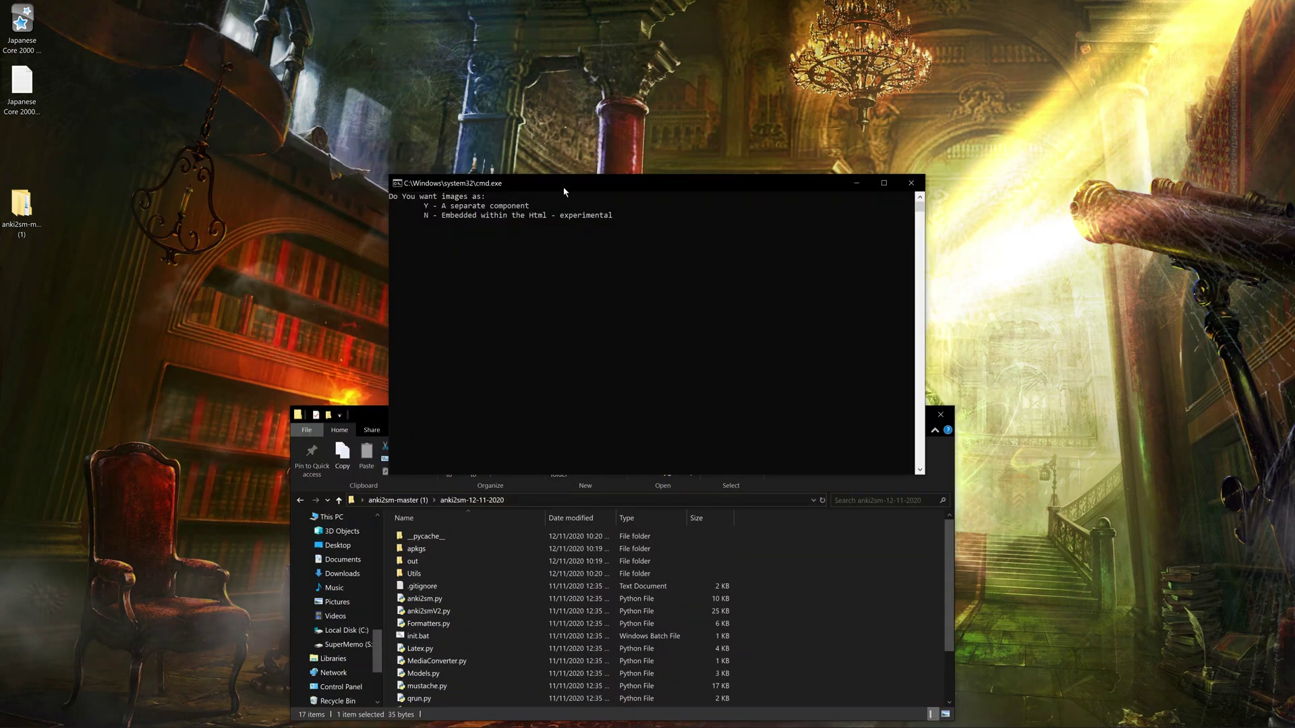
{"action": "left_click_drag", "start_coordinate": [564, 192], "coordinate": [246, 325]}
{"action": "left_click_drag", "start_coordinate": [856, 420], "coordinate": [1041, 539]}
{"action": "left_click_drag", "start_coordinate": [418, 315], "coordinate": [1116, 169]}
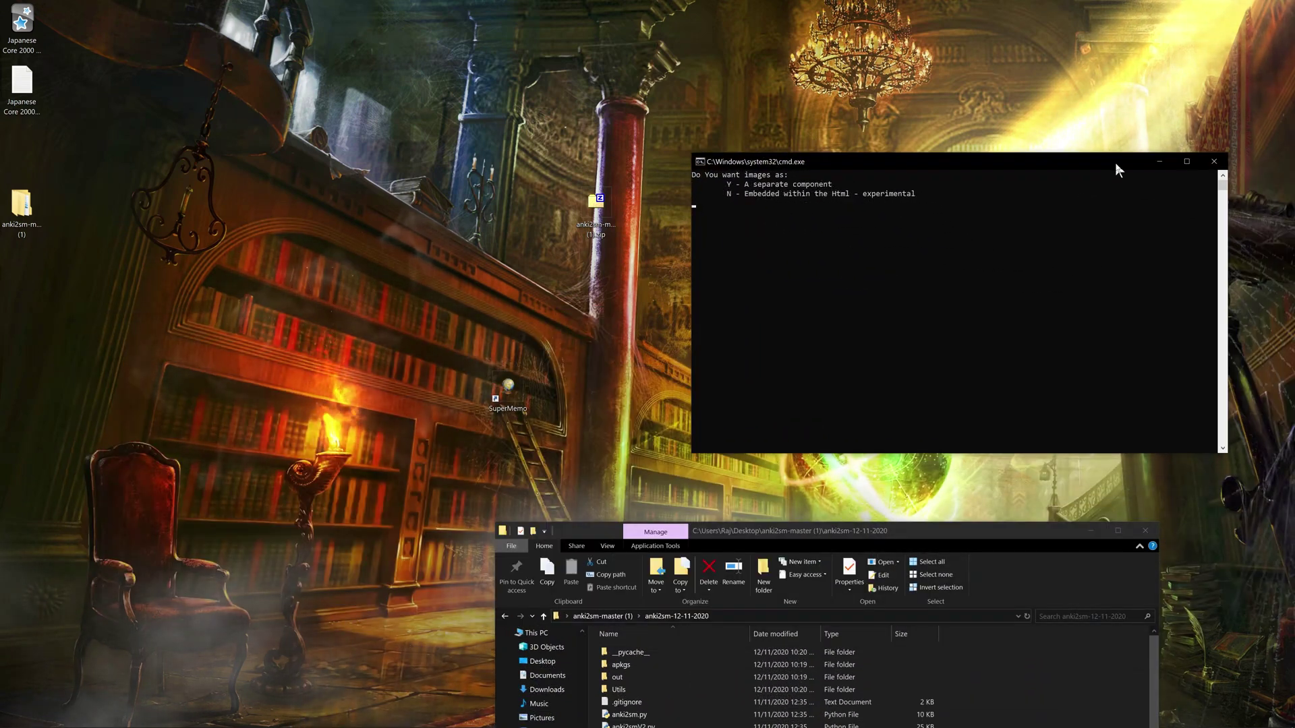
{"action": "double_click", "coordinate": [508, 390]}
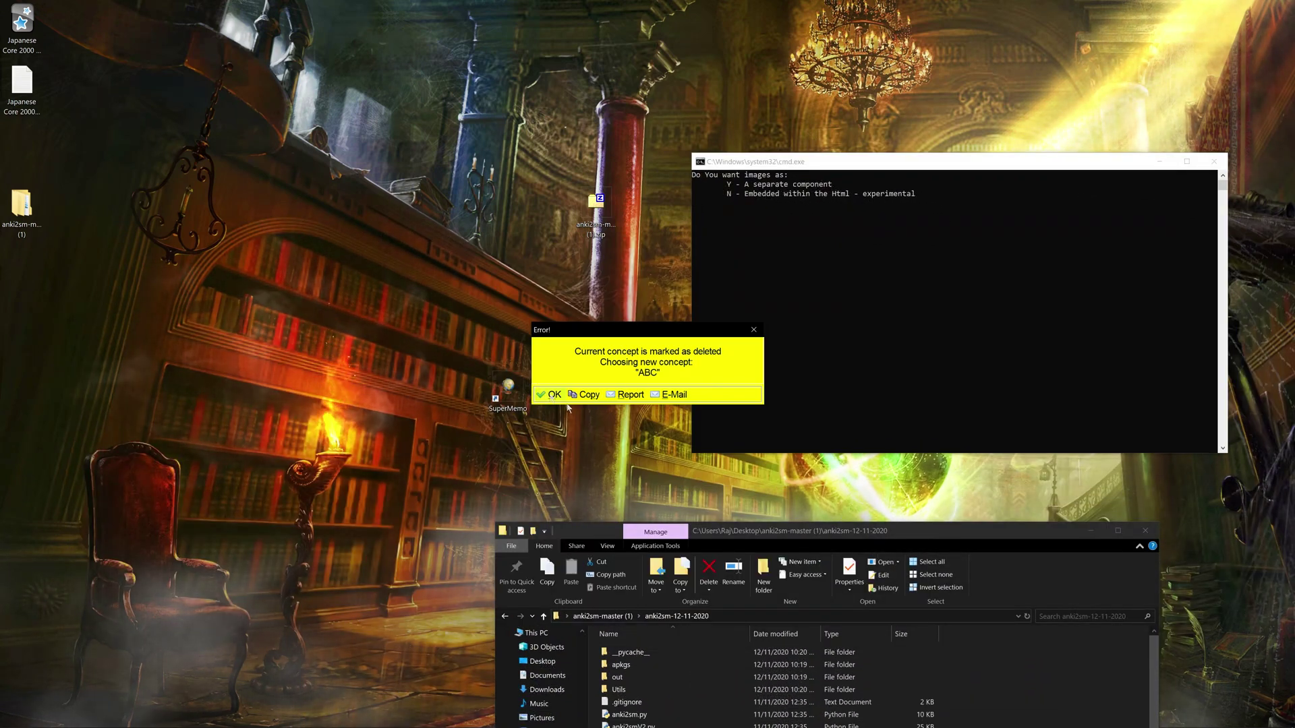
{"action": "left_click", "coordinate": [550, 395]}
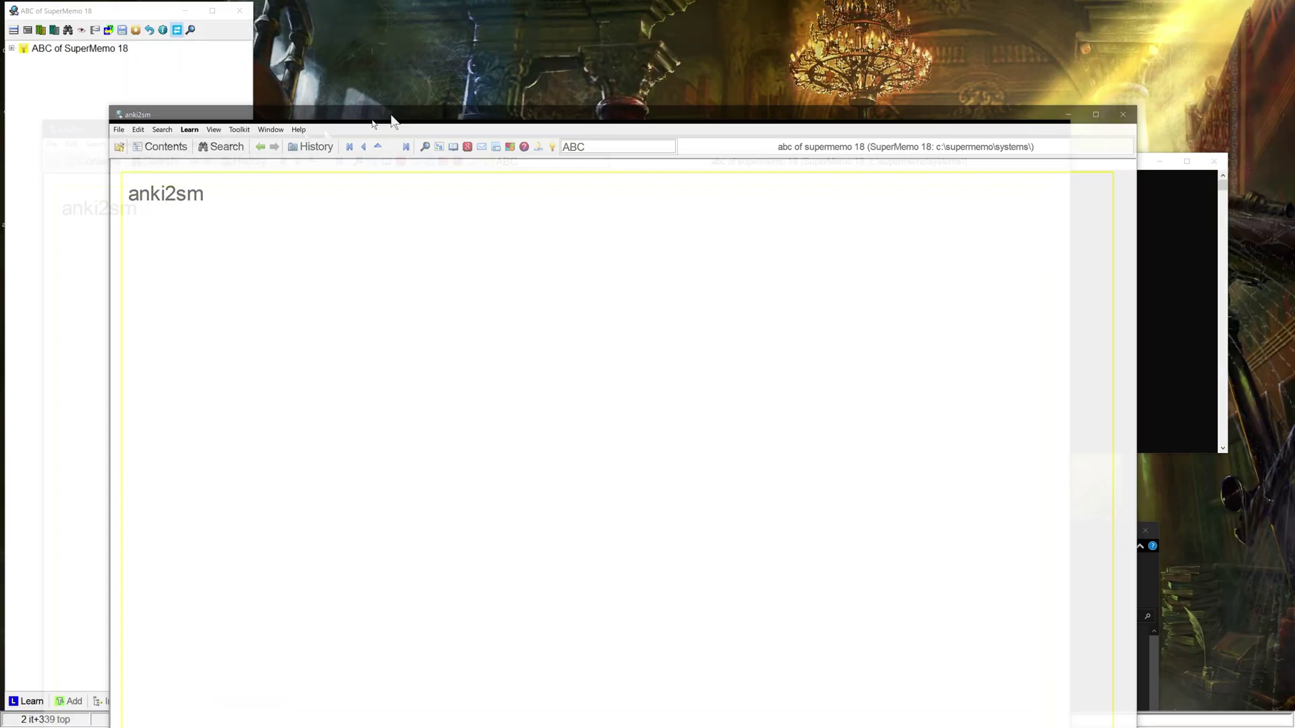
Add a new empty child item and apply the Item Picture template to it
{"action": "key", "text": "alt+a"}
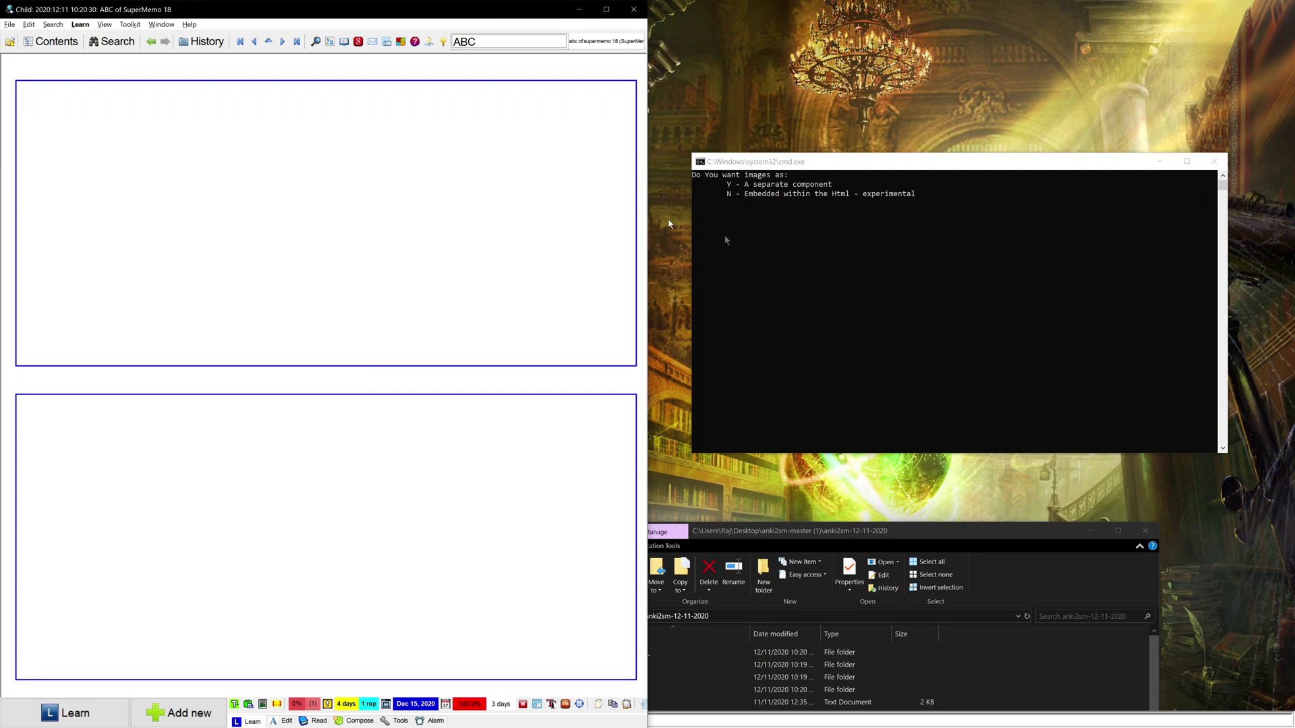
{"action": "left_click", "coordinate": [953, 200]}
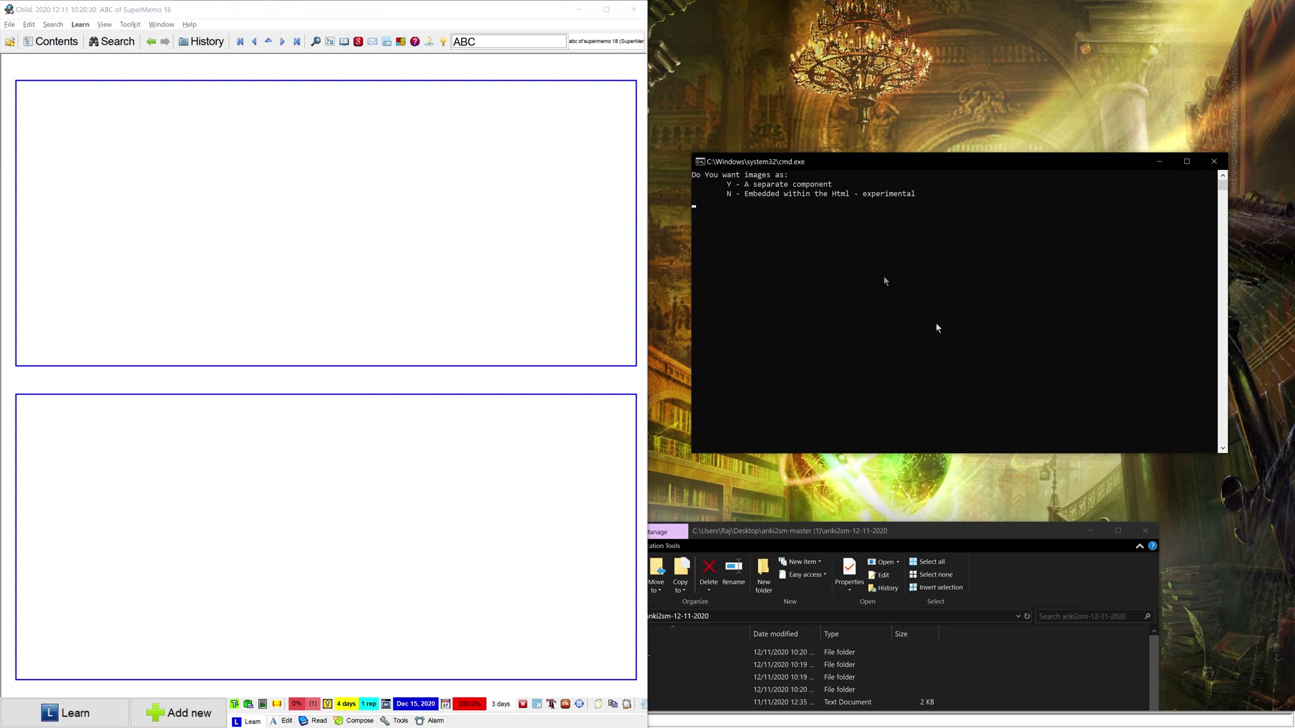
{"action": "left_click", "coordinate": [161, 154]}
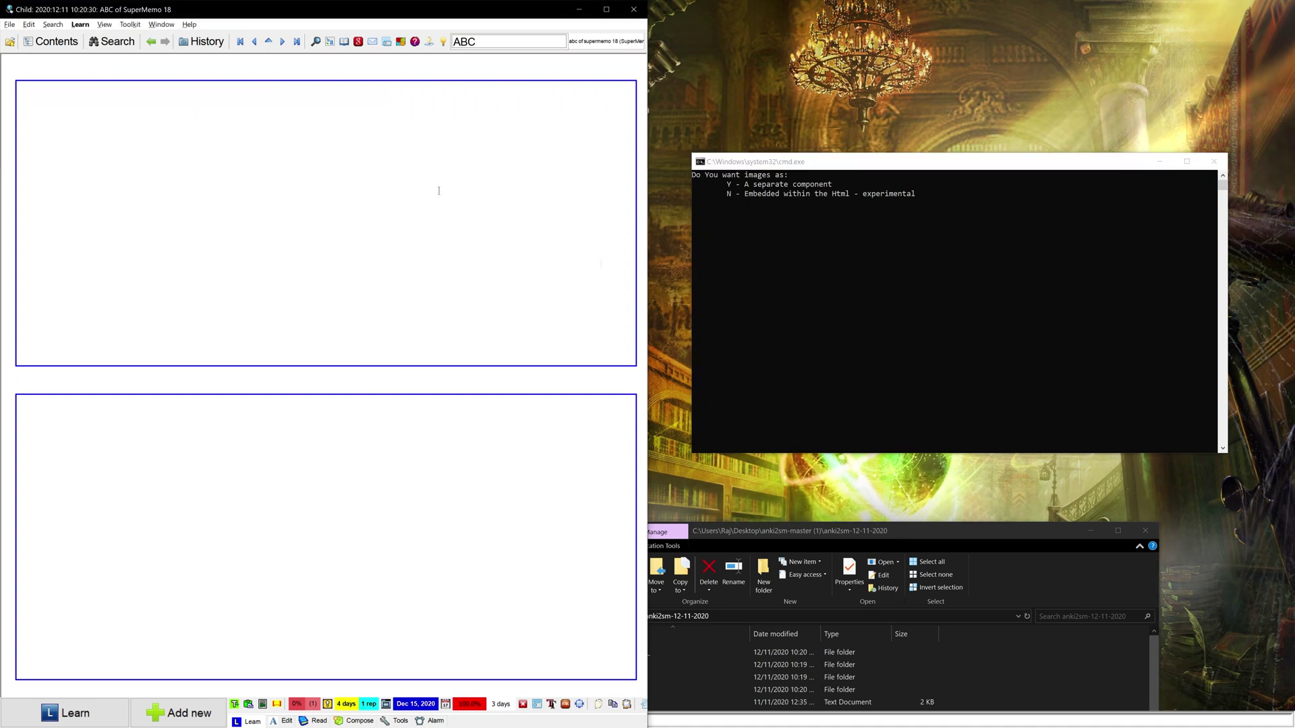
{"action": "key", "text": "ctrl+shift+m"}
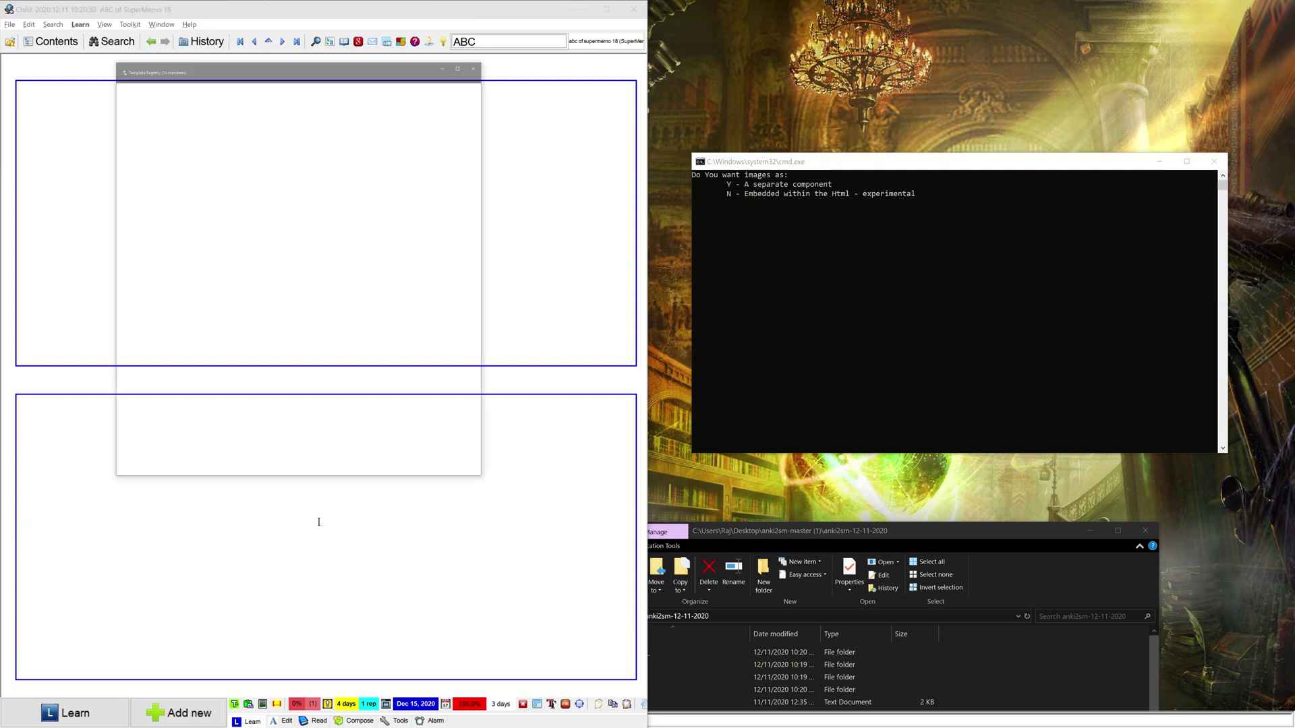
{"action": "key", "text": "Down"}
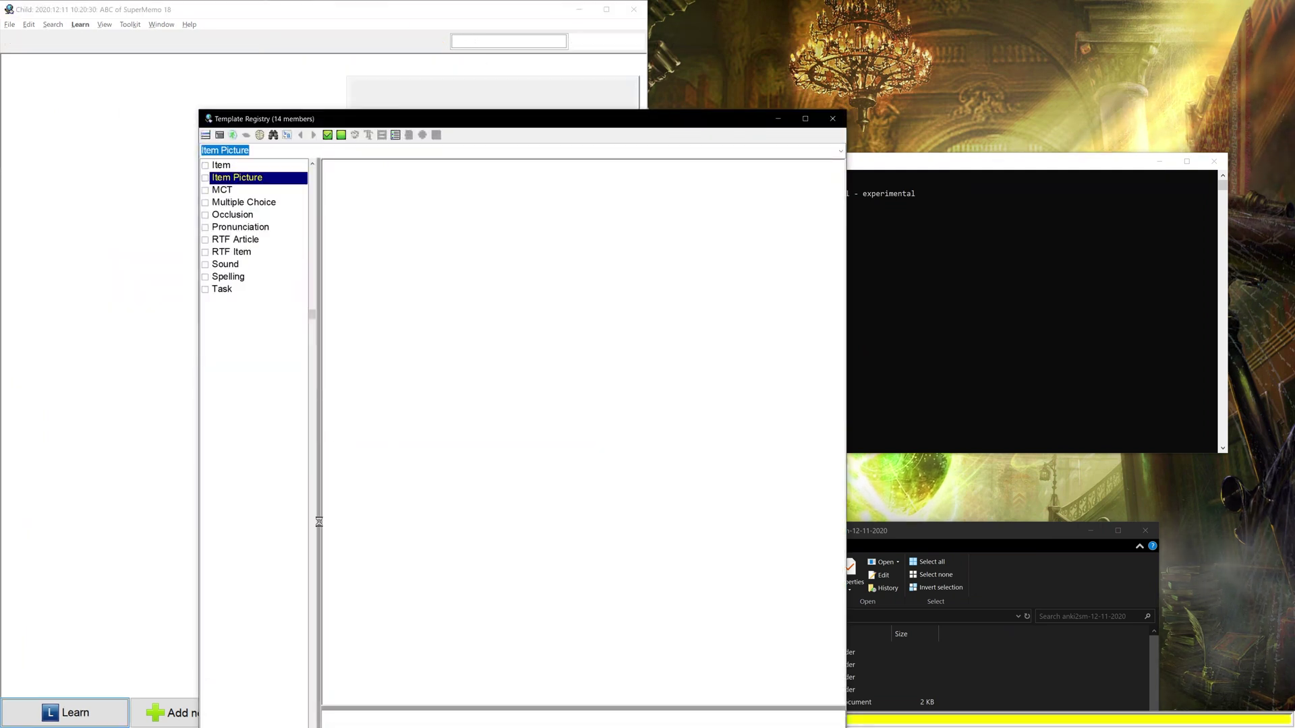
{"action": "key", "text": "Return"}
Snap SuperMemo to the left half of the screen
{"action": "key", "text": "super+Left"}
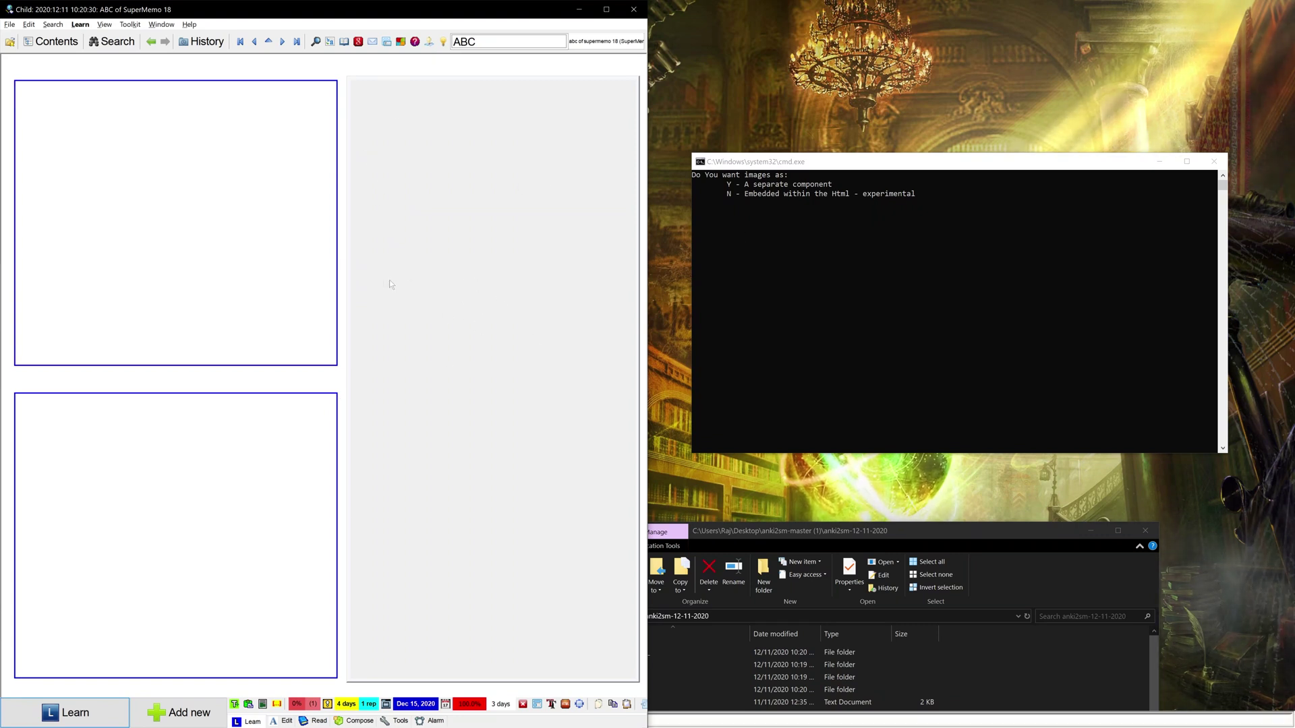
{"action": "left_click", "coordinate": [223, 317]}
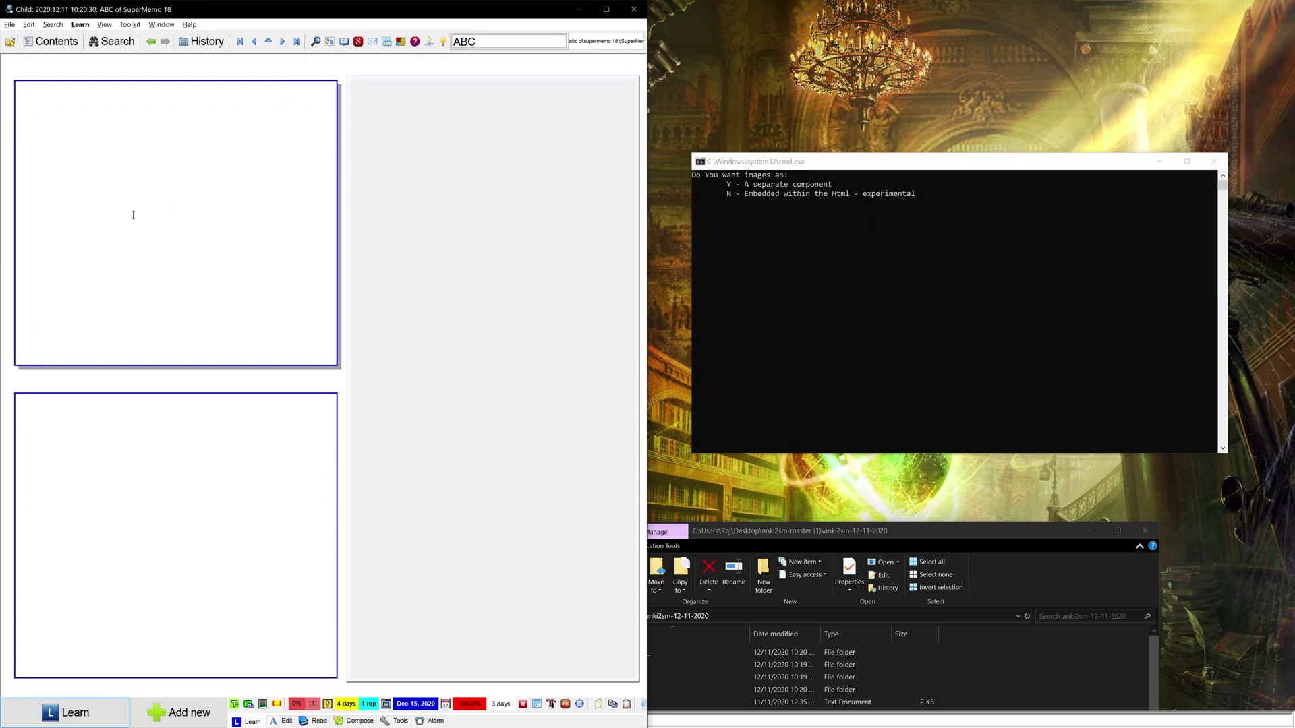
{"action": "left_click", "coordinate": [850, 260]}
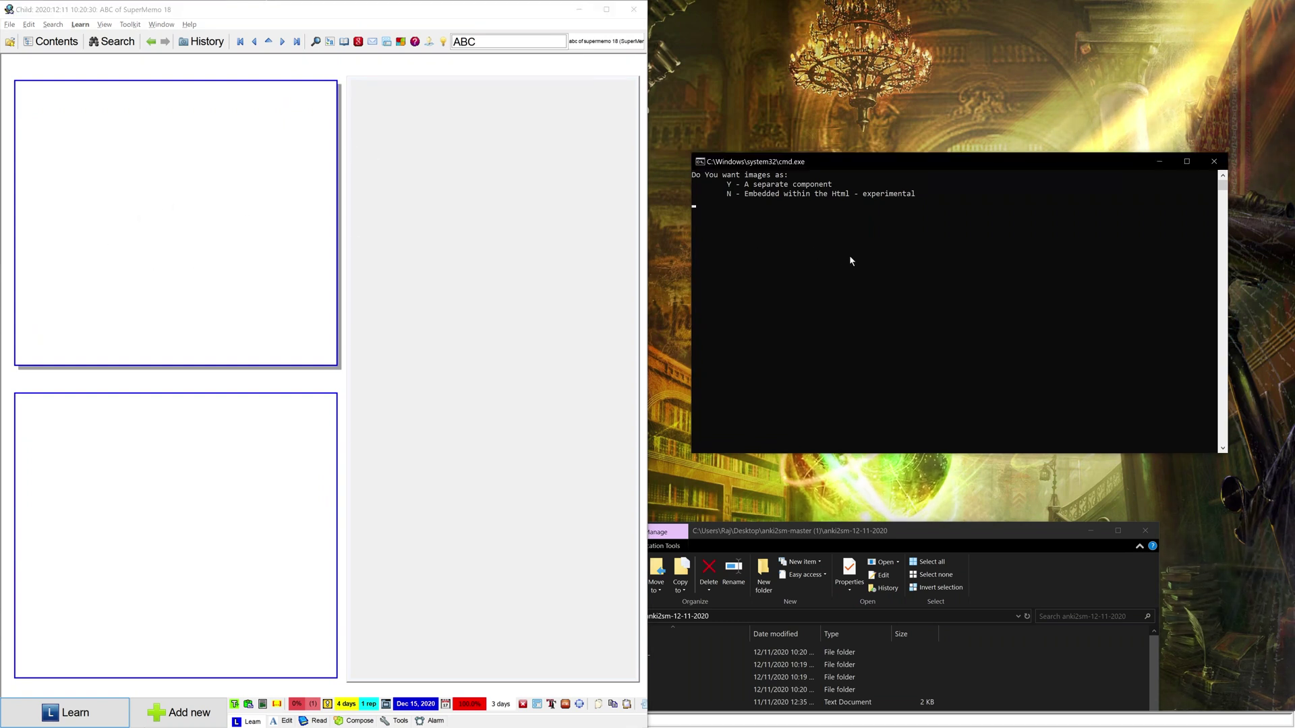
Answer the converter: keep images as separate components, leave components in place, and save the options
{"action": "type", "text": "y"}
{"action": "key", "text": "Return"}
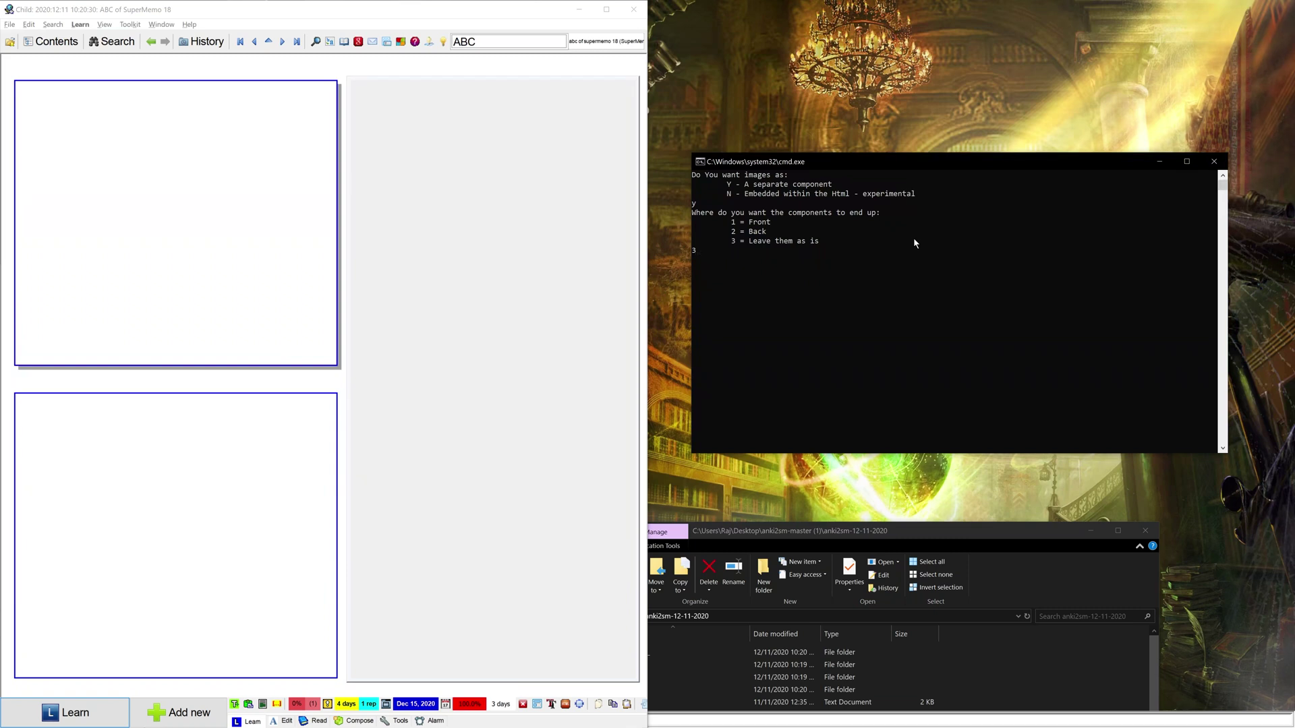
{"action": "key", "text": "Return"}
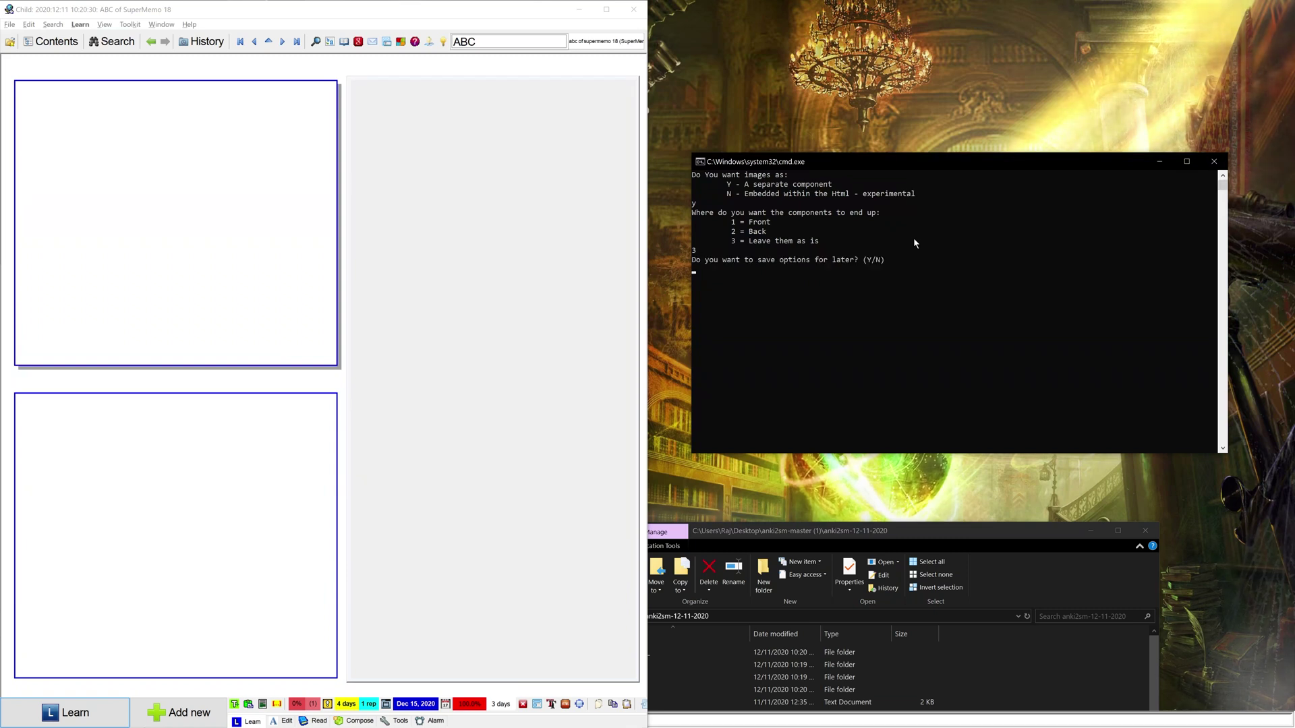
{"action": "type", "text": "y"}
{"action": "key", "text": "Return"}
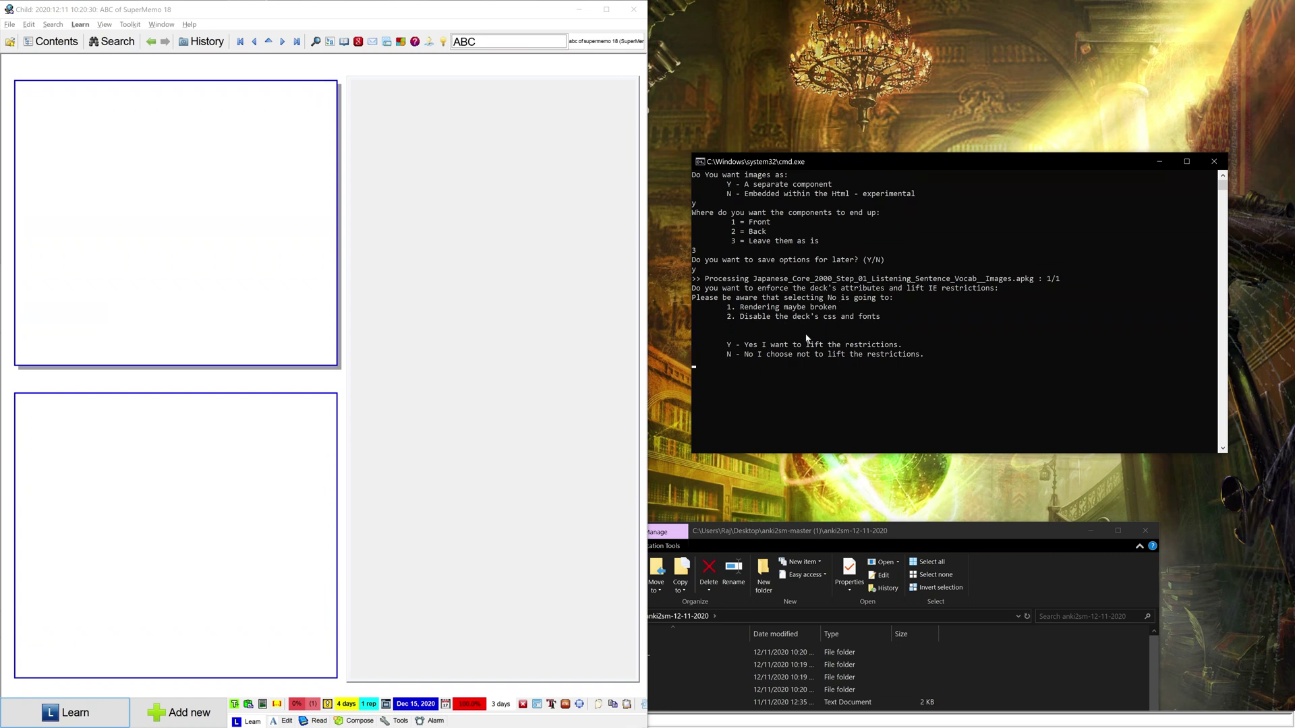
{"action": "left_click", "coordinate": [254, 458]}
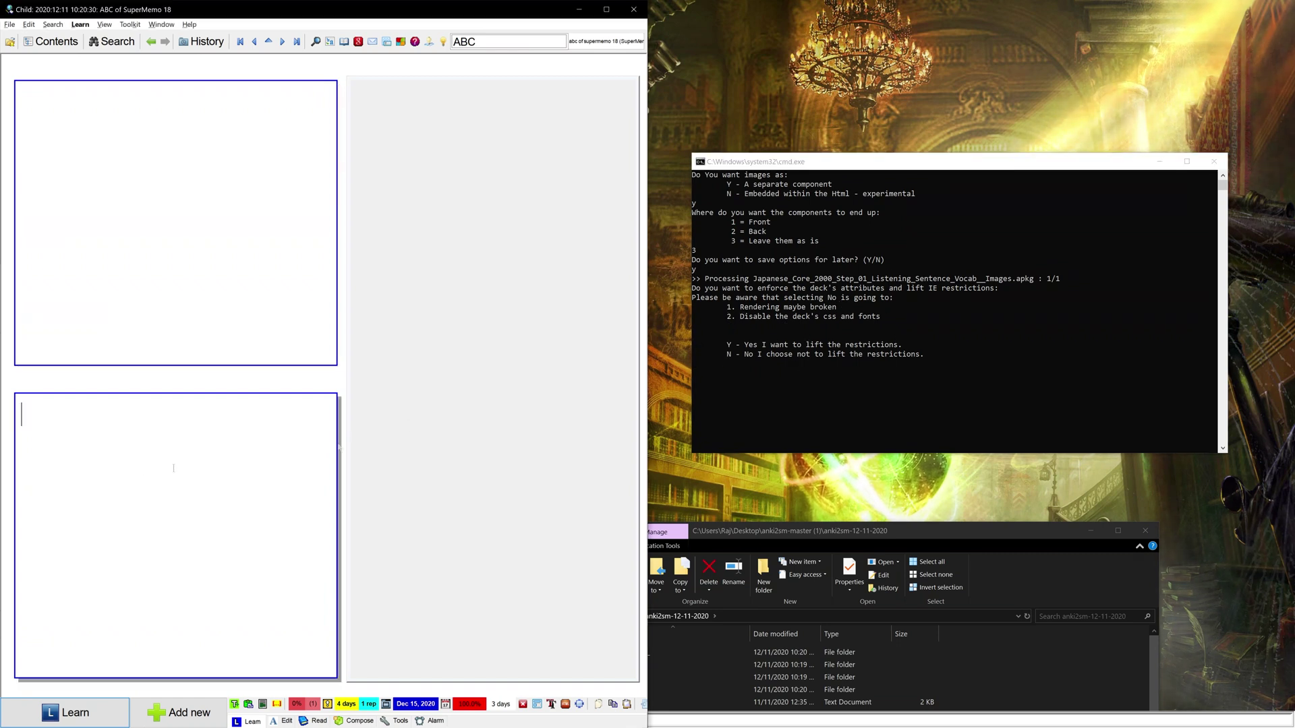
{"action": "left_click", "coordinate": [36, 94]}
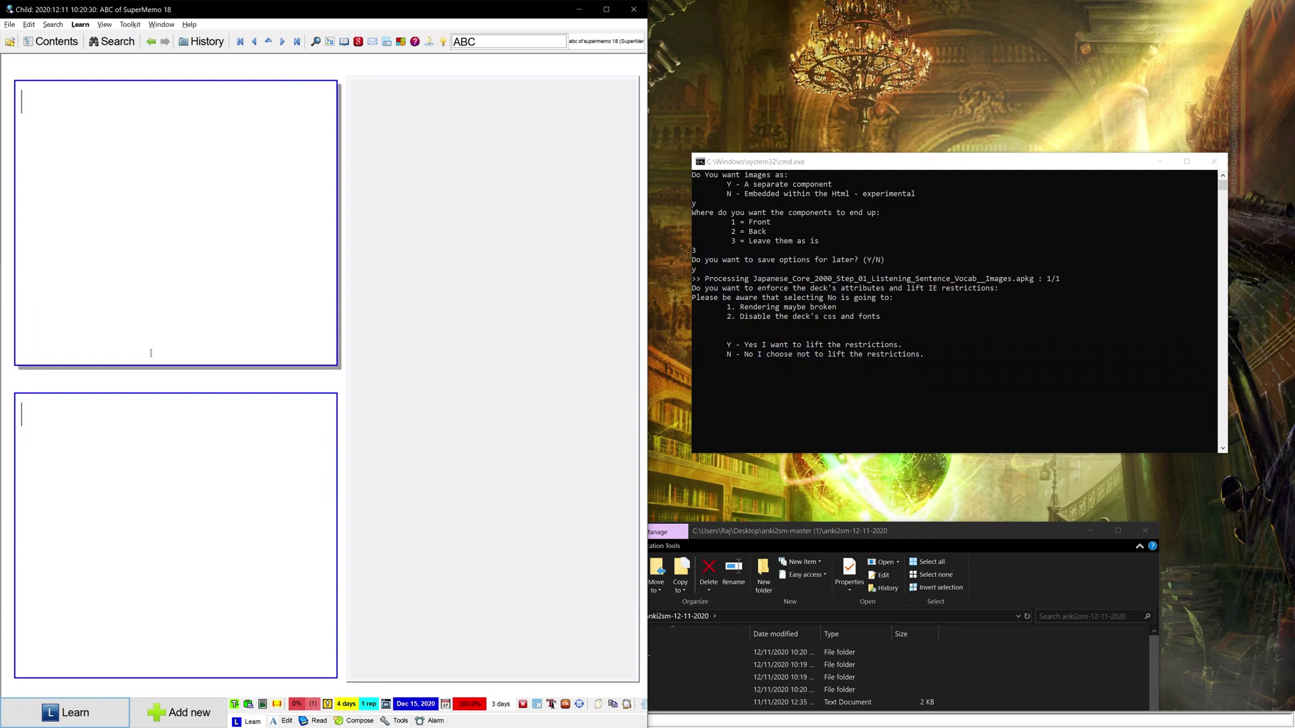
{"action": "left_click", "coordinate": [887, 396]}
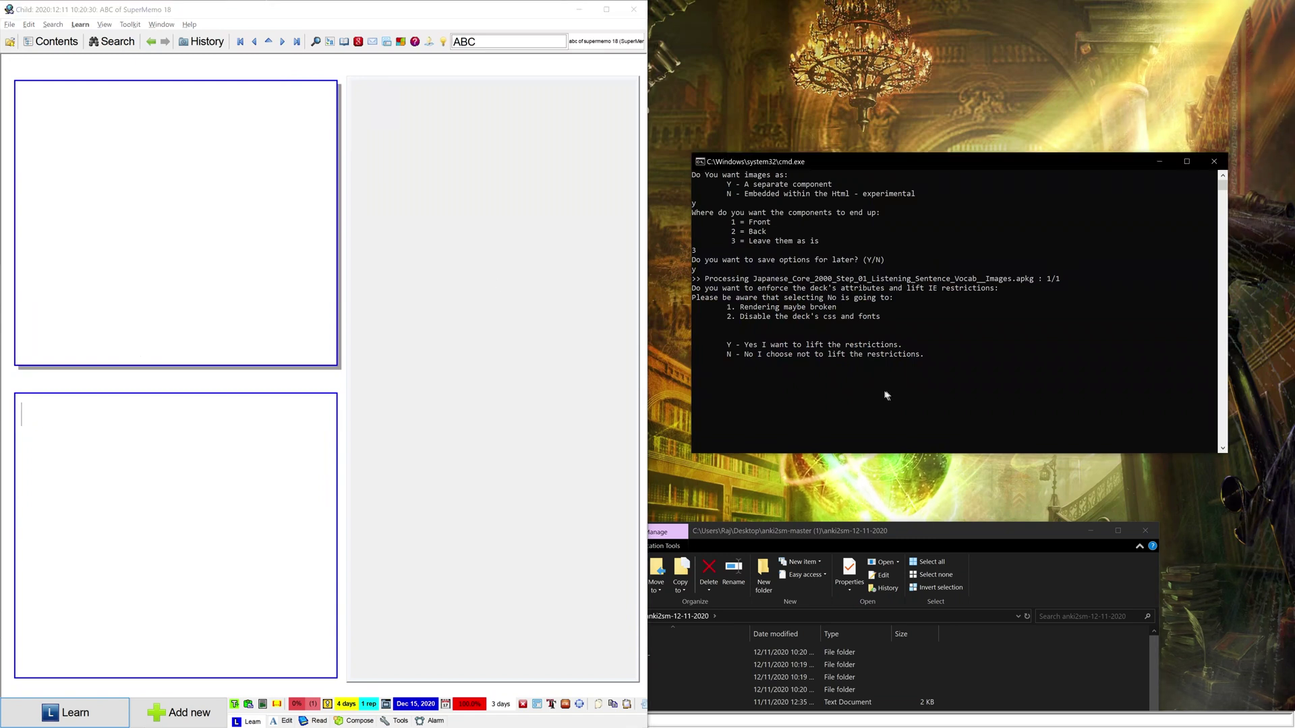
Agree to lift the deck's restrictions, let the XML export and 642 media moves finish, then close the converter
{"action": "key", "text": "Return"}
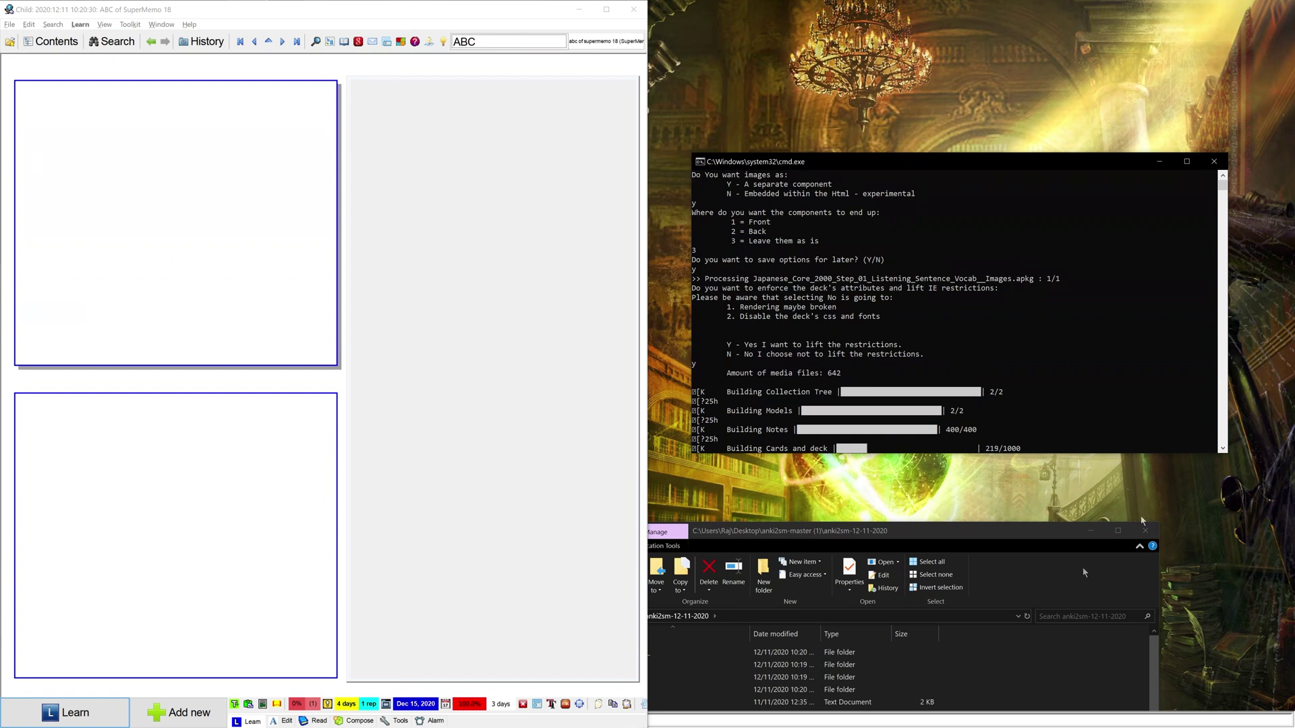
{"action": "left_click_drag", "start_coordinate": [832, 535], "coordinate": [869, 496]}
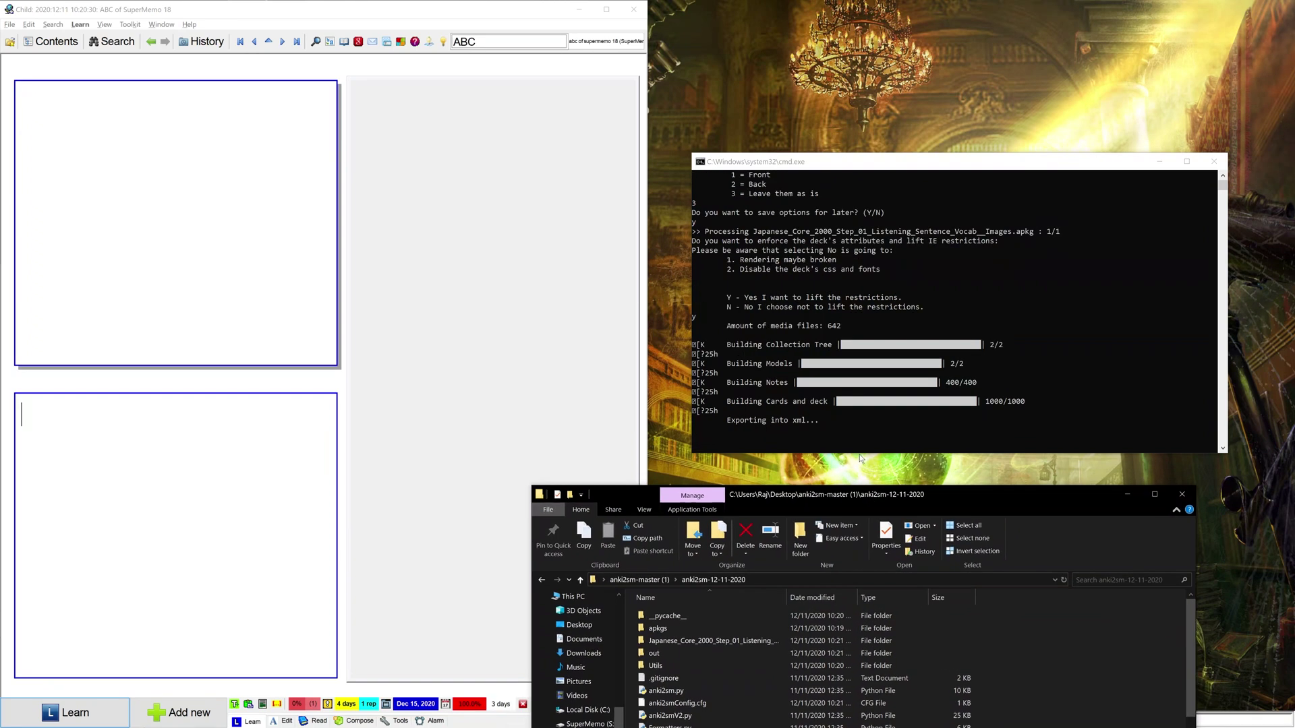
{"action": "left_click", "coordinate": [842, 396]}
{"action": "left_click", "coordinate": [476, 373]}
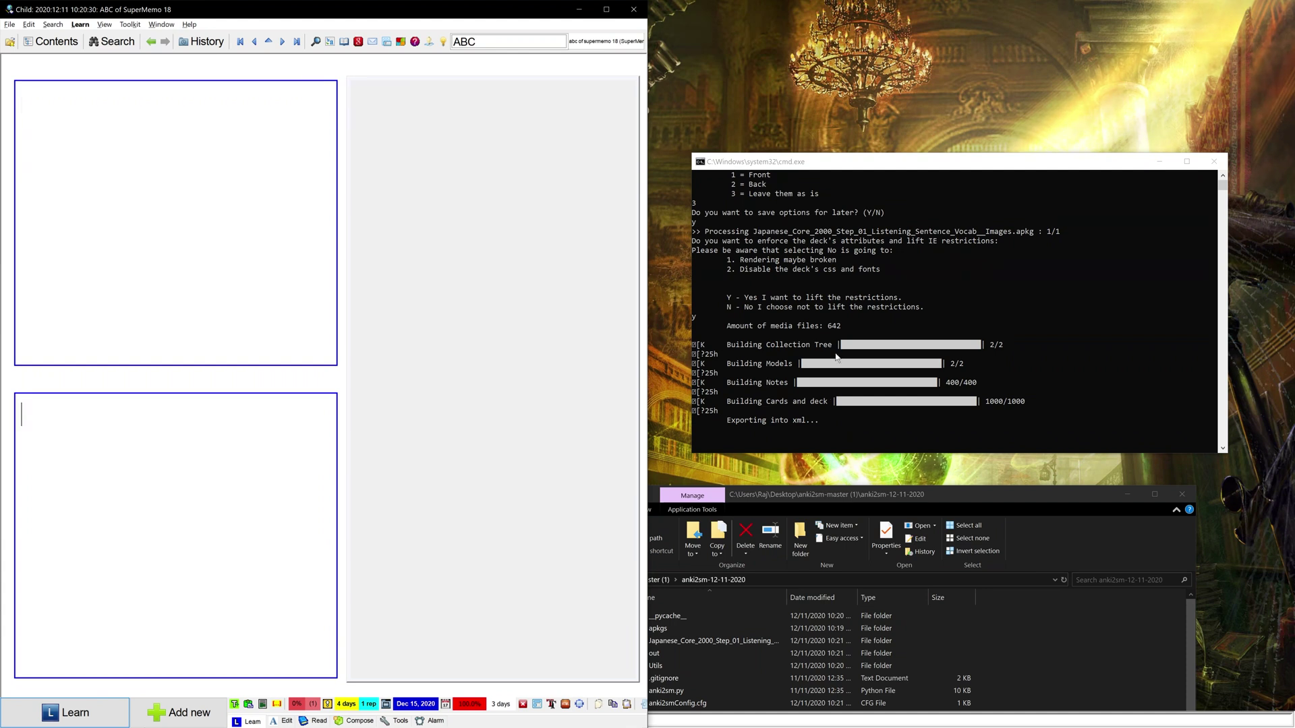
{"action": "left_click", "coordinate": [835, 399]}
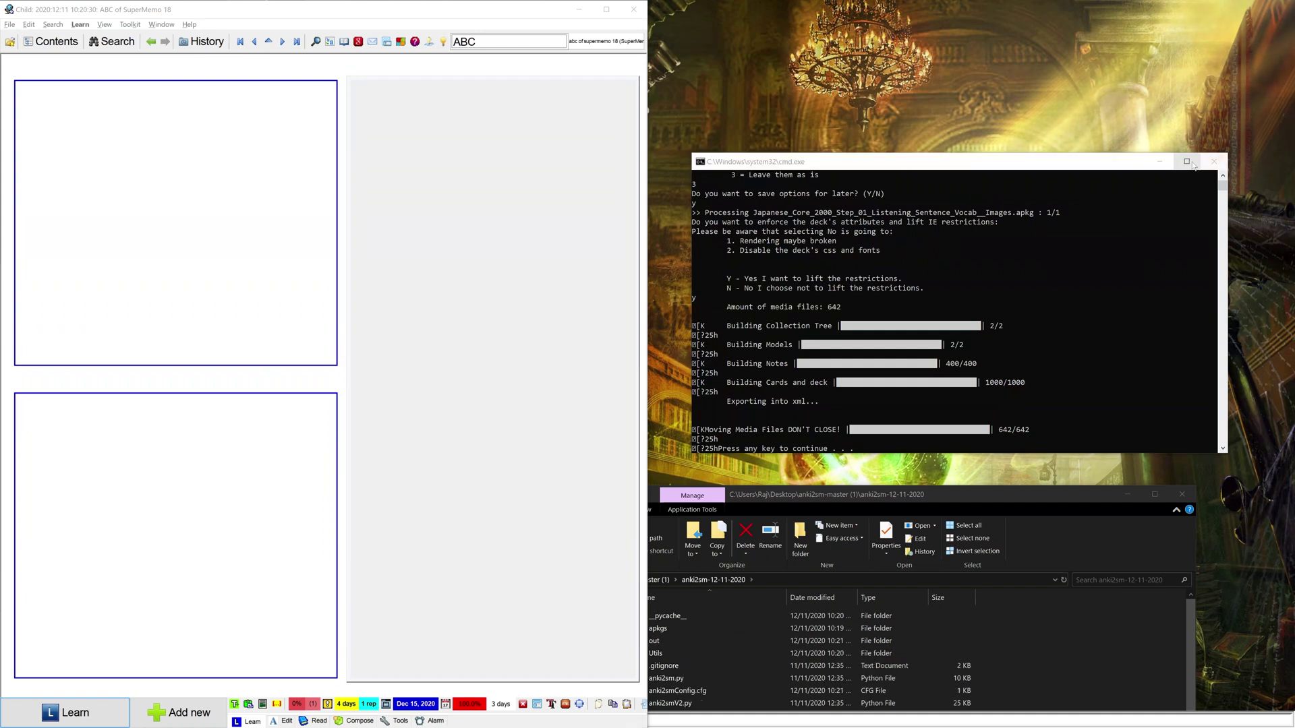
{"action": "left_click", "coordinate": [1213, 161]}
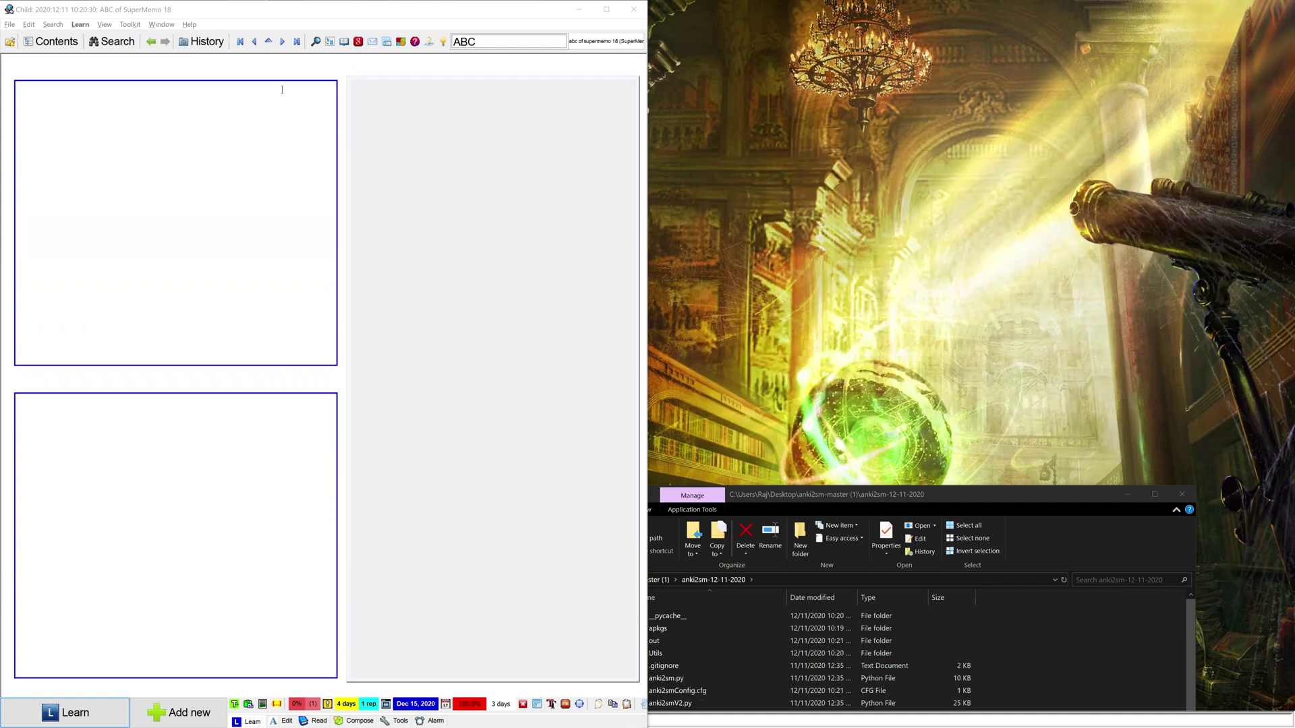
Create a new concept named 'test imports' under the ABC of SuperMemo 18 node
{"action": "left_click", "coordinate": [36, 42]}
{"action": "left_click", "coordinate": [47, 48]}
{"action": "right_click", "coordinate": [64, 48]}
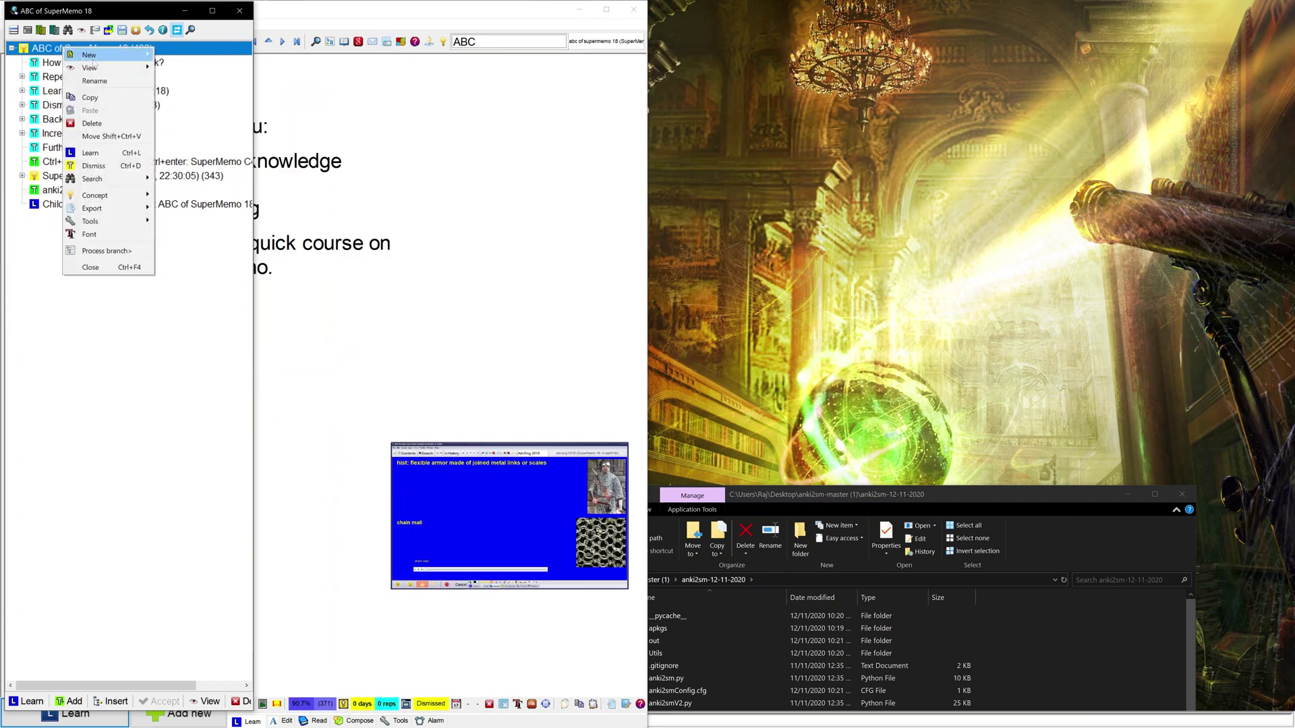
{"action": "mouse_move", "coordinate": [101, 60]}
{"action": "left_click", "coordinate": [193, 120]}
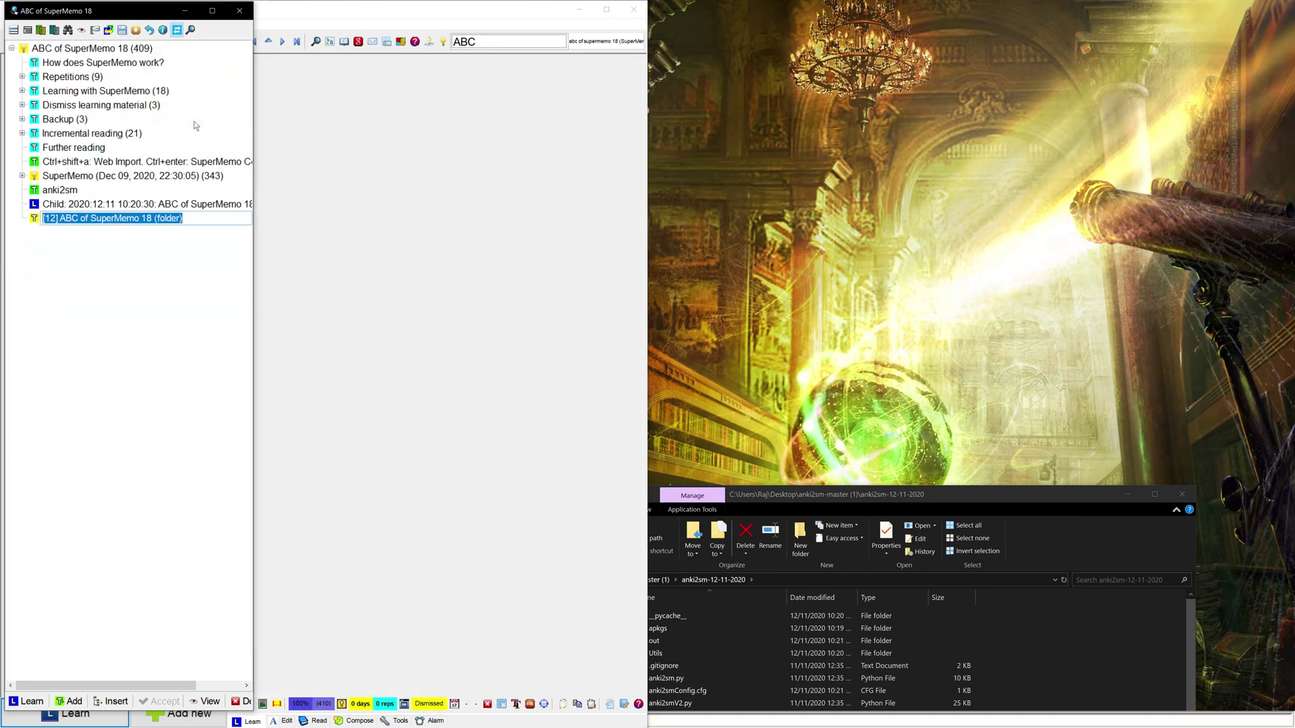
{"action": "type", "text": "test imports"}
{"action": "key", "text": "Return"}
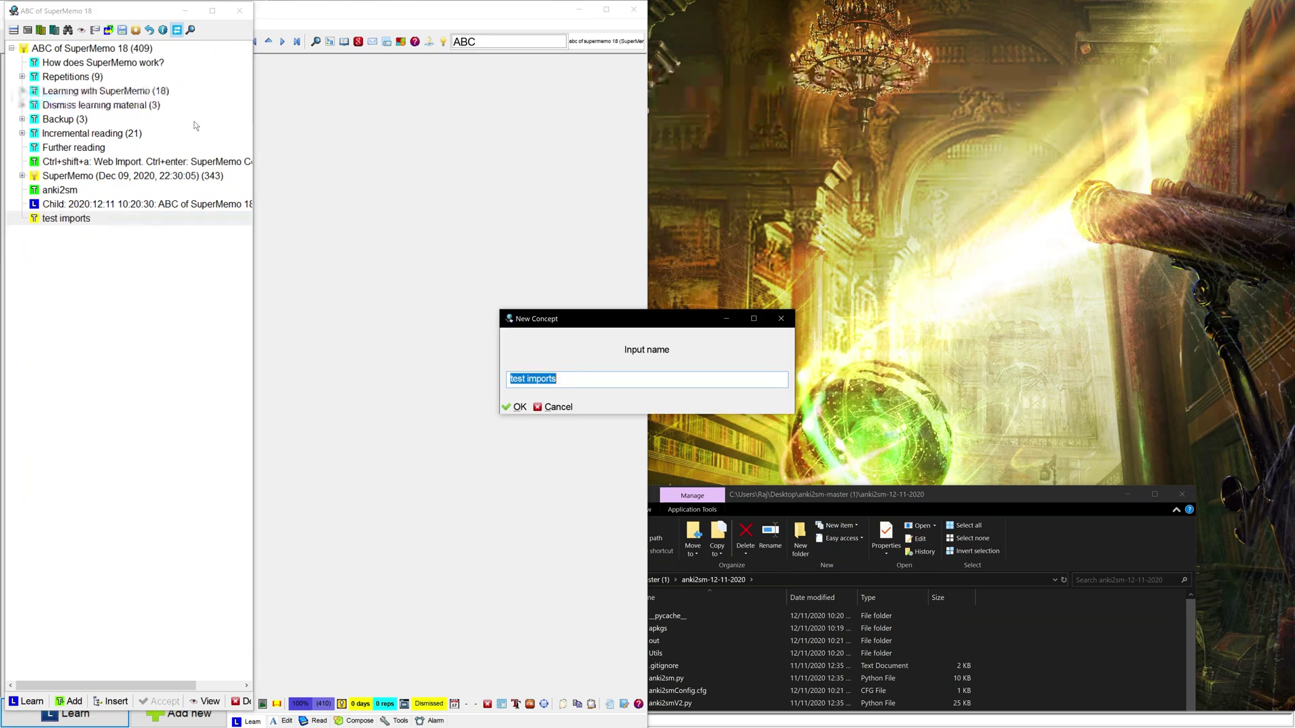
{"action": "key", "text": "Return"}
{"action": "key", "text": "Escape"}
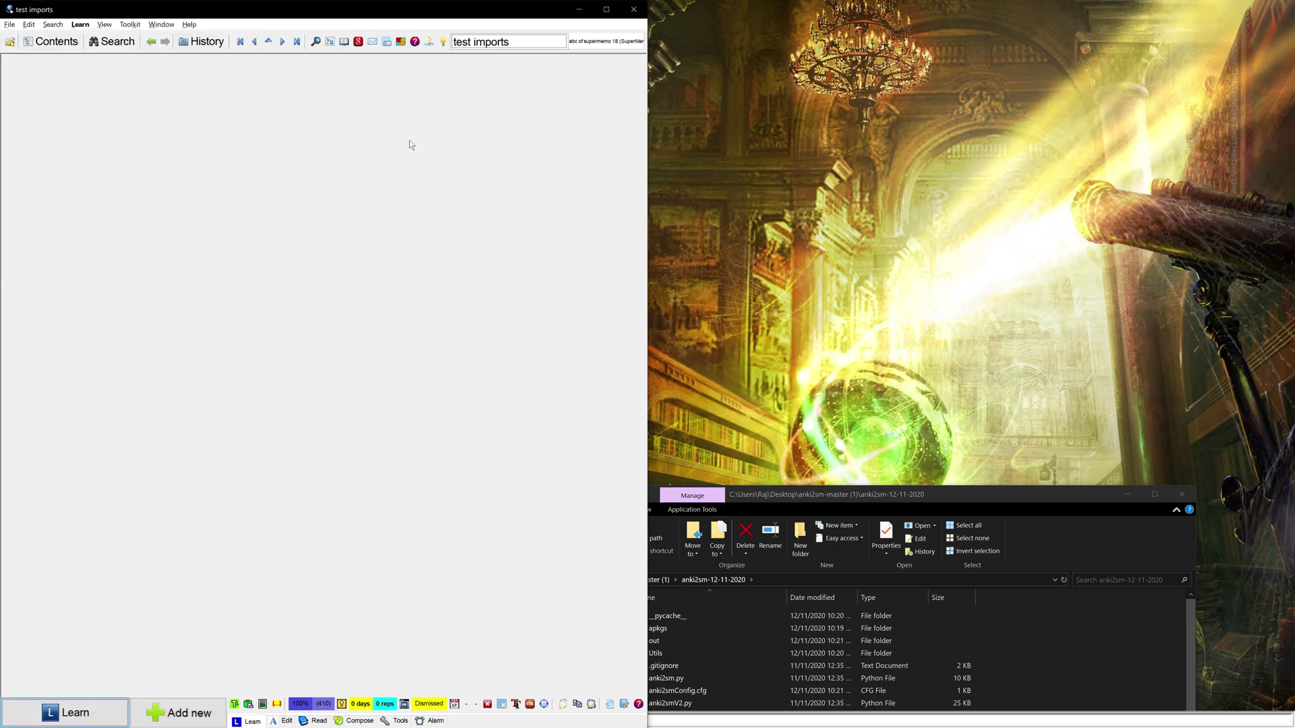
Try the File > Import menu, backing out of the files-and-folders import and the XML chooser
{"action": "key", "text": "alt+f"}
{"action": "key", "text": "i"}
{"action": "key", "text": "Return"}
{"action": "key", "text": "Escape"}
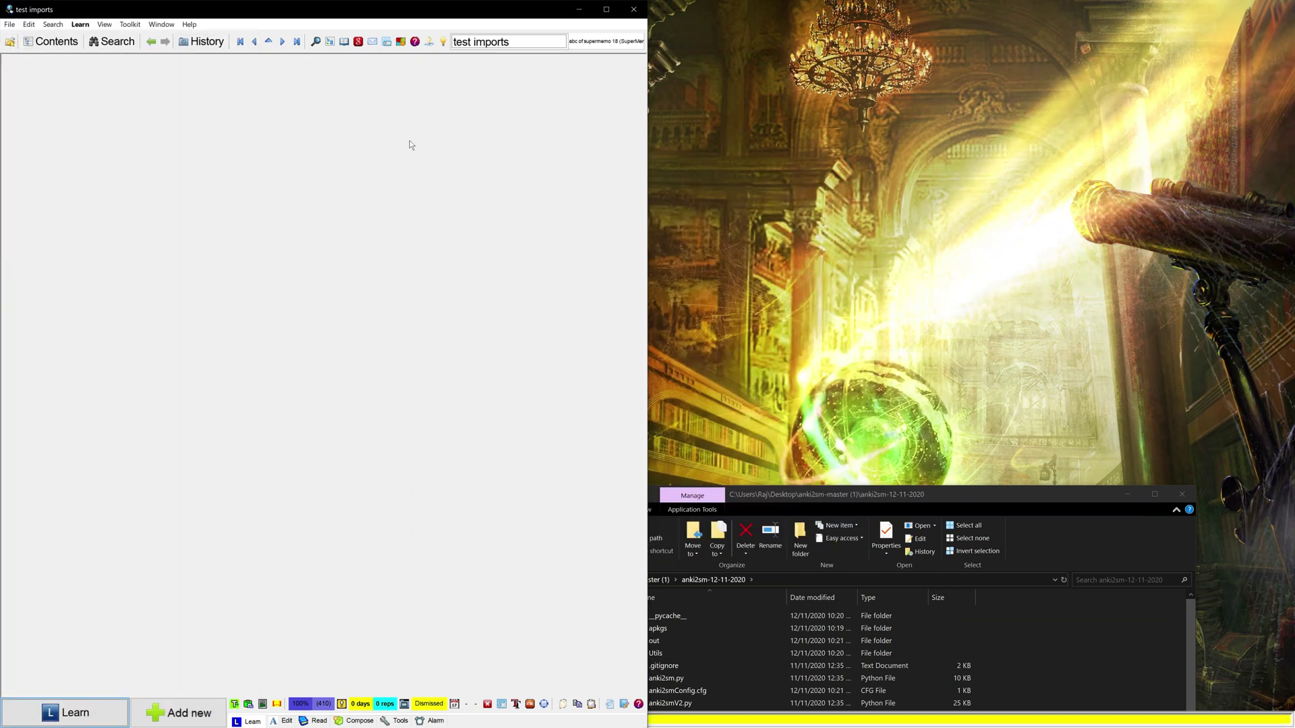
{"action": "key", "text": "alt"}
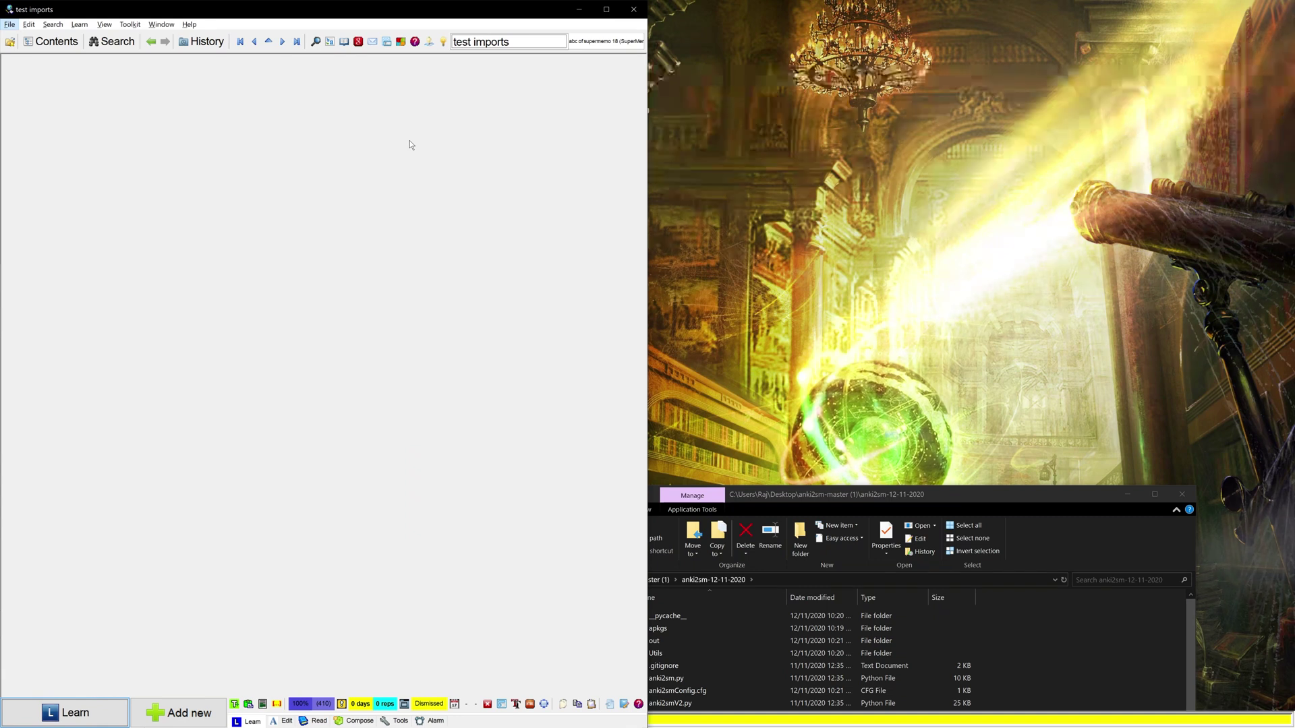
{"action": "key", "text": "Return"}
{"action": "key", "text": "i"}
{"action": "key", "text": "Down"}
{"action": "key", "text": "Return"}
{"action": "key", "text": "Escape"}
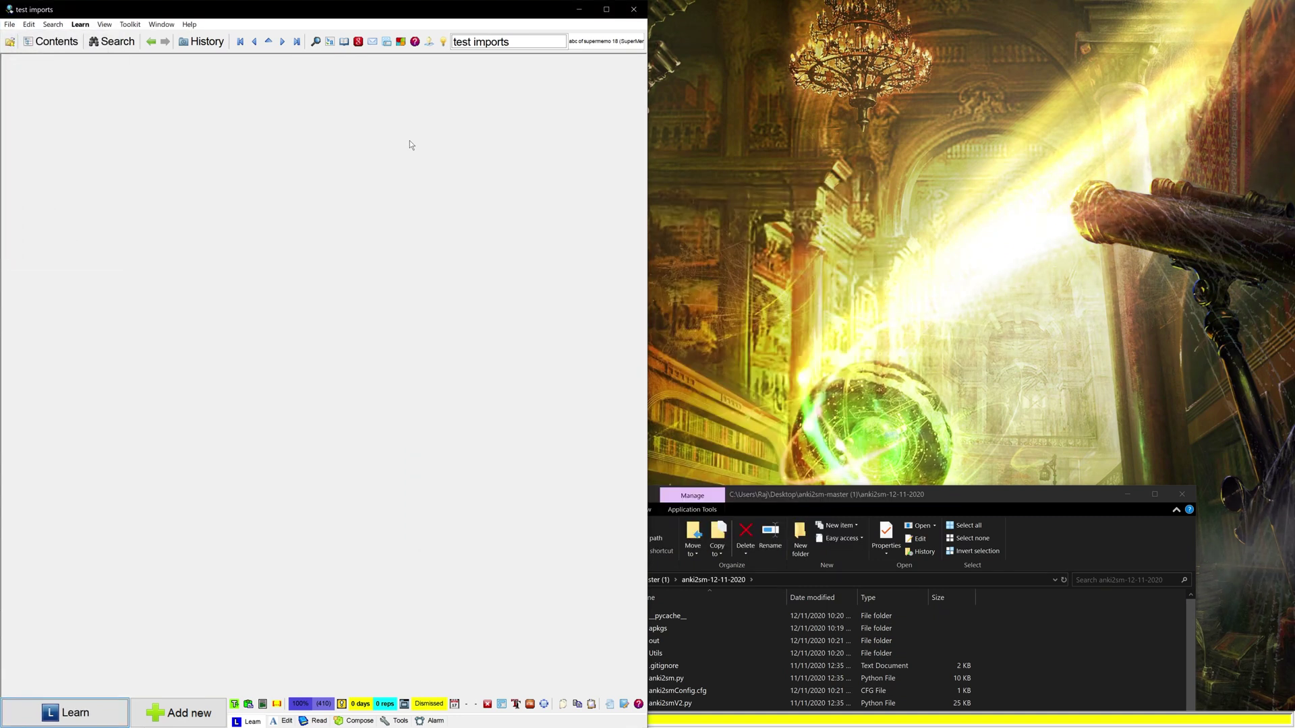
{"action": "key", "text": "alt"}
{"action": "key", "text": "Return"}
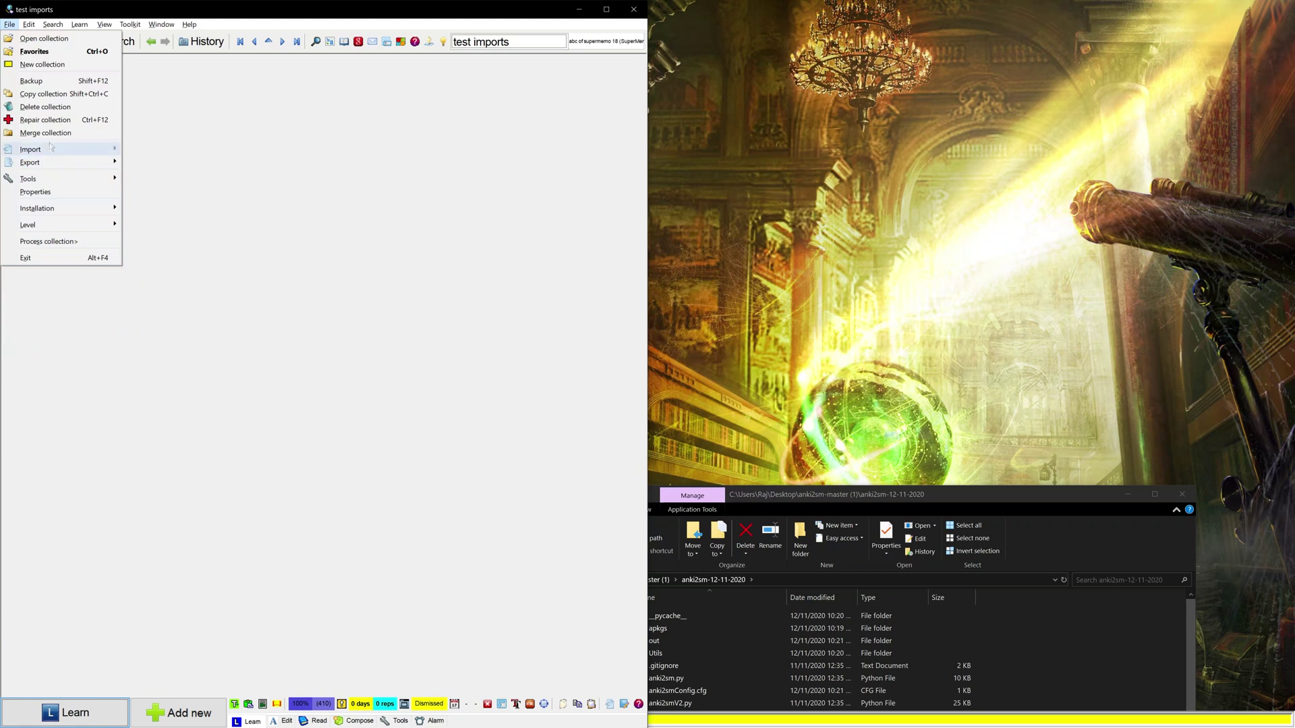
Start an XML import and pick the Japanese Core XML from Desktop\anki2sm-master (1)\anki2sm-12-11-2020\out
{"action": "mouse_move", "coordinate": [101, 149]}
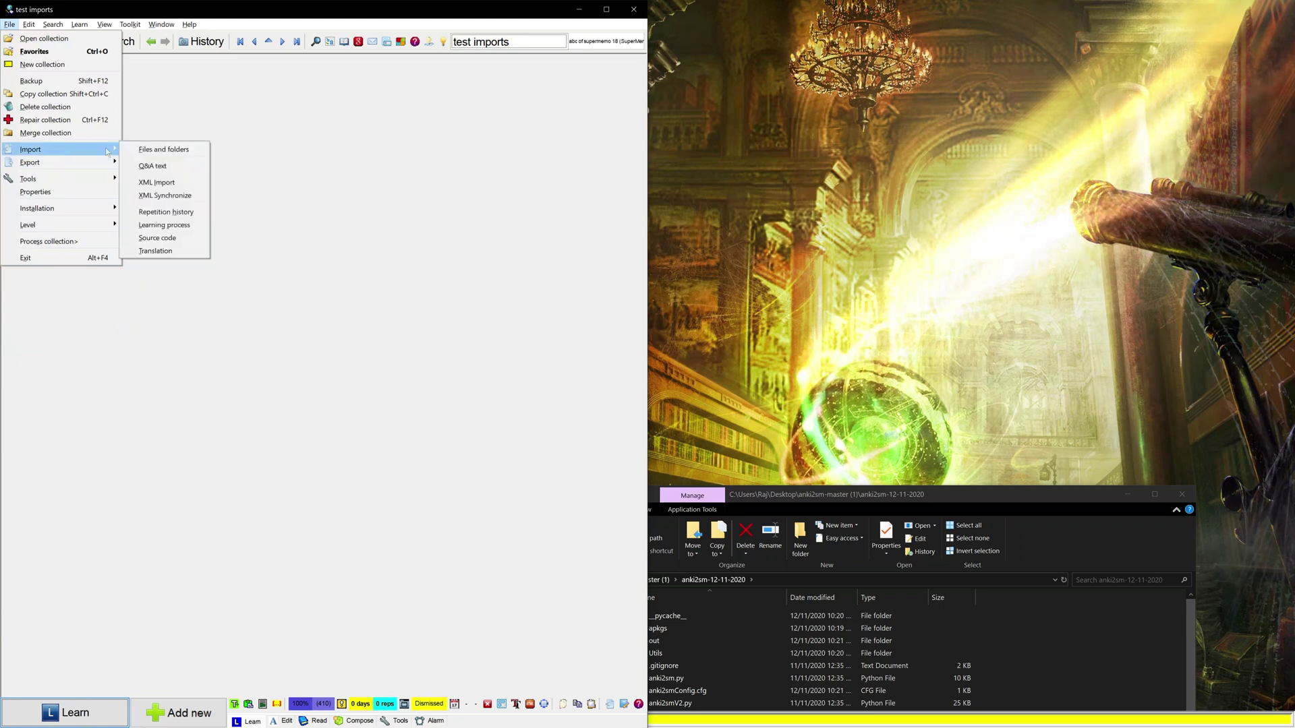
{"action": "left_click", "coordinate": [154, 184]}
{"action": "double_click", "coordinate": [445, 242]}
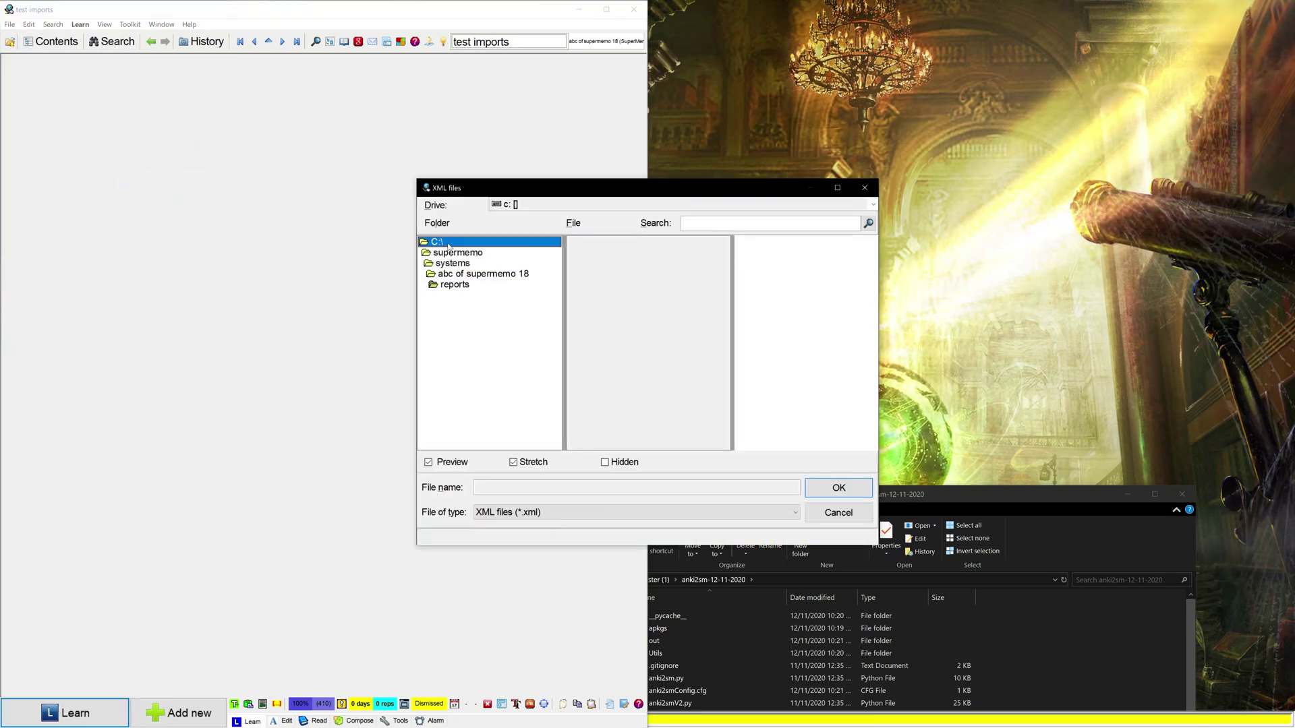
{"action": "double_click", "coordinate": [456, 348]}
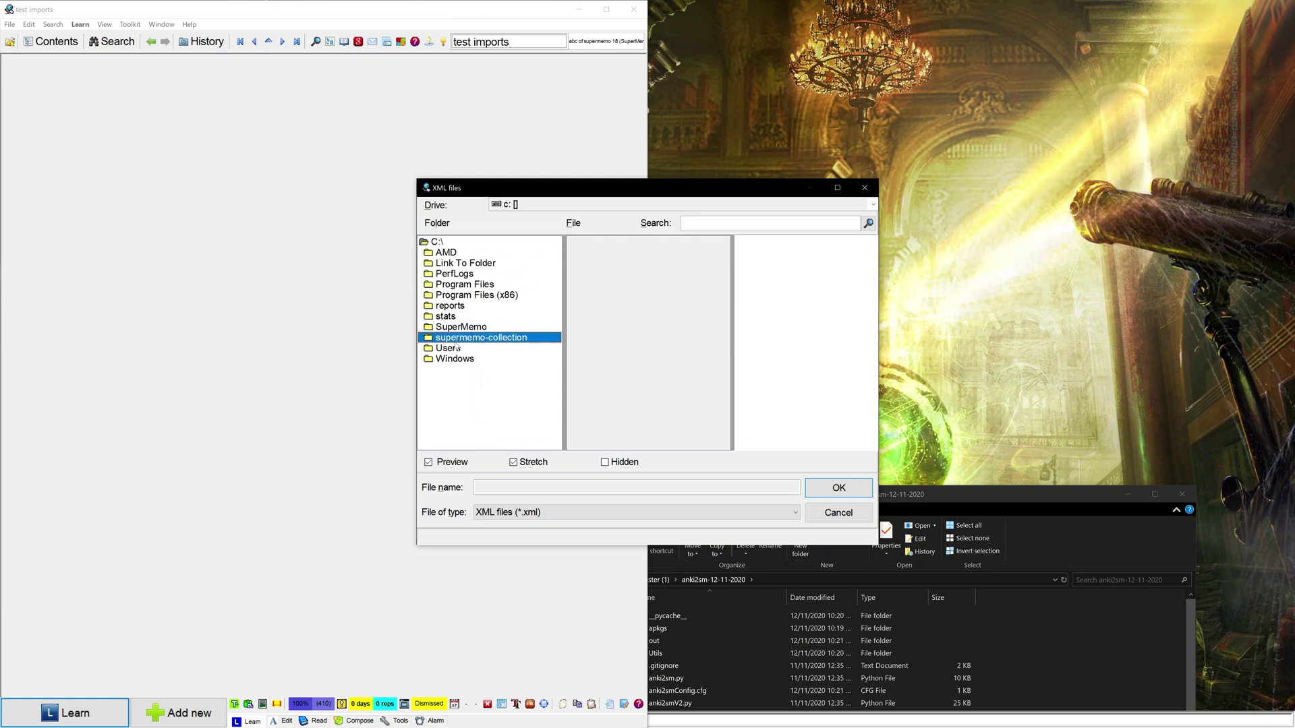
{"action": "double_click", "coordinate": [442, 274]}
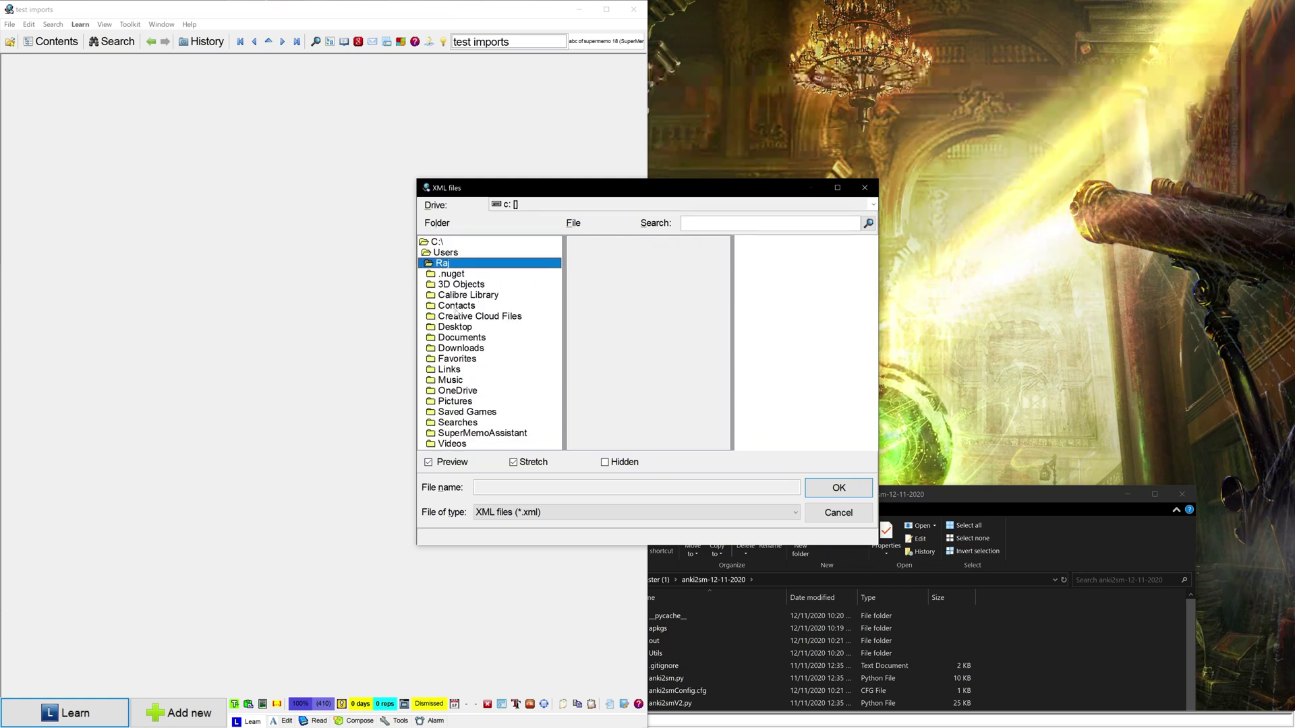
{"action": "double_click", "coordinate": [460, 327]}
{"action": "double_click", "coordinate": [483, 286]}
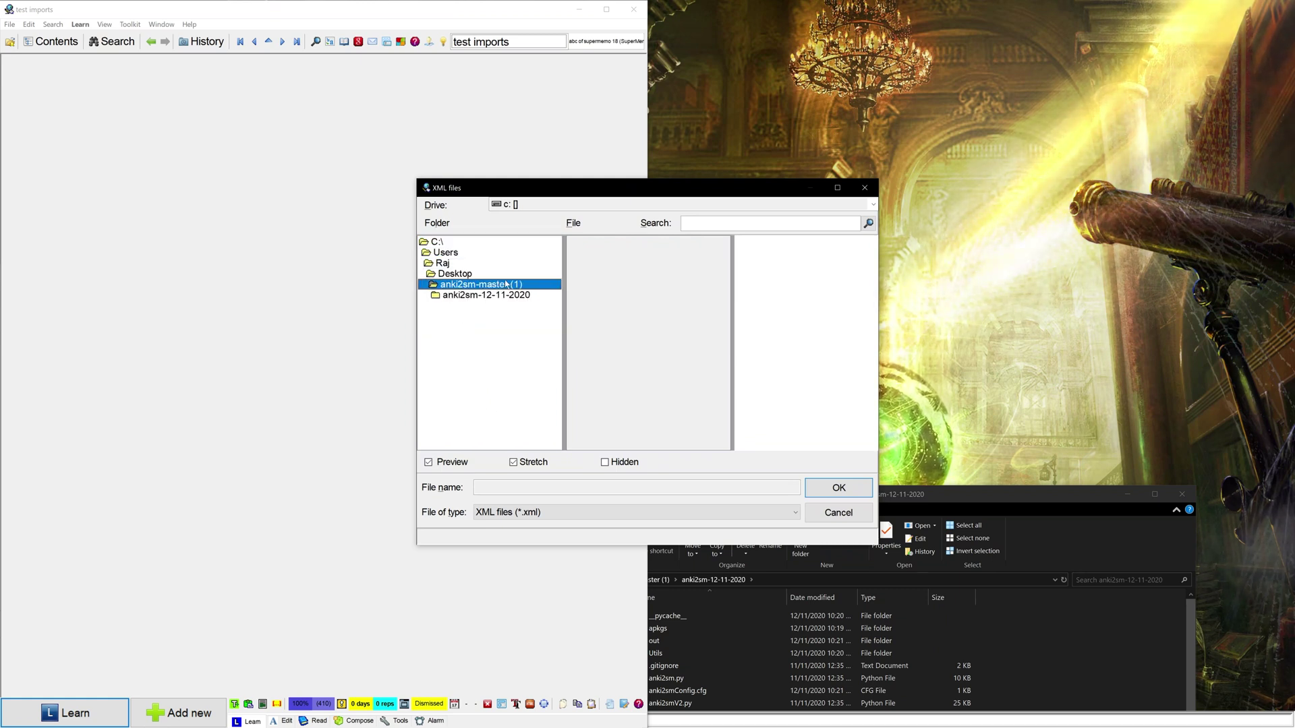
{"action": "double_click", "coordinate": [507, 296]}
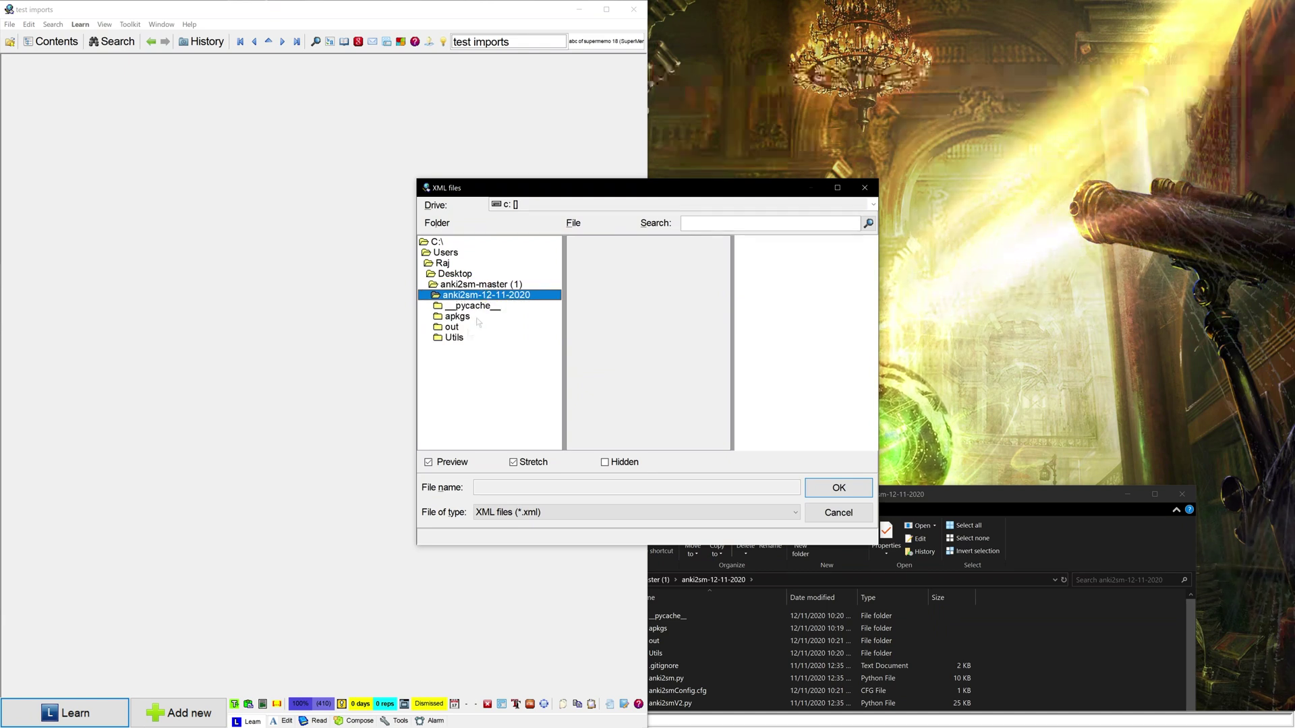
{"action": "double_click", "coordinate": [502, 326]}
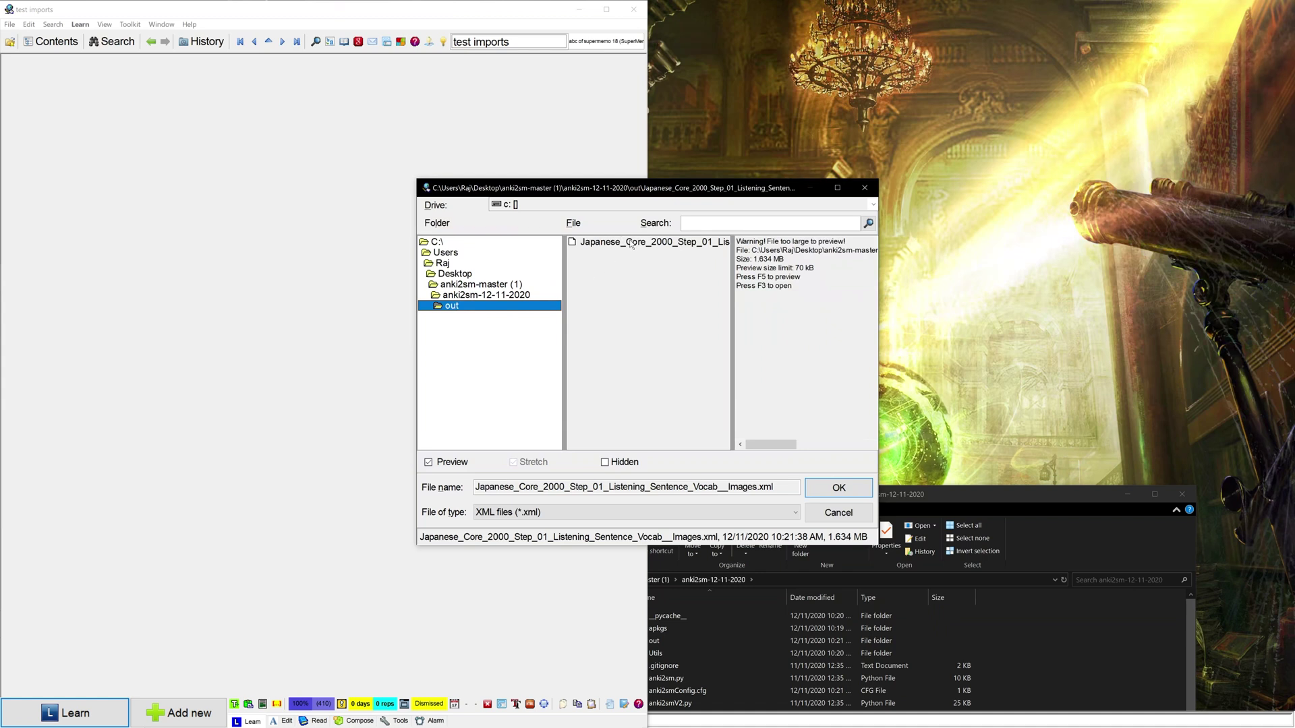
{"action": "left_click", "coordinate": [631, 243]}
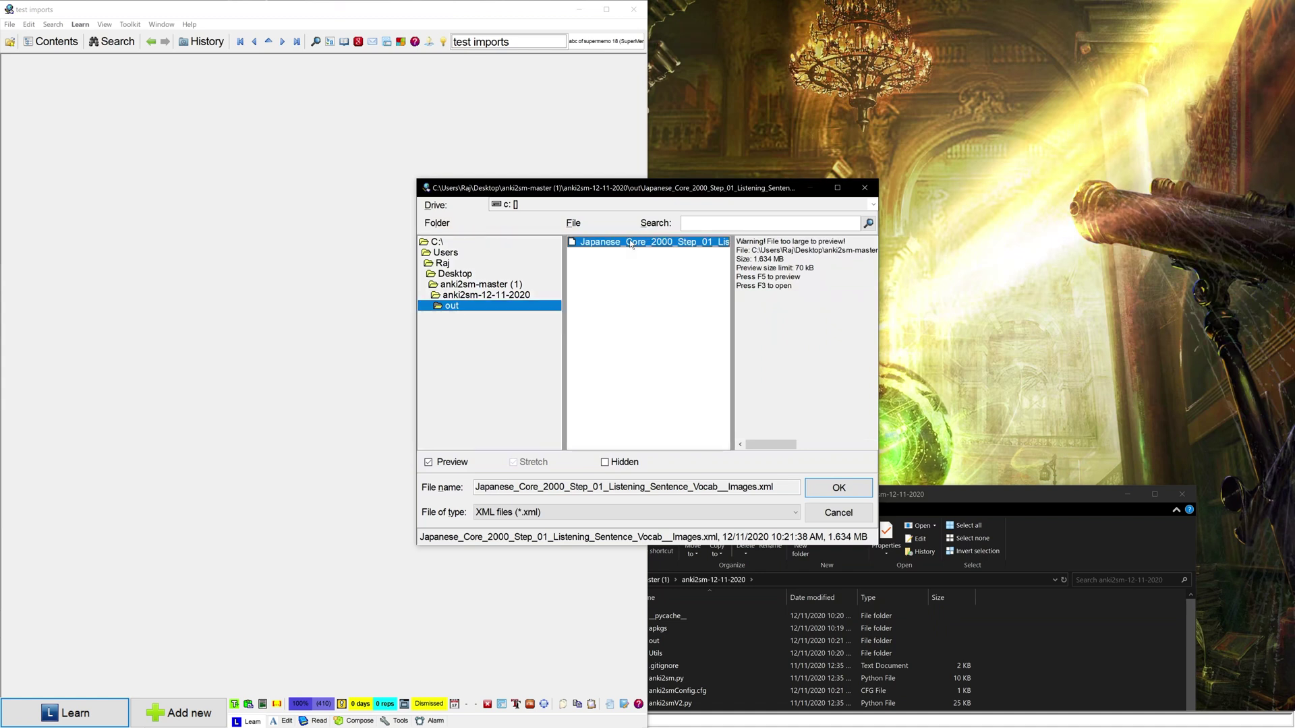
{"action": "left_click", "coordinate": [828, 495]}
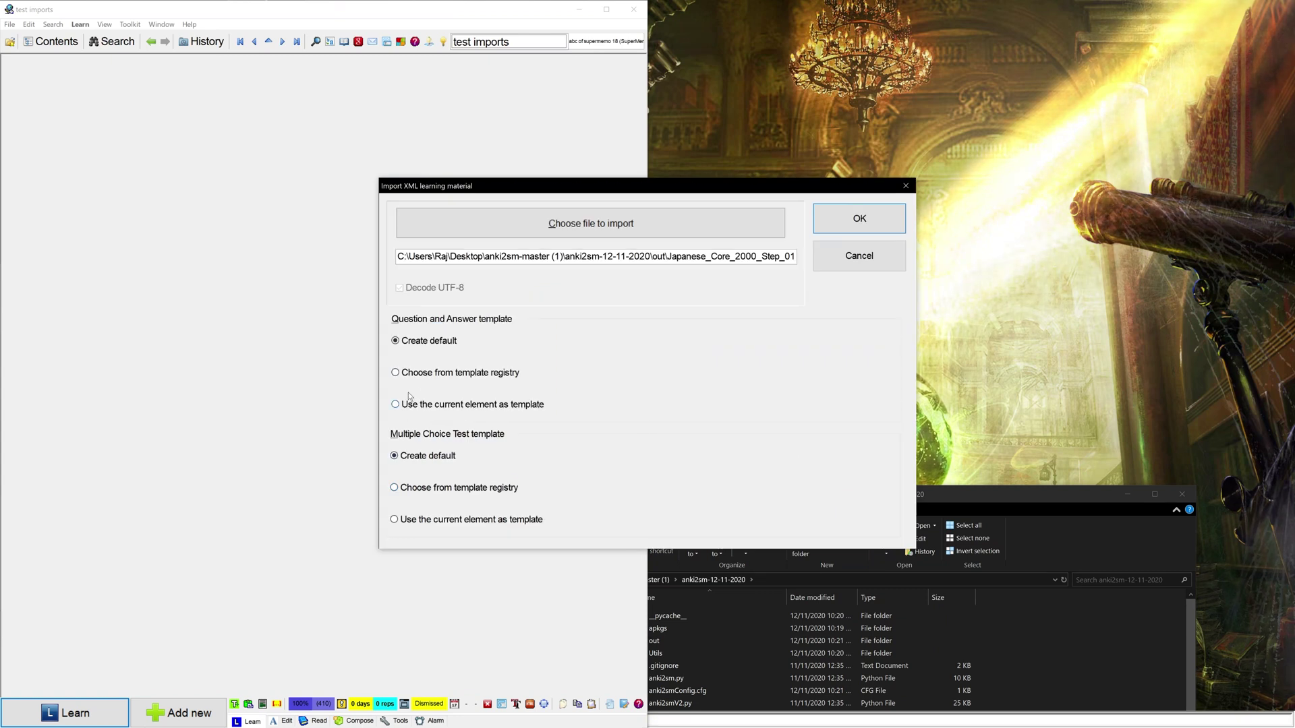
Run the XML import and close the statistics reporting 1002 new elements
{"action": "left_click", "coordinate": [830, 229]}
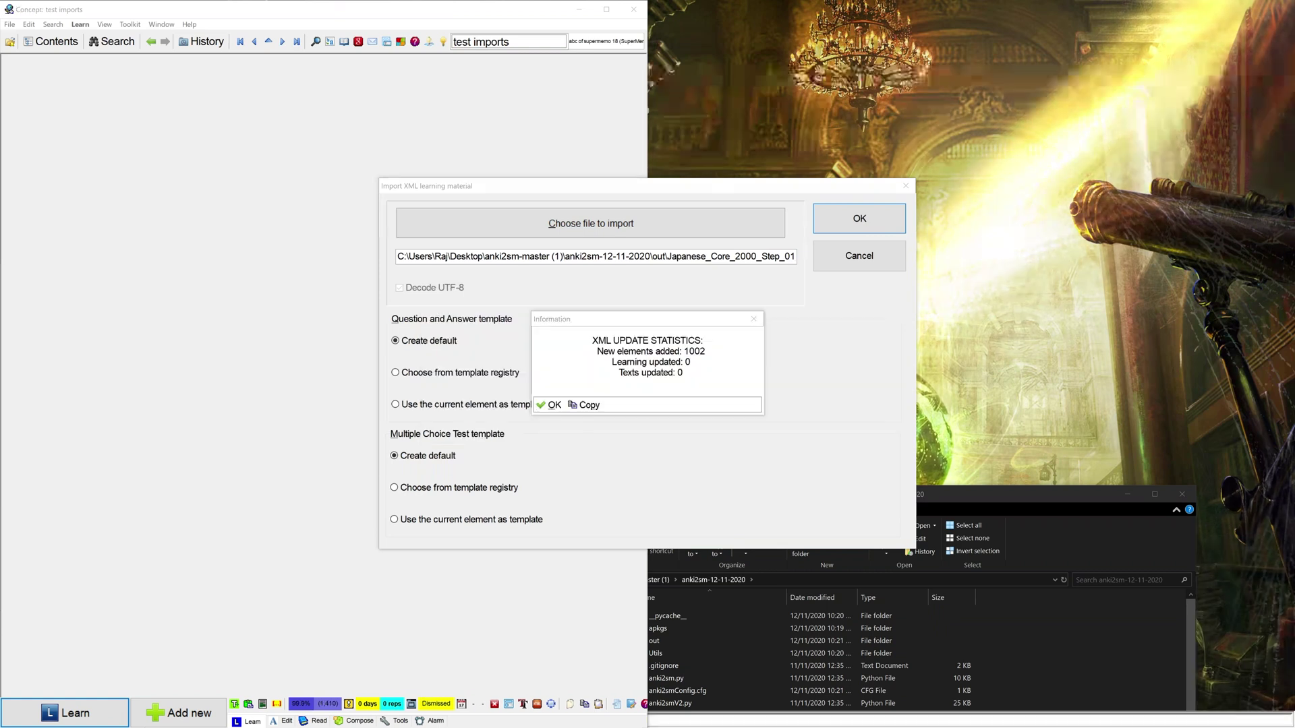
{"action": "left_click", "coordinate": [550, 405]}
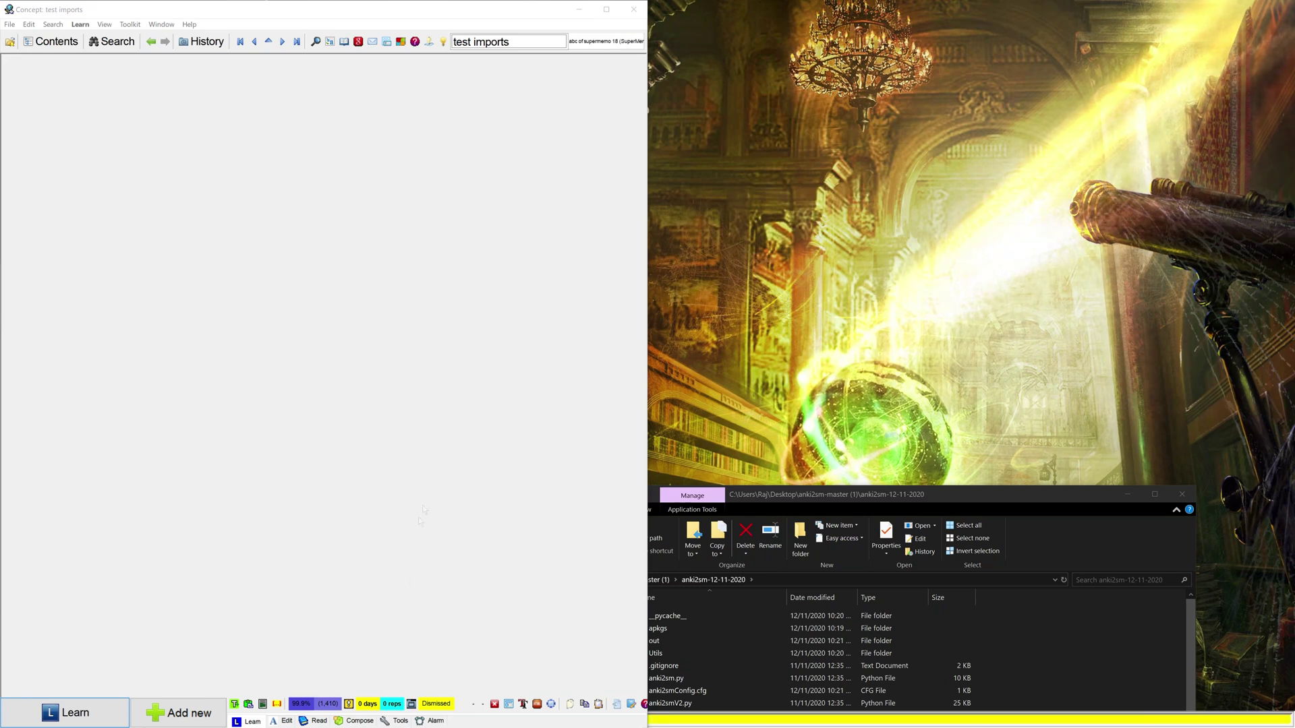
Open a new Notepad window from the Start menu and minimize it
{"action": "key", "text": "super"}
{"action": "key", "text": "super"}
{"action": "key", "text": "super"}
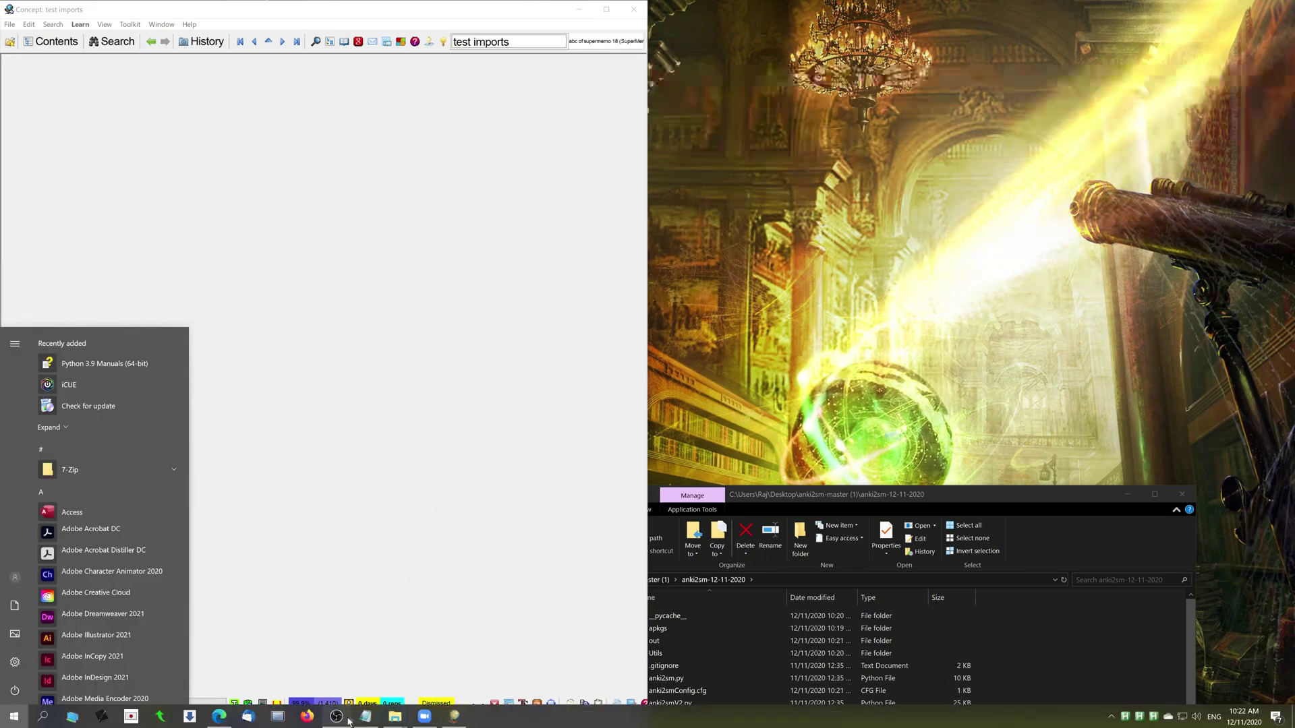
{"action": "left_click", "coordinate": [364, 716]}
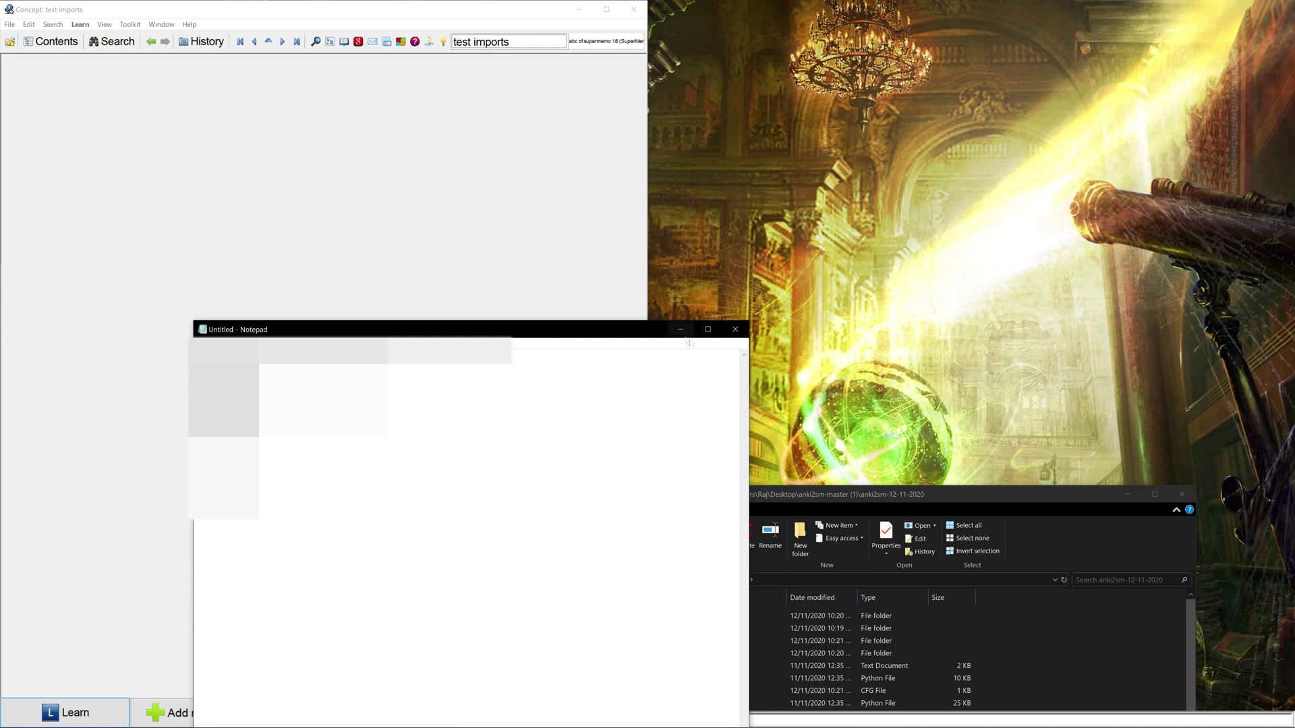
{"action": "left_click", "coordinate": [681, 329]}
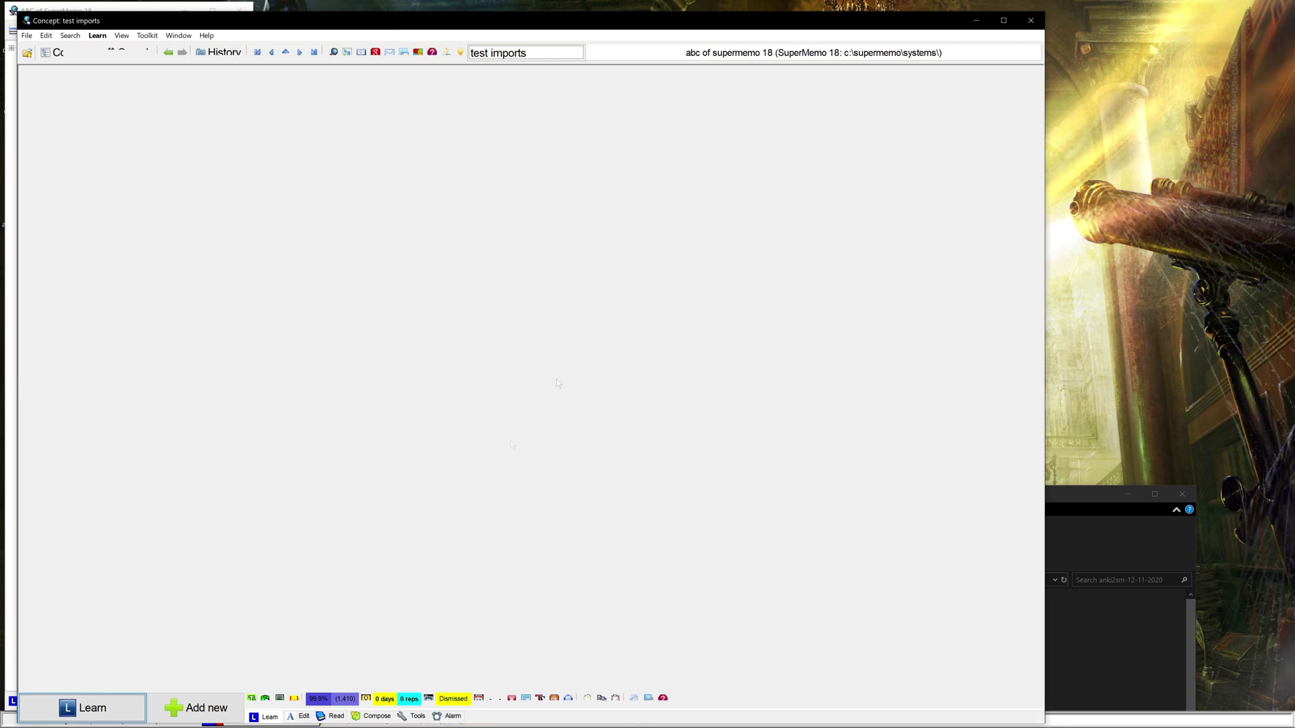
In the knowledge tree, expand test imports and Japanese Core 2000 and open the first 'Listen.' element
{"action": "left_click", "coordinate": [55, 54]}
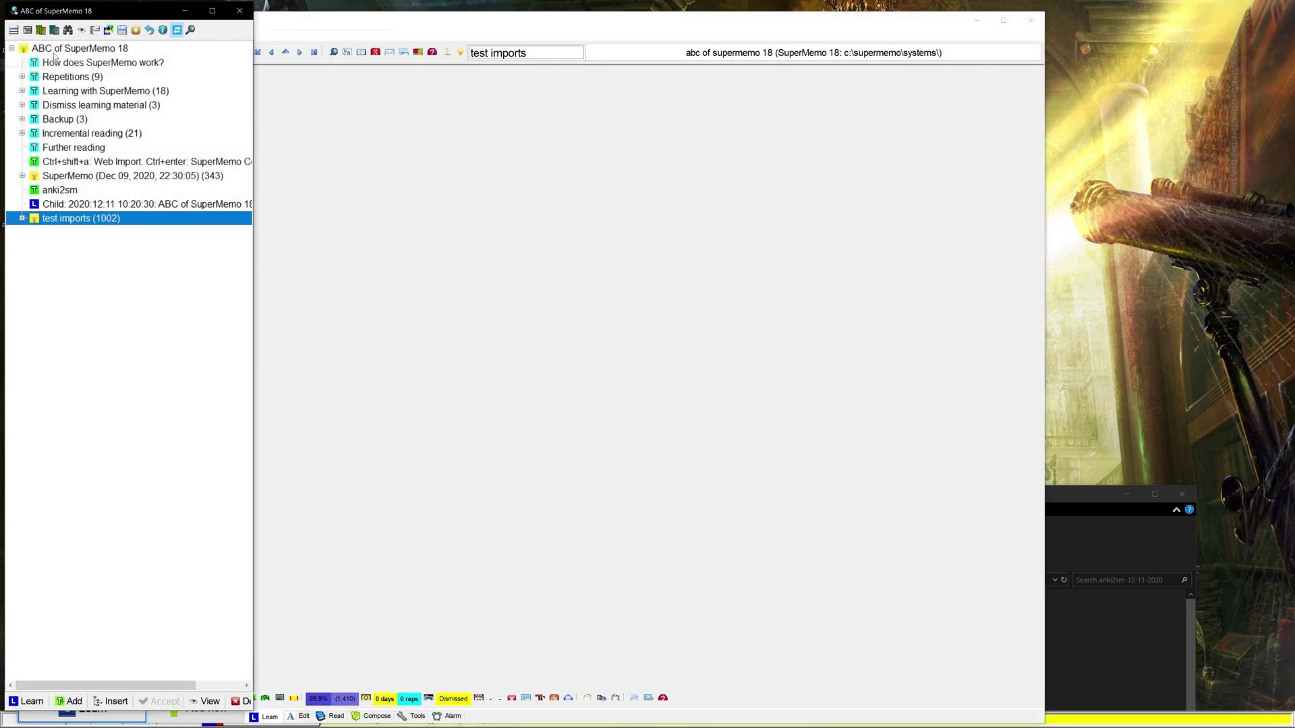
{"action": "left_click", "coordinate": [22, 218]}
{"action": "left_click", "coordinate": [32, 246]}
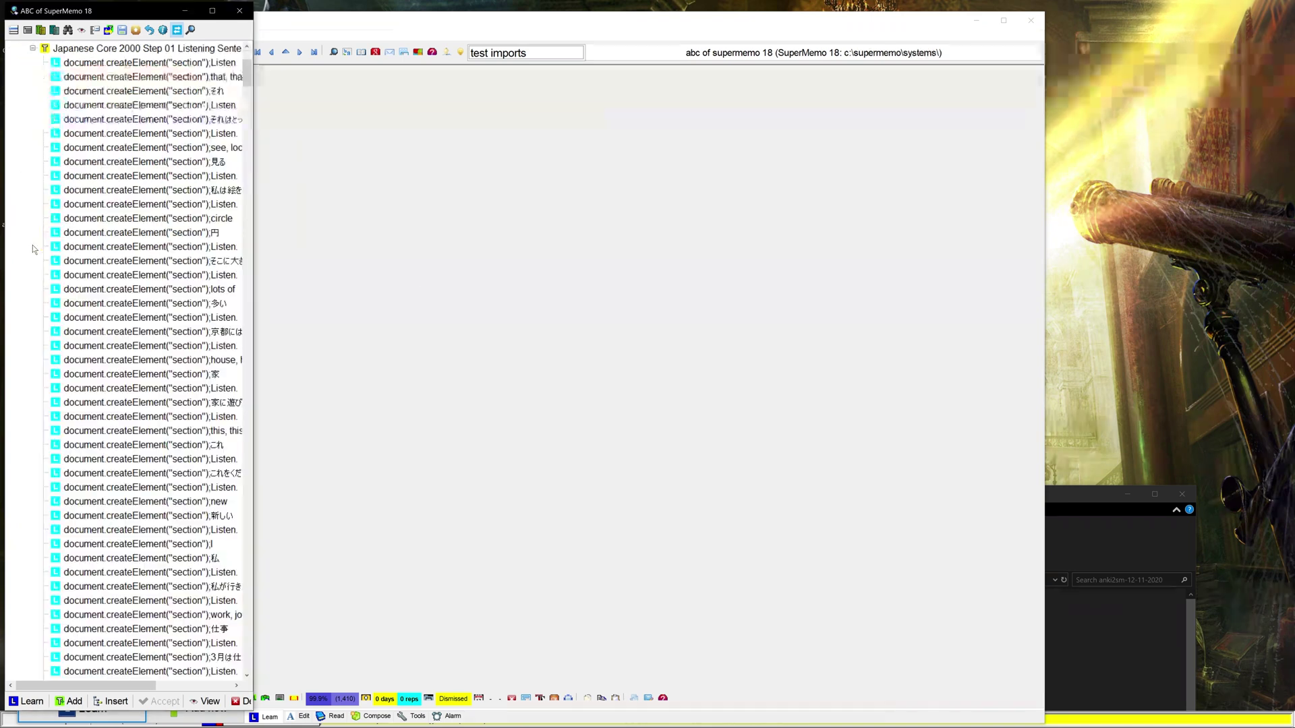
{"action": "left_click", "coordinate": [97, 138]}
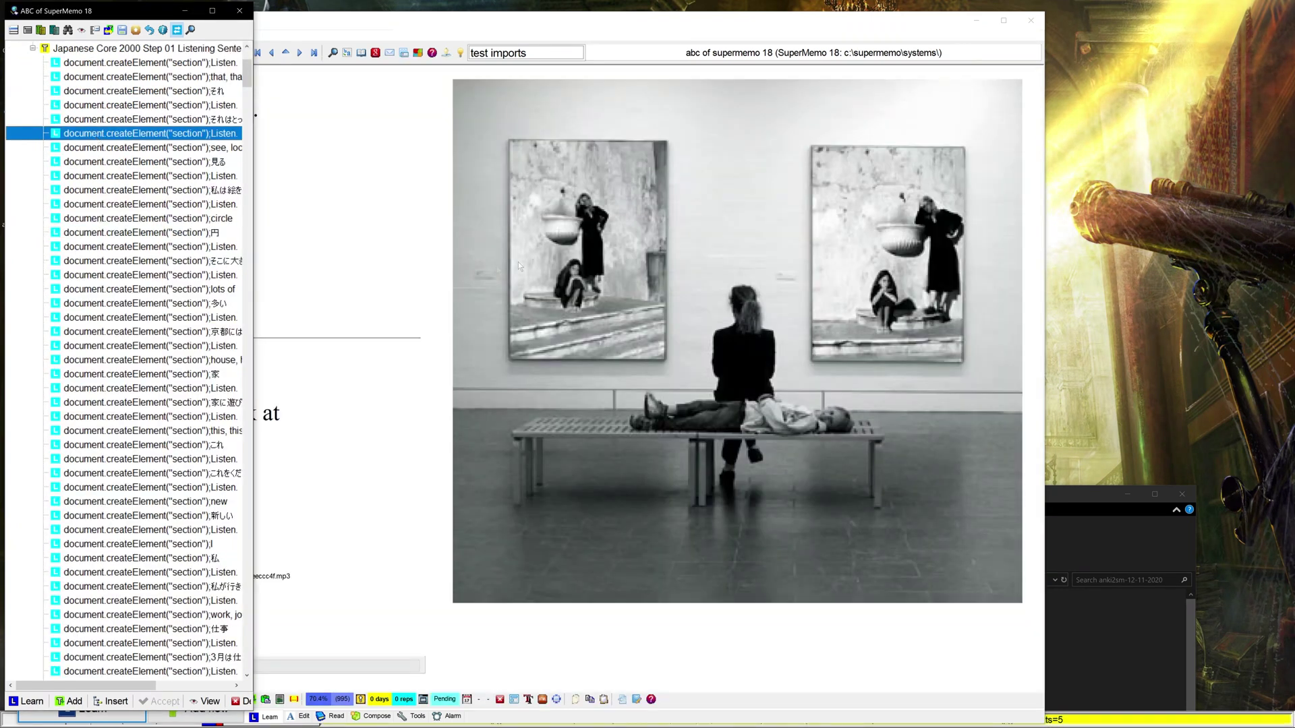
{"action": "left_click", "coordinate": [340, 219]}
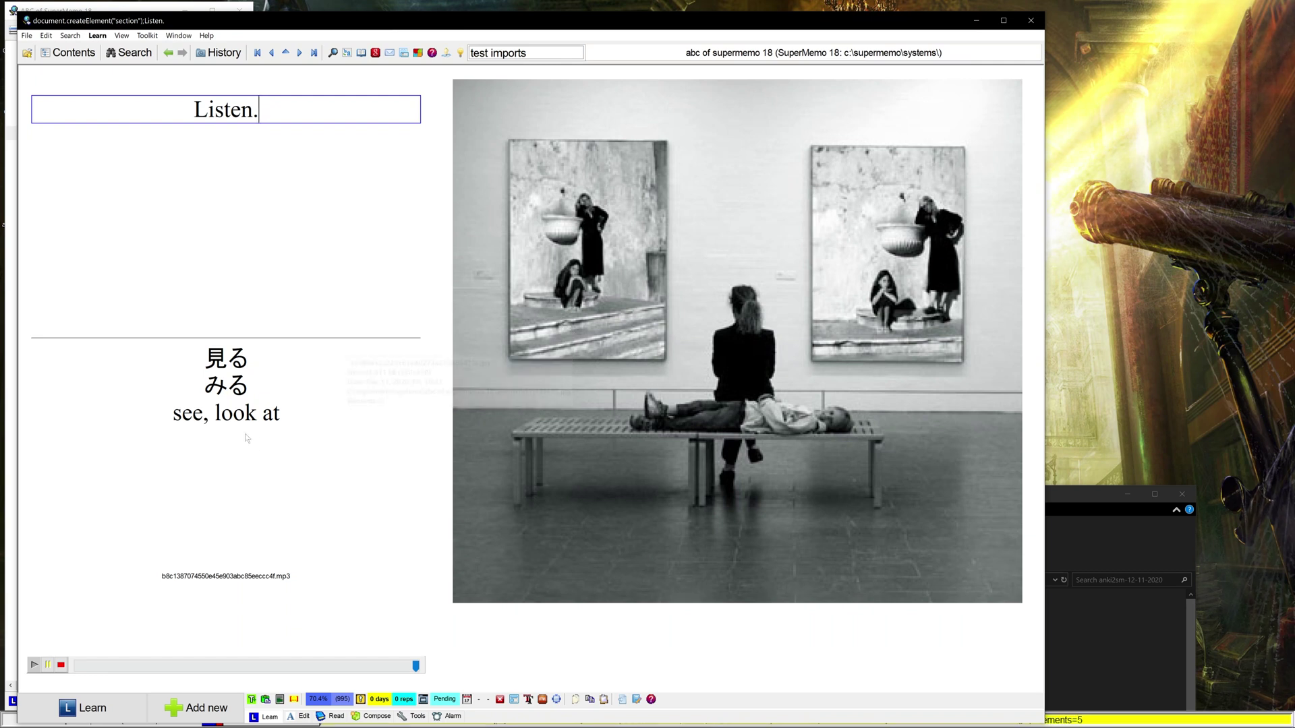
{"action": "left_click", "coordinate": [227, 221]}
{"action": "key", "text": "super"}
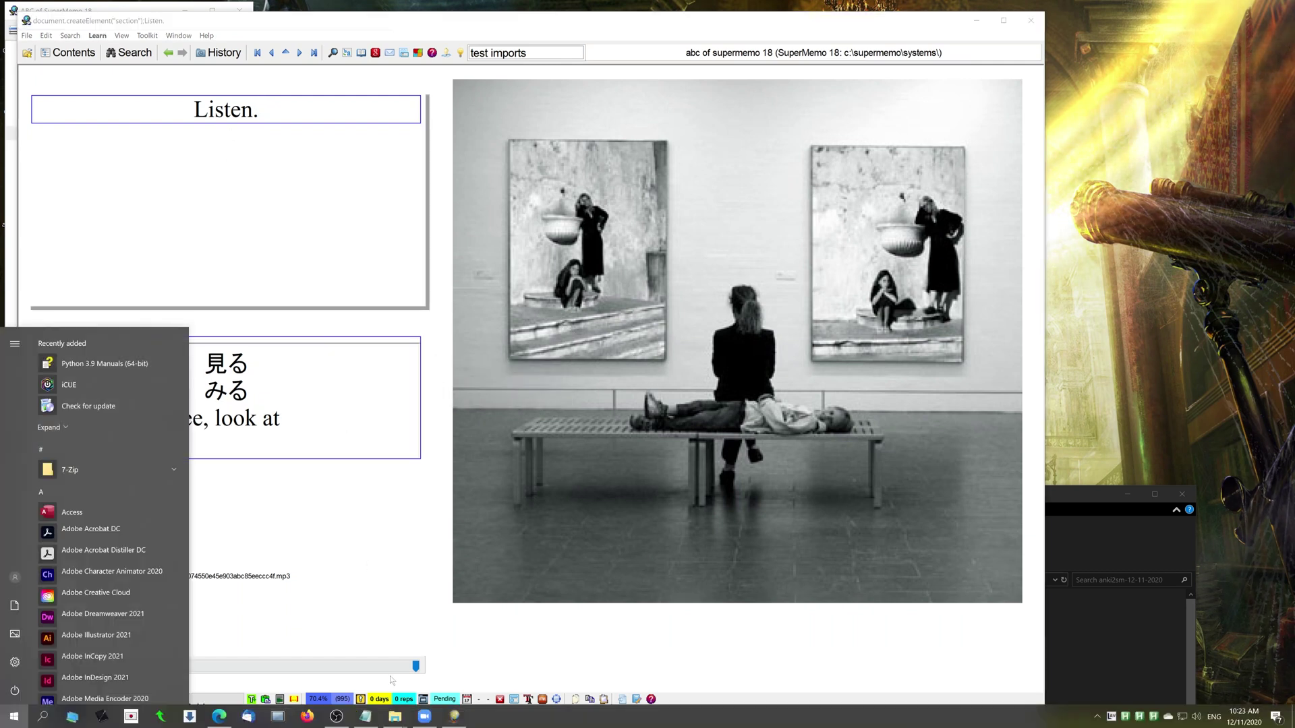
Launch Anki, browse the Japanese Core 2000 deck's cards, and preview the first card's answer
{"action": "type", "text": "anki"}
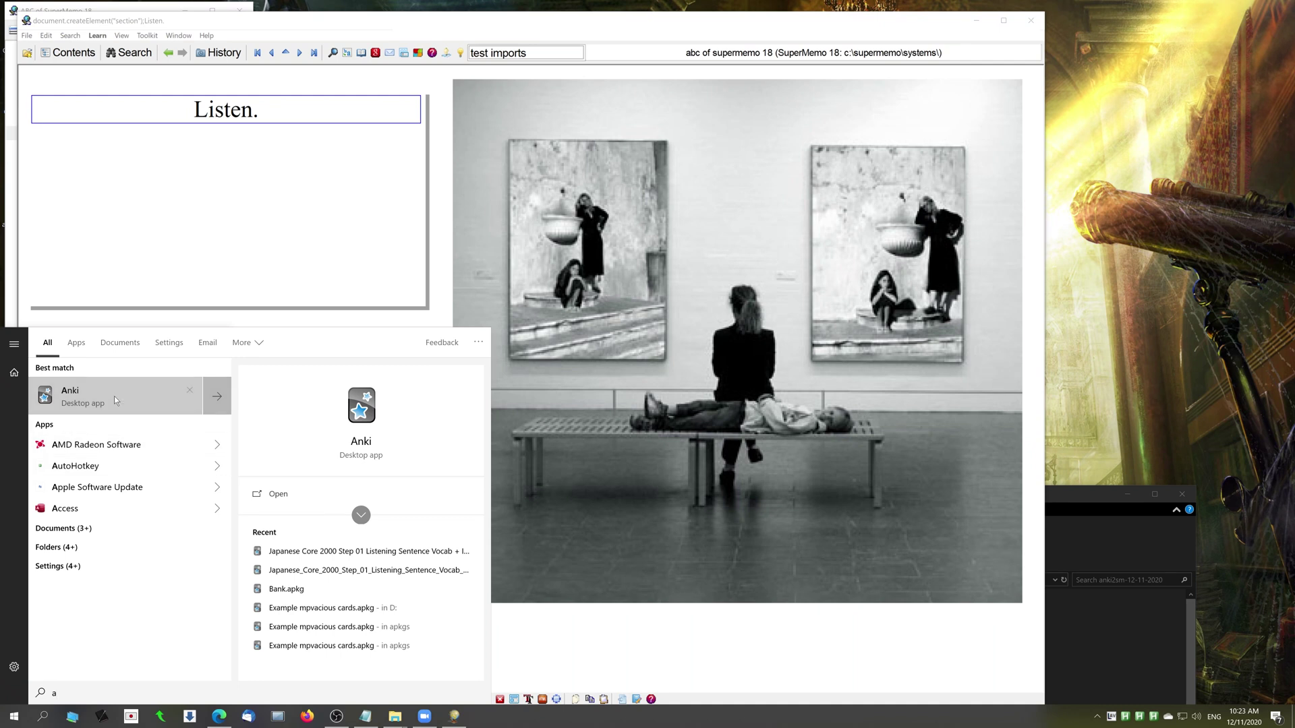
{"action": "key", "text": "Escape"}
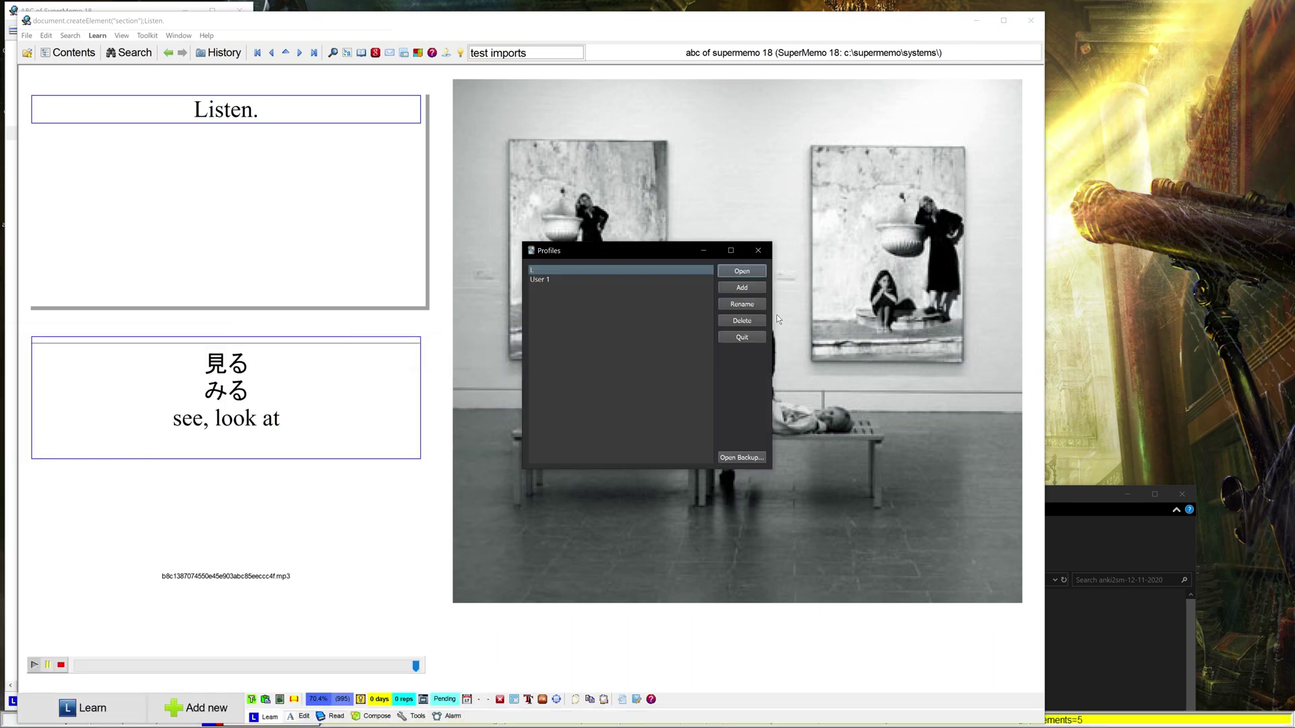
{"action": "left_click", "coordinate": [730, 273]}
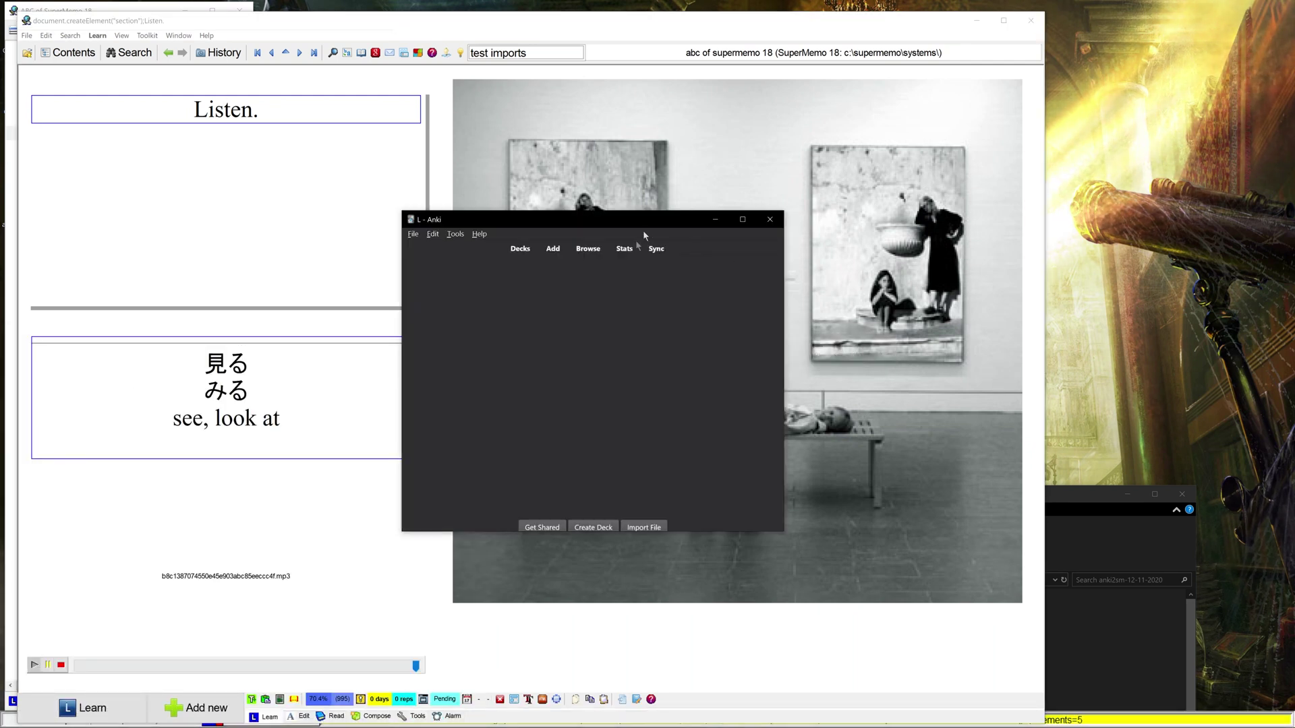
{"action": "left_click", "coordinate": [596, 291]}
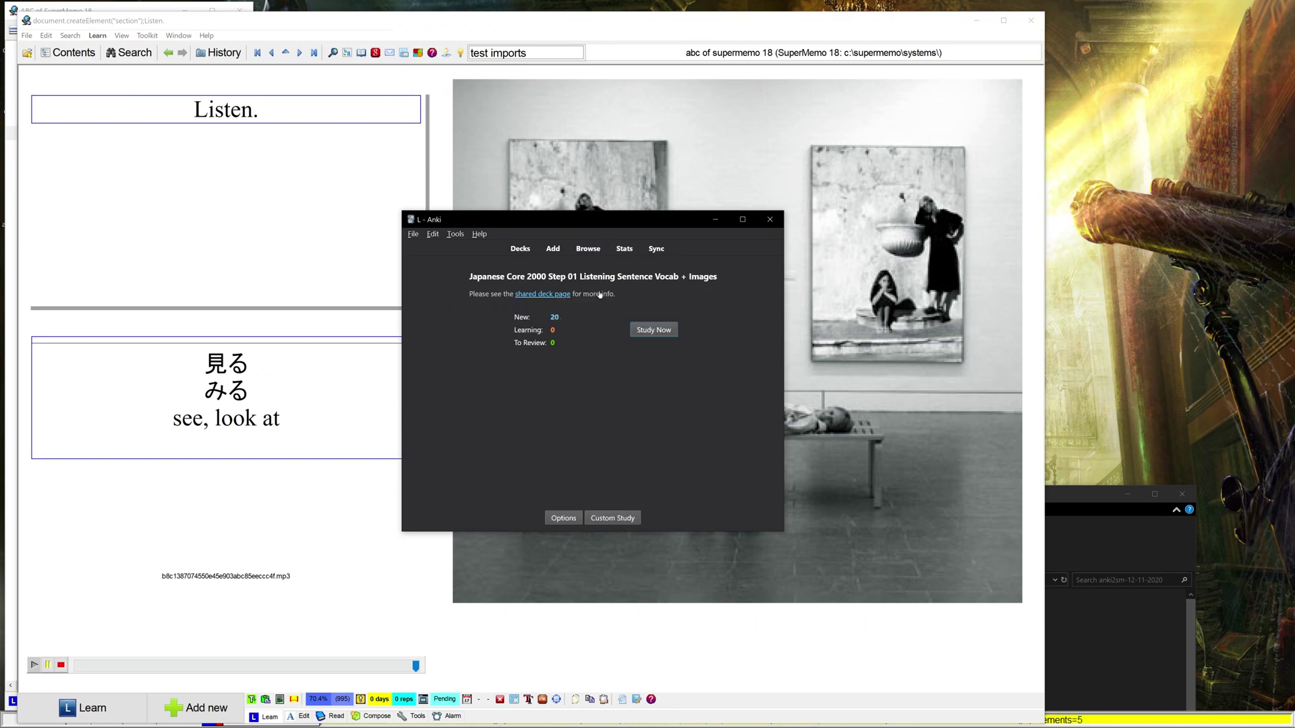
{"action": "left_click", "coordinate": [586, 249]}
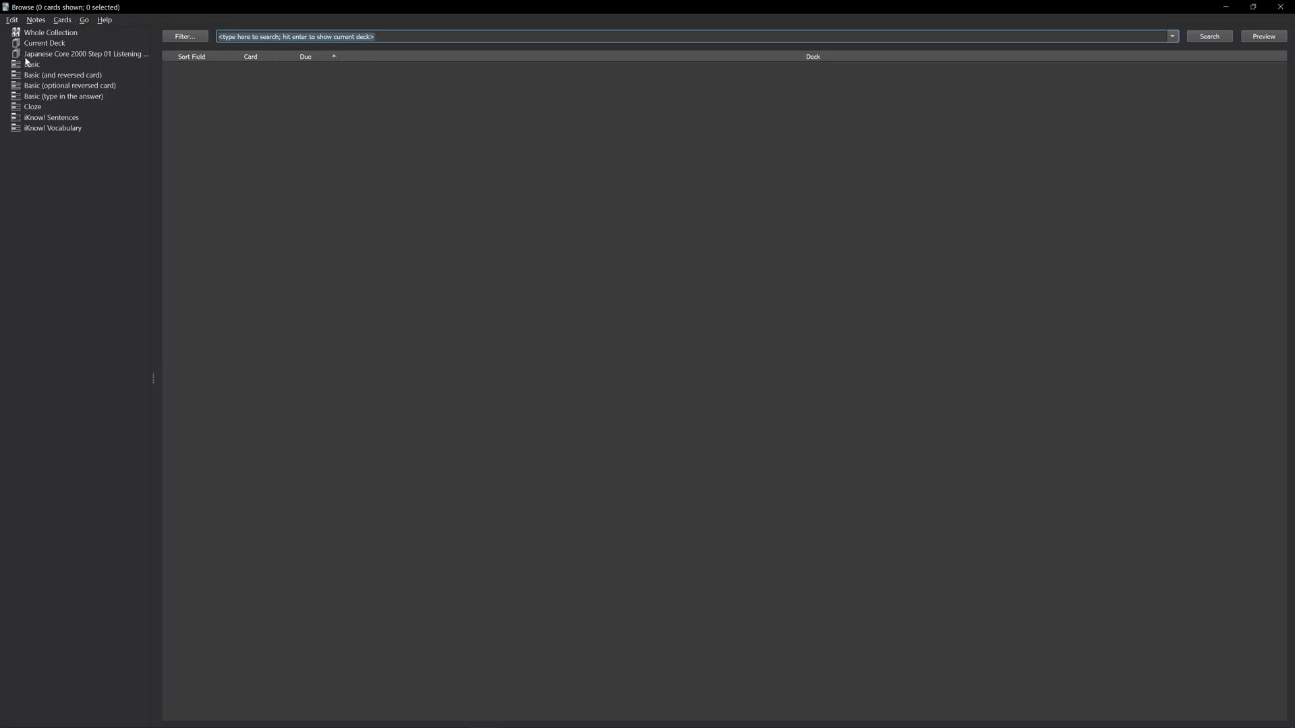
{"action": "left_click", "coordinate": [27, 56]}
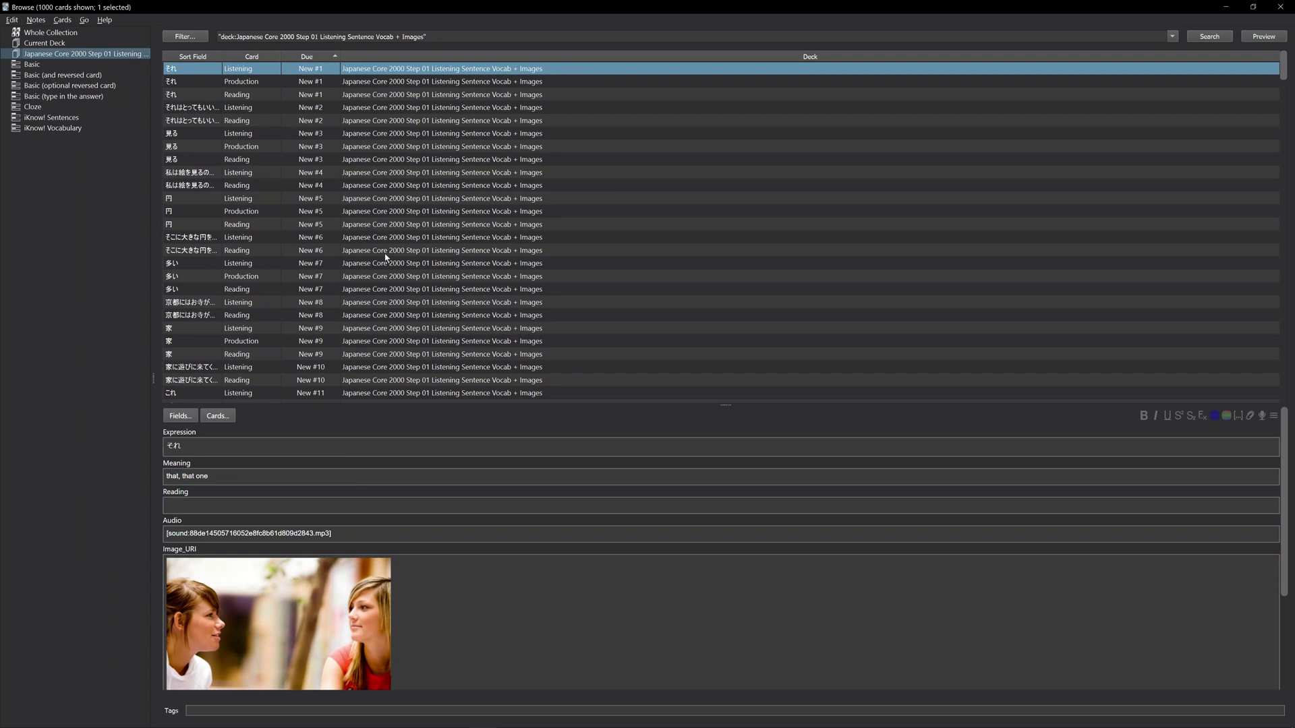
{"action": "left_click", "coordinate": [1263, 36]}
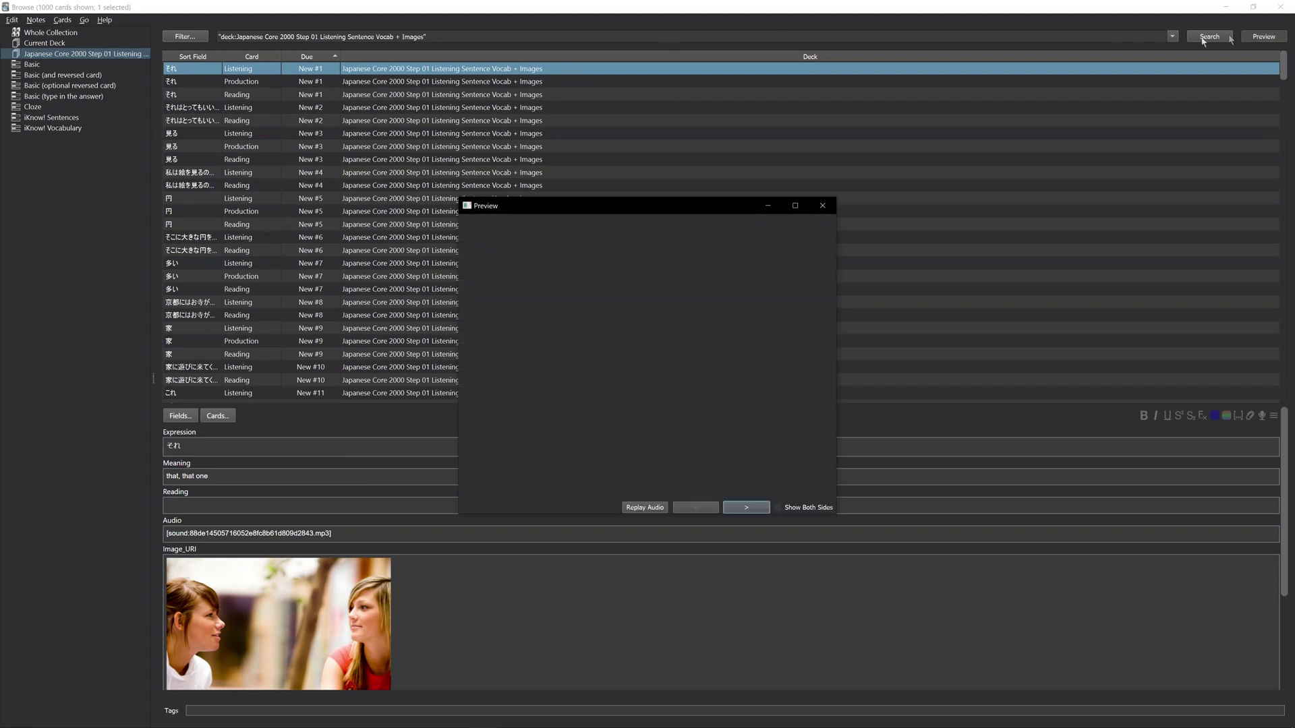
{"action": "left_click", "coordinate": [746, 507]}
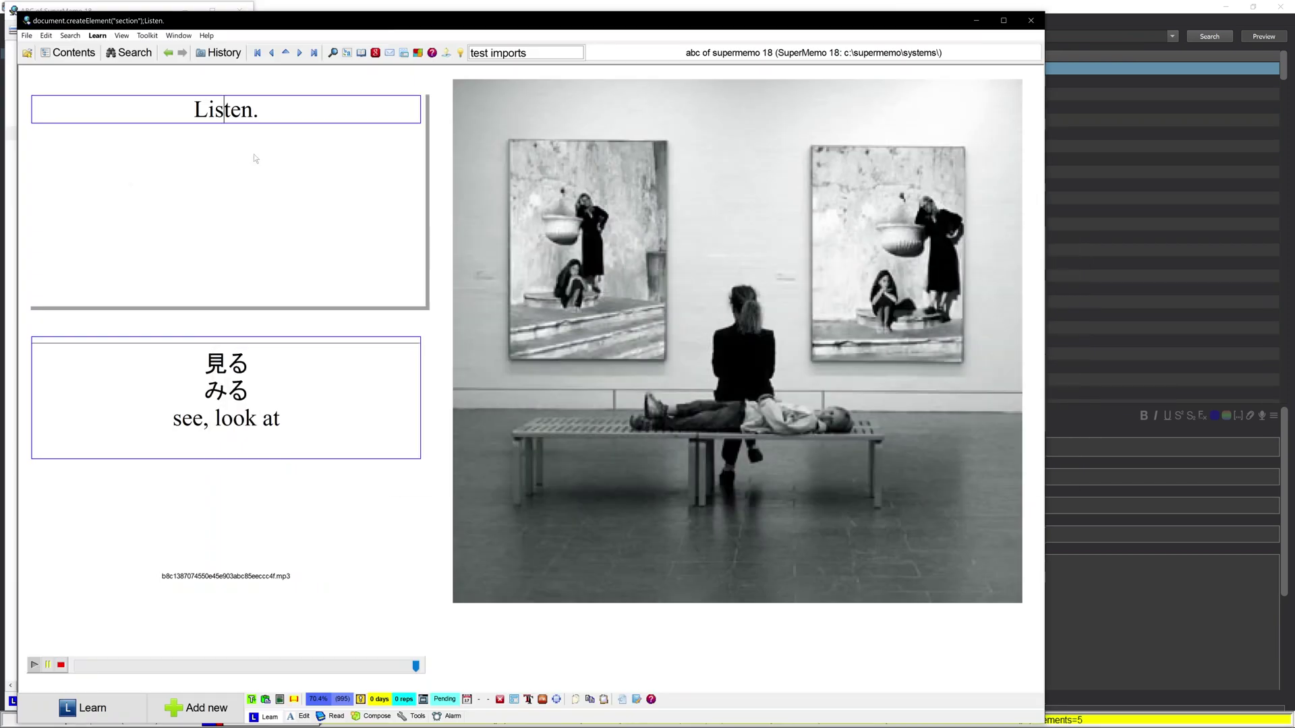
Reveal the Listen. element's 見る/みる 'see, look at' answer and mark its picture as an answer component
{"action": "key", "text": "ctrl+l"}
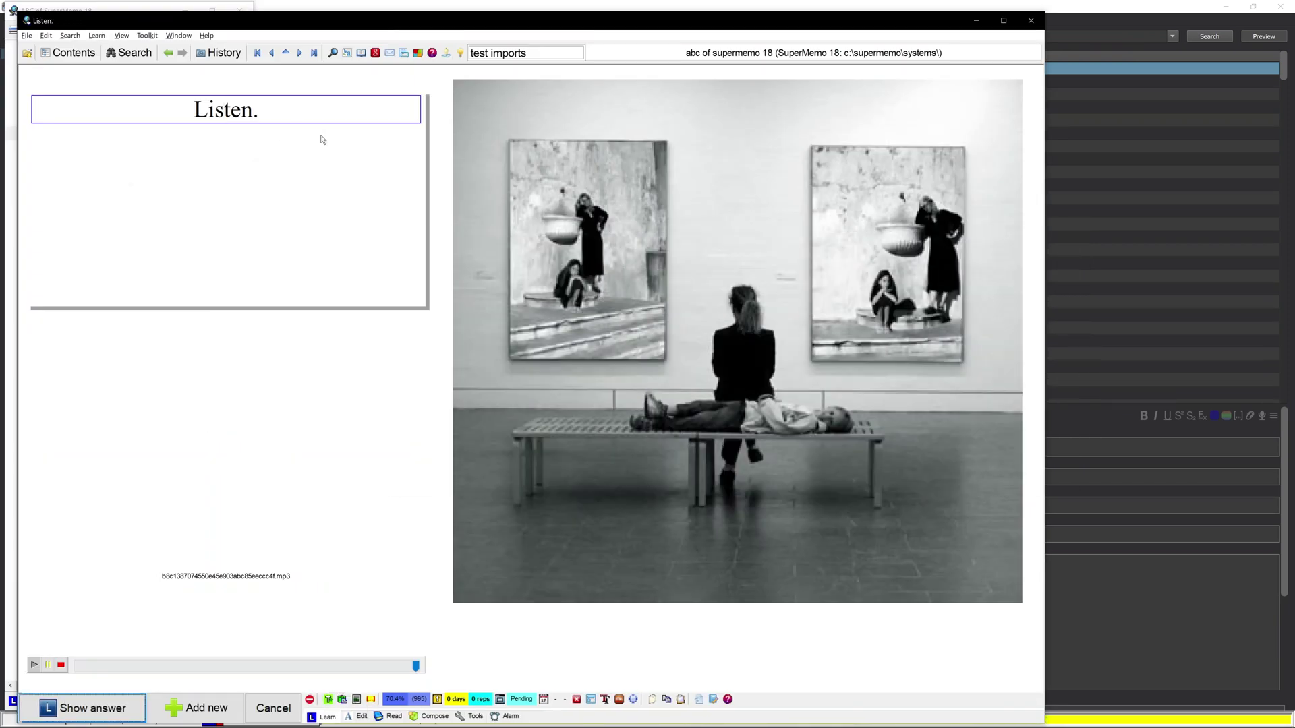
{"action": "key", "text": "Return"}
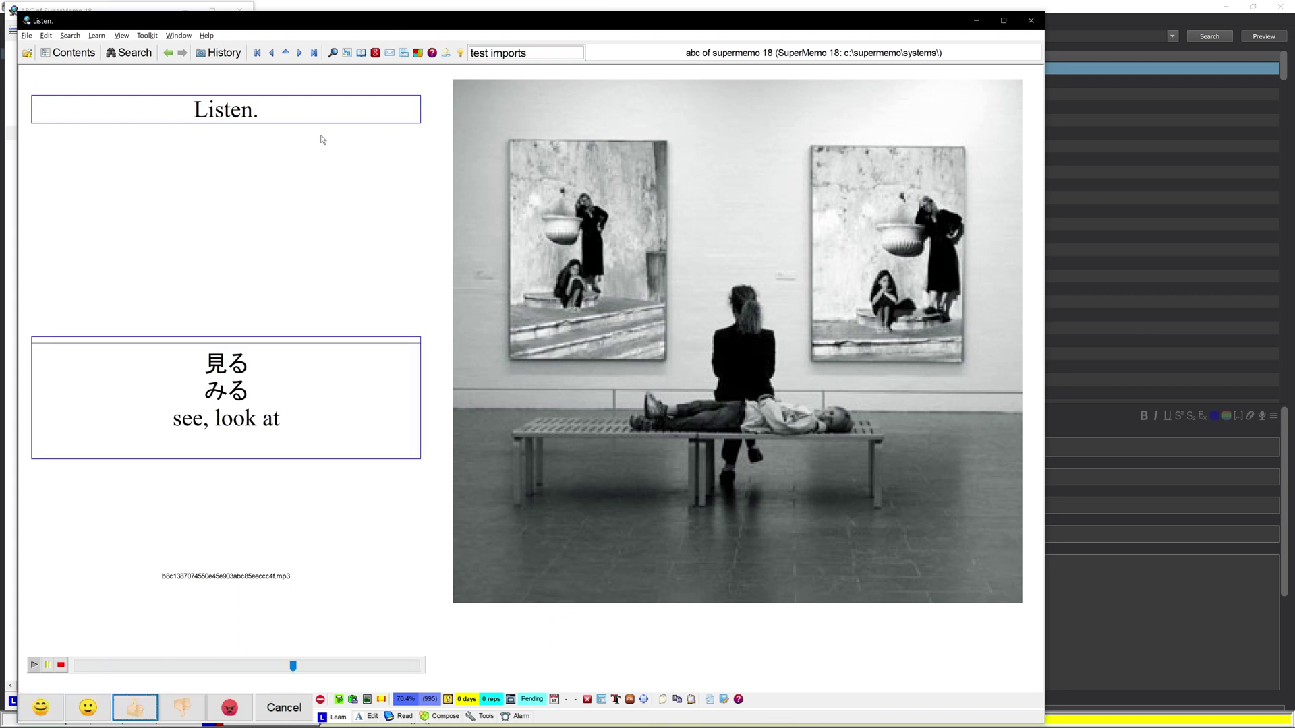
{"action": "right_click", "coordinate": [662, 306]}
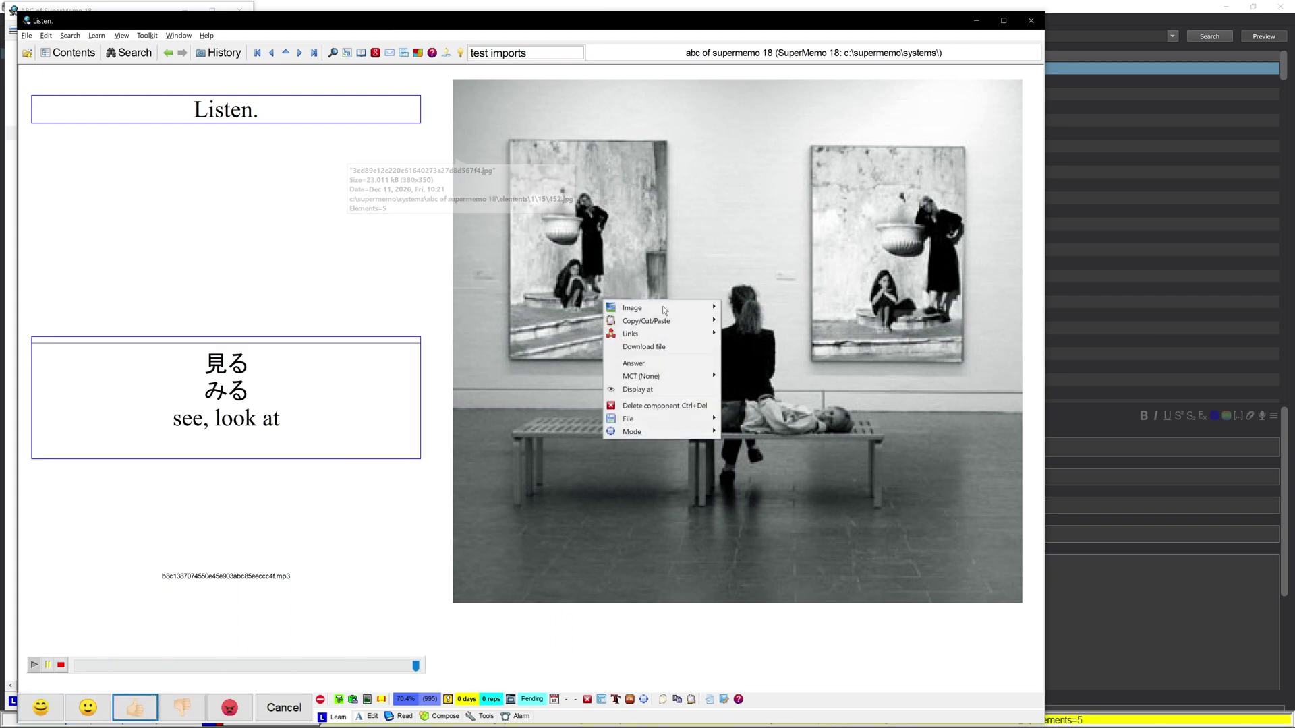
{"action": "left_click", "coordinate": [658, 367]}
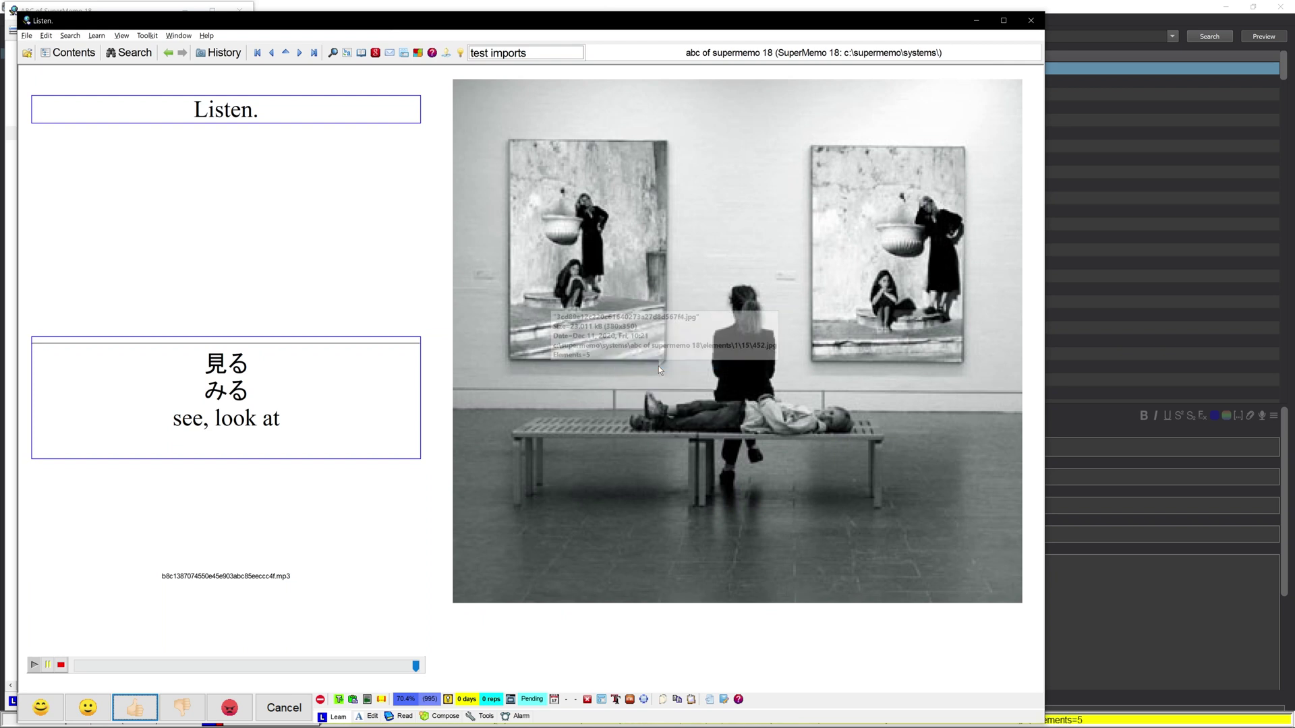
{"action": "key", "text": "alt+Tab"}
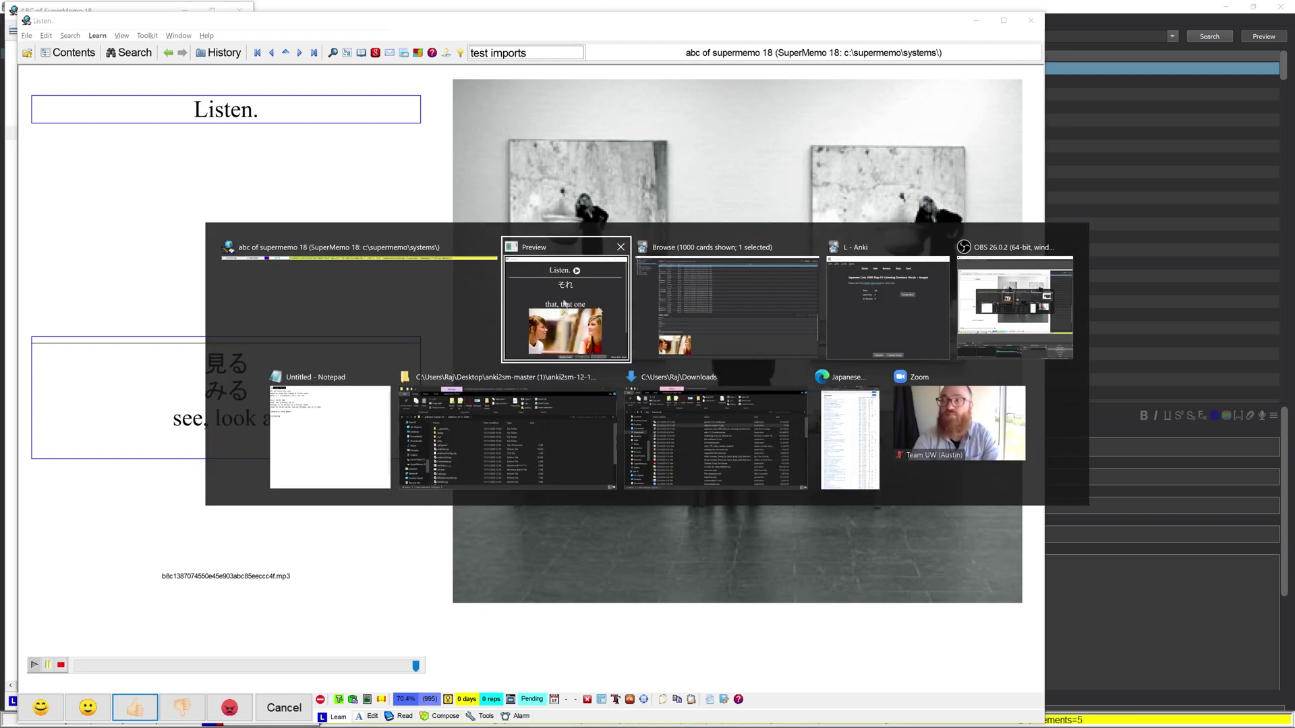
{"action": "left_click", "coordinate": [403, 242]}
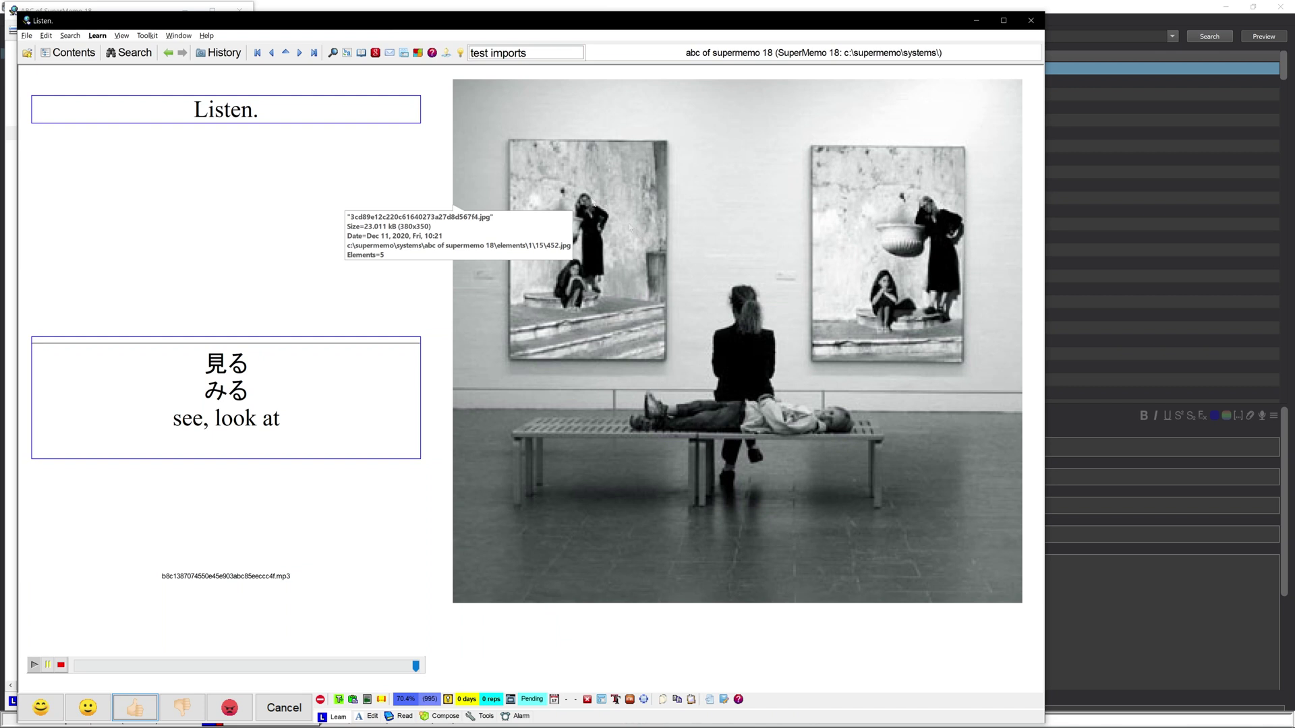
Restore Anki's card browser to a small window and move File Explorer showing the anki2sm-12-11-2020 folder beside it
{"action": "left_click", "coordinate": [1064, 5]}
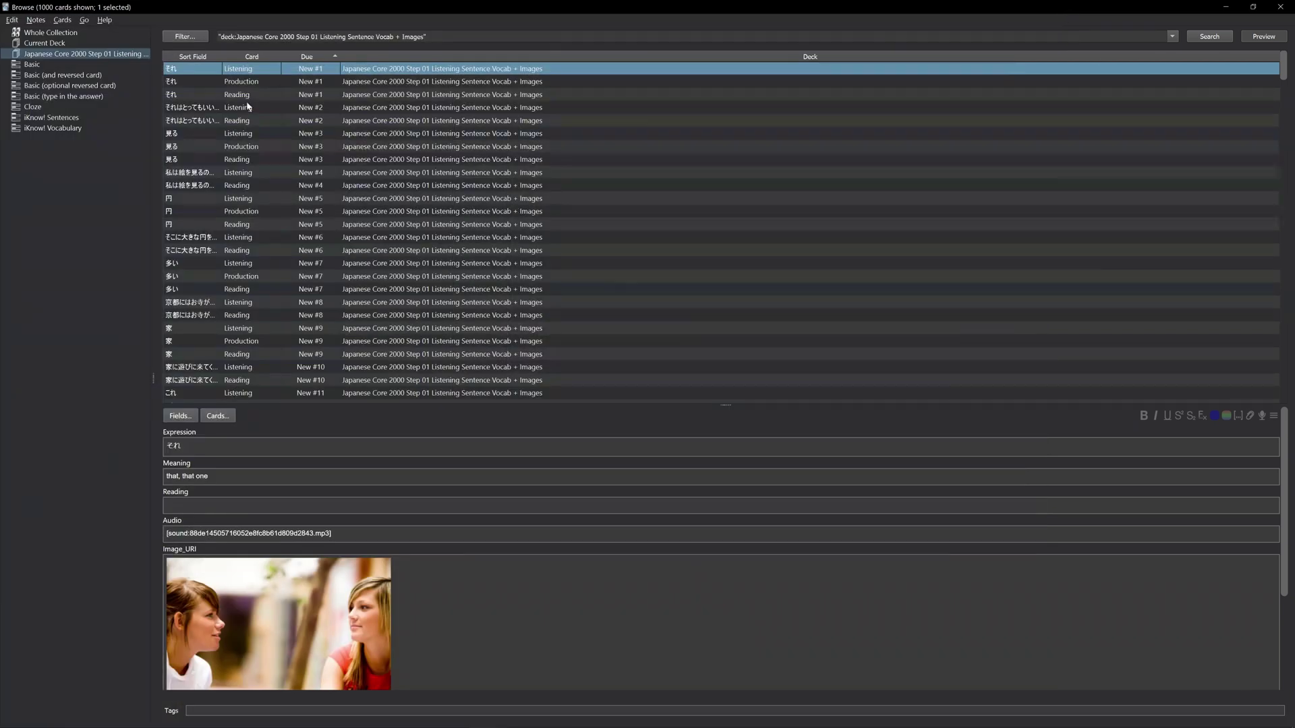
{"action": "left_click_drag", "start_coordinate": [284, 5], "coordinate": [401, 363]}
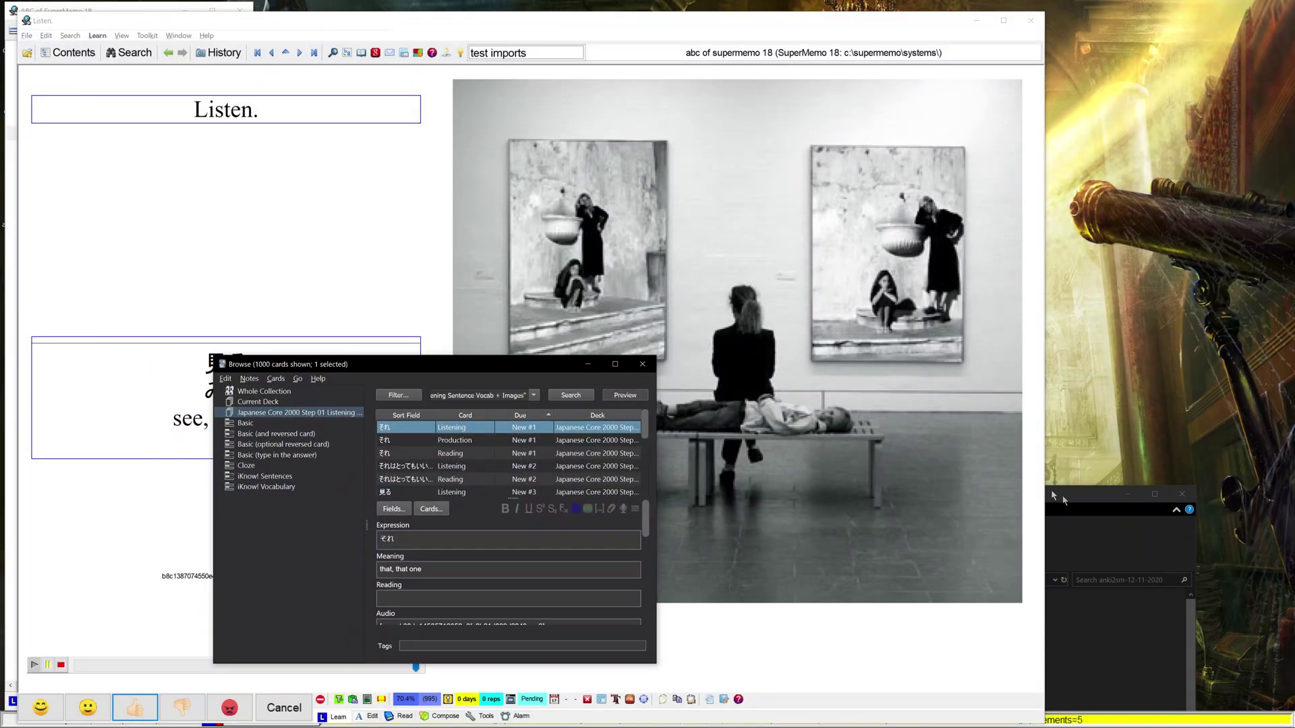
{"action": "left_click_drag", "start_coordinate": [1030, 329], "coordinate": [969, 174]}
{"action": "scroll", "coordinate": [672, 445], "scroll_direction": "down", "scroll_amount": 2}
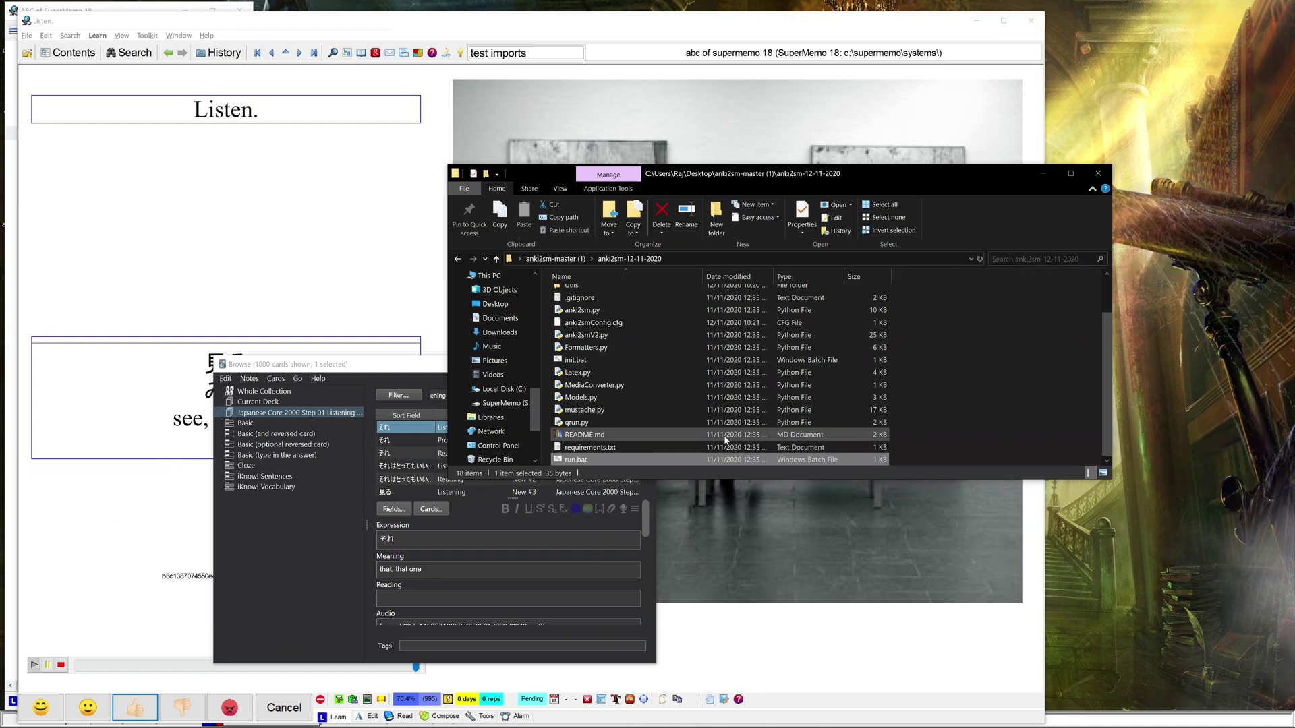
{"action": "scroll", "coordinate": [718, 407], "scroll_direction": "up", "scroll_amount": 2}
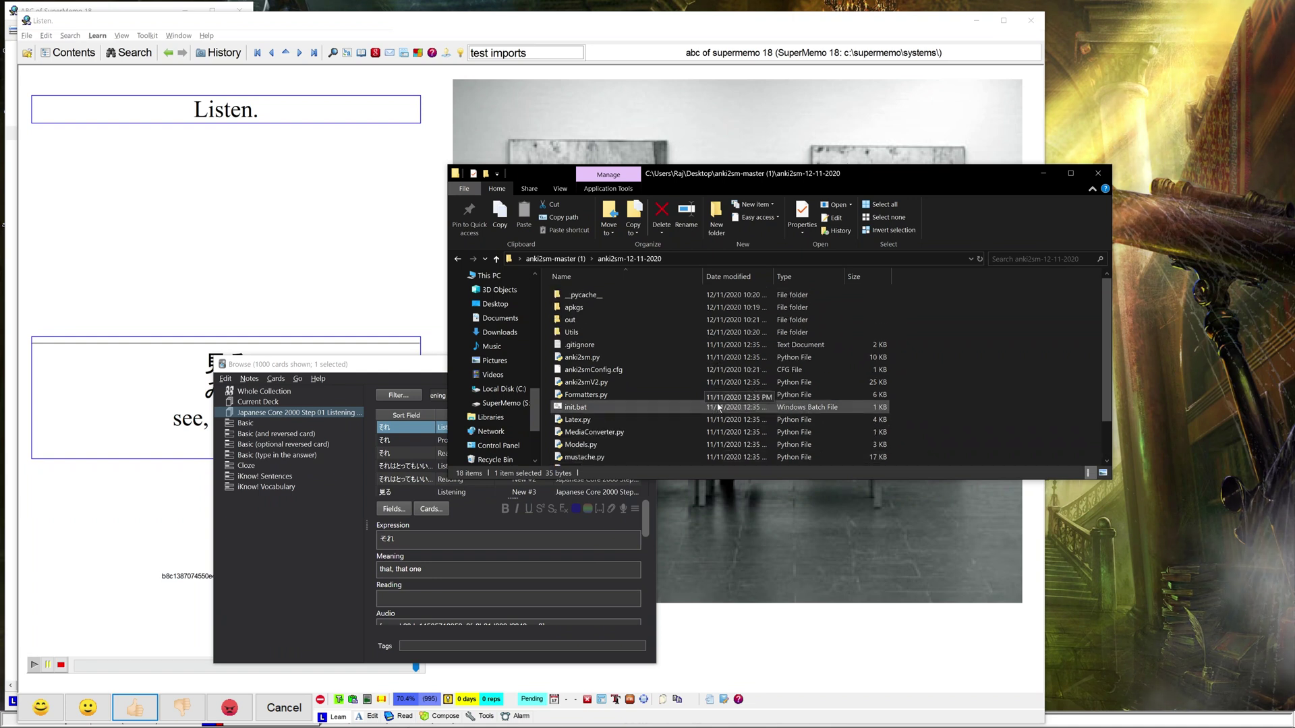